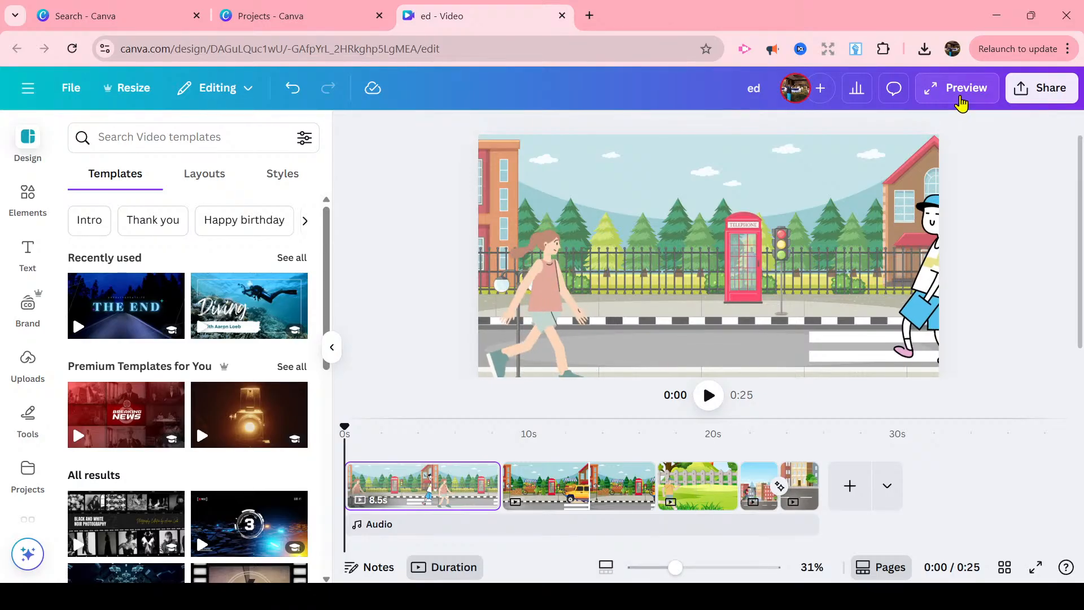
- Preview the existing video from start to finish and return to the editor
{"action": "left_click", "coordinate": [961, 104]}
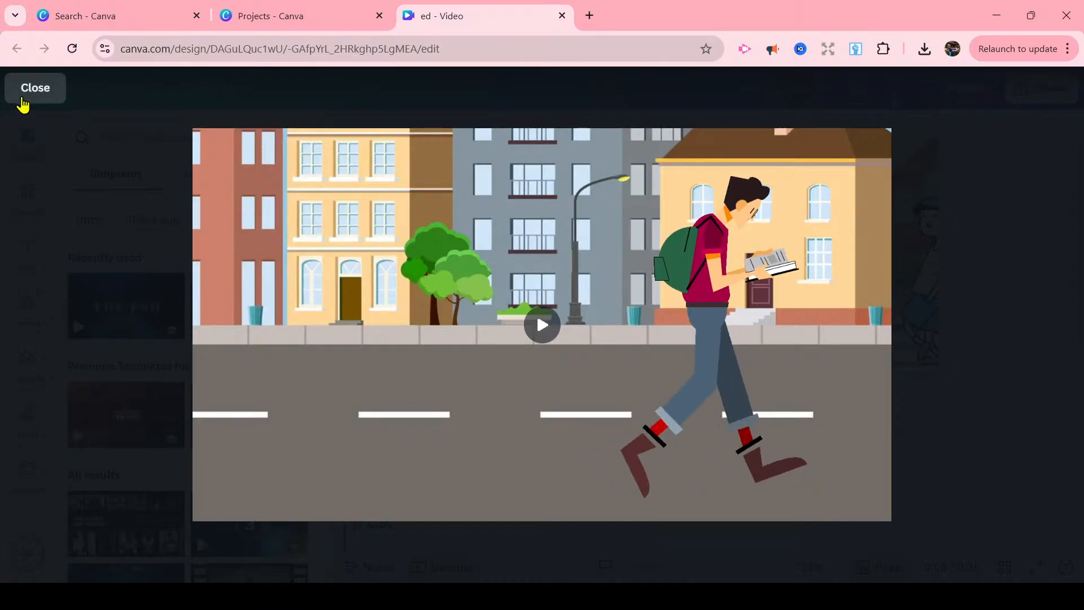
{"action": "left_click", "coordinate": [37, 97]}
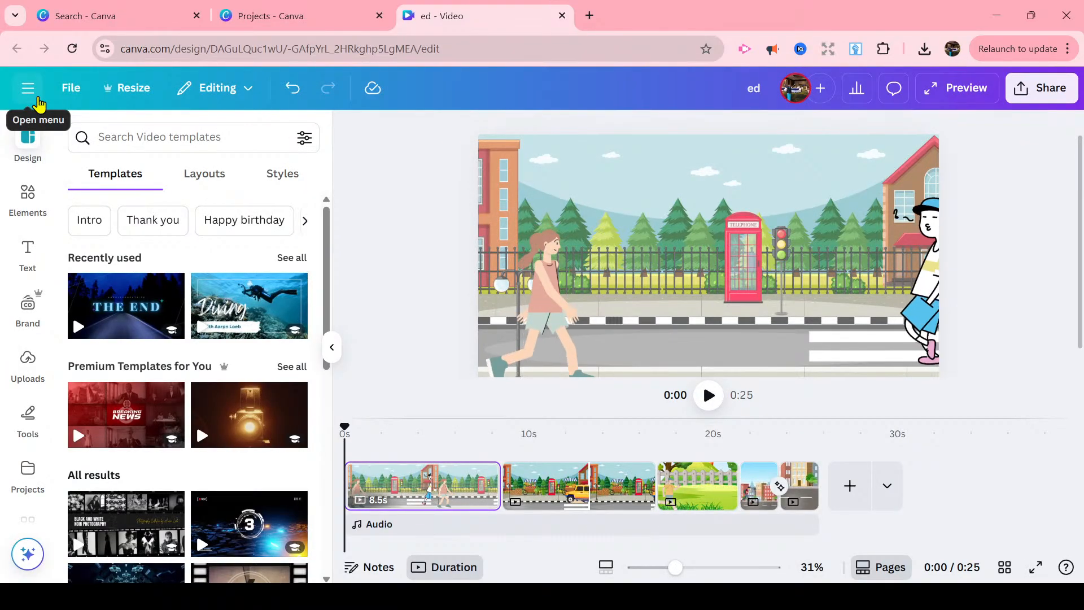
- Add a blank page after the last scene and insert the recently used street background with the red telephone box
{"action": "left_click", "coordinate": [850, 486]}
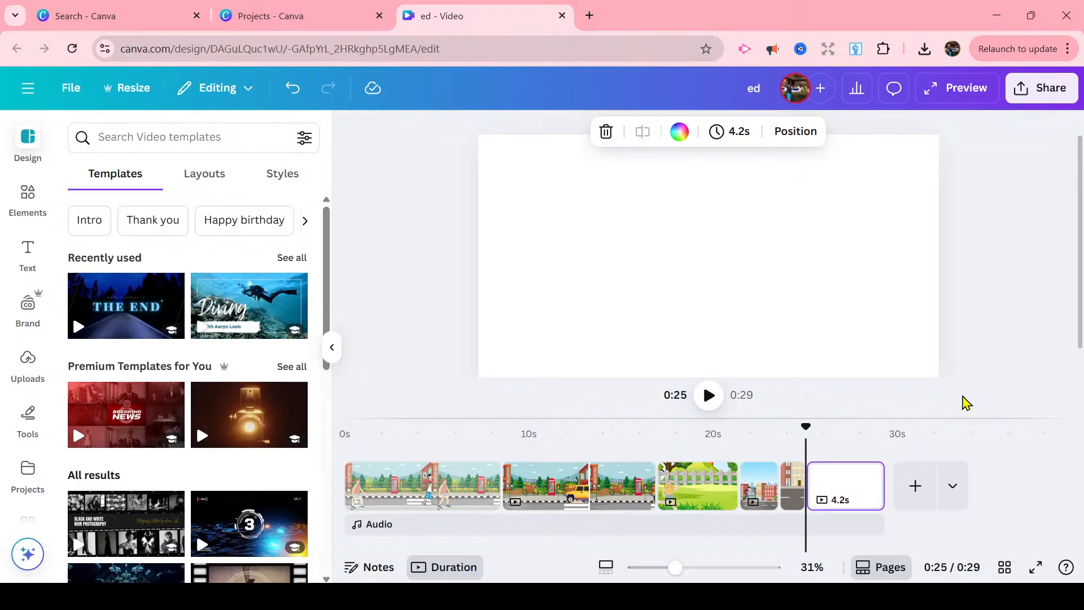
{"action": "left_click", "coordinate": [20, 207]}
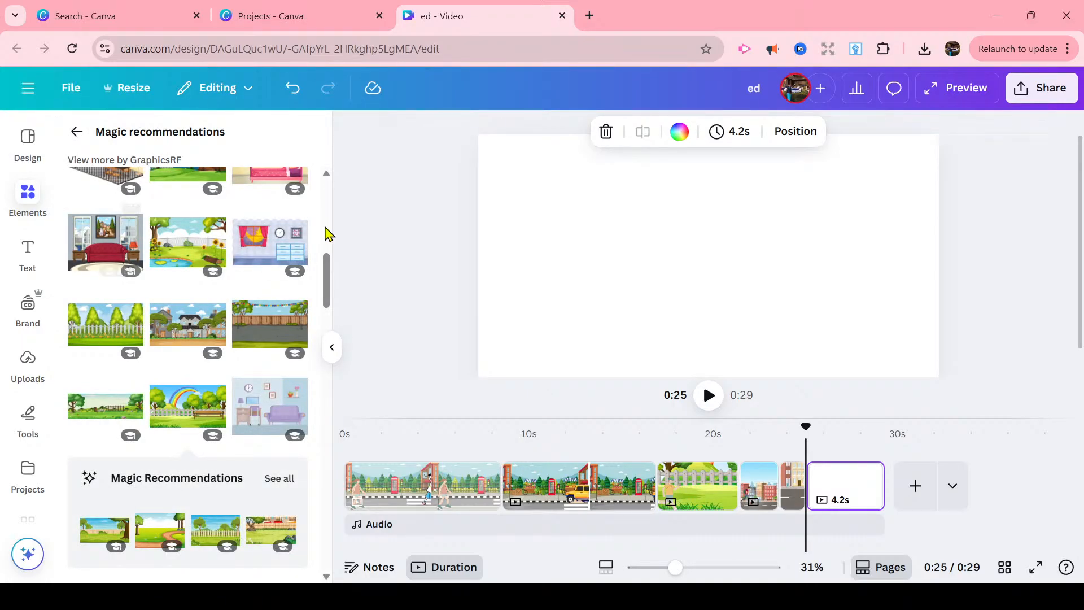
{"action": "left_click_drag", "start_coordinate": [329, 267], "coordinate": [303, 152]}
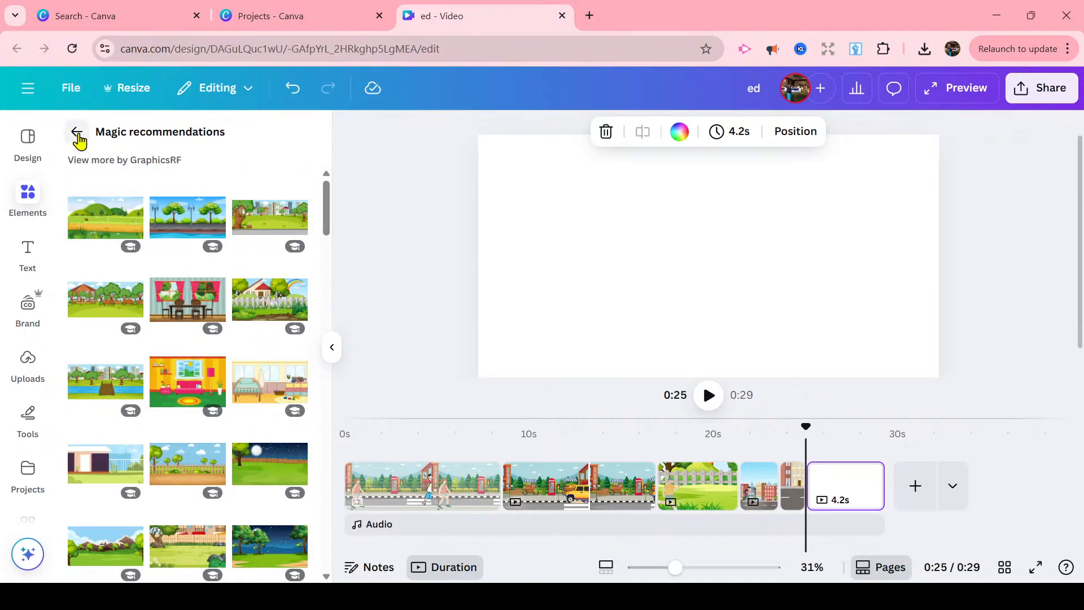
{"action": "left_click", "coordinate": [77, 135]}
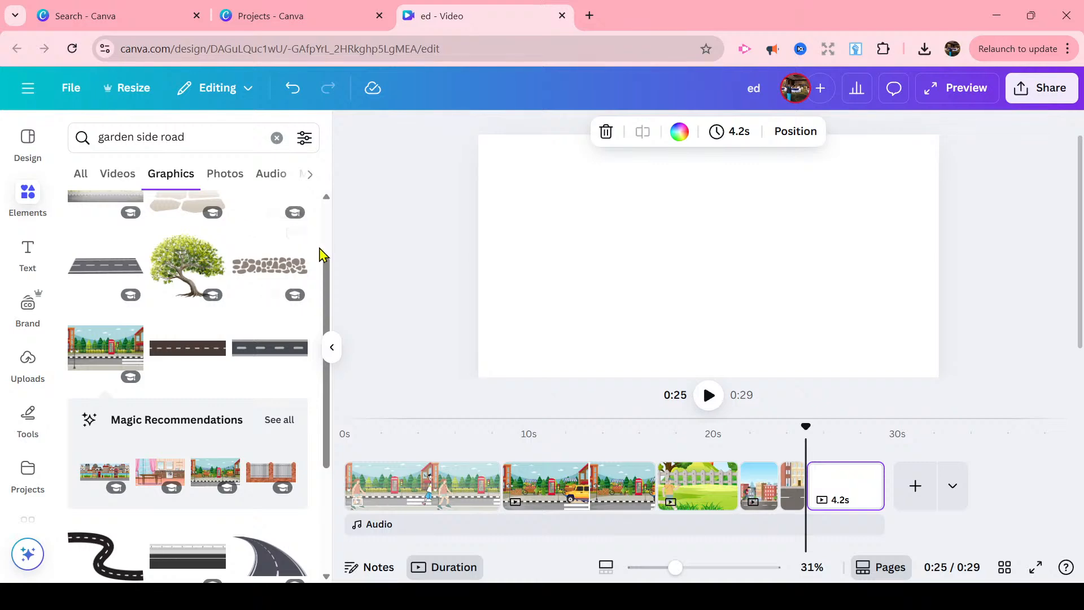
{"action": "left_click_drag", "start_coordinate": [331, 270], "coordinate": [307, 165]}
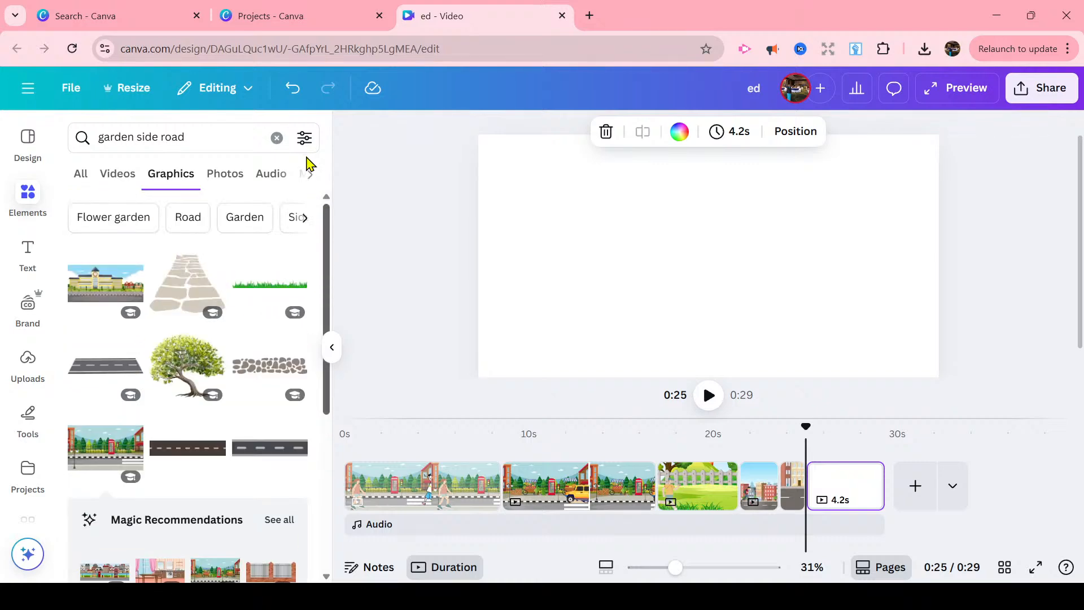
{"action": "left_click", "coordinate": [276, 138]}
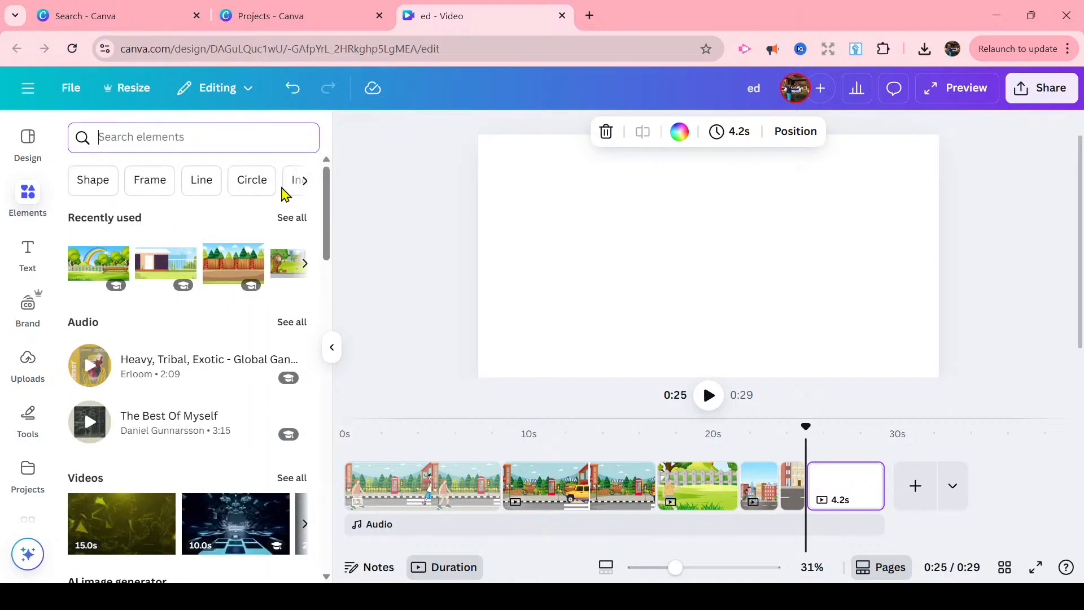
{"action": "left_click", "coordinate": [295, 220]}
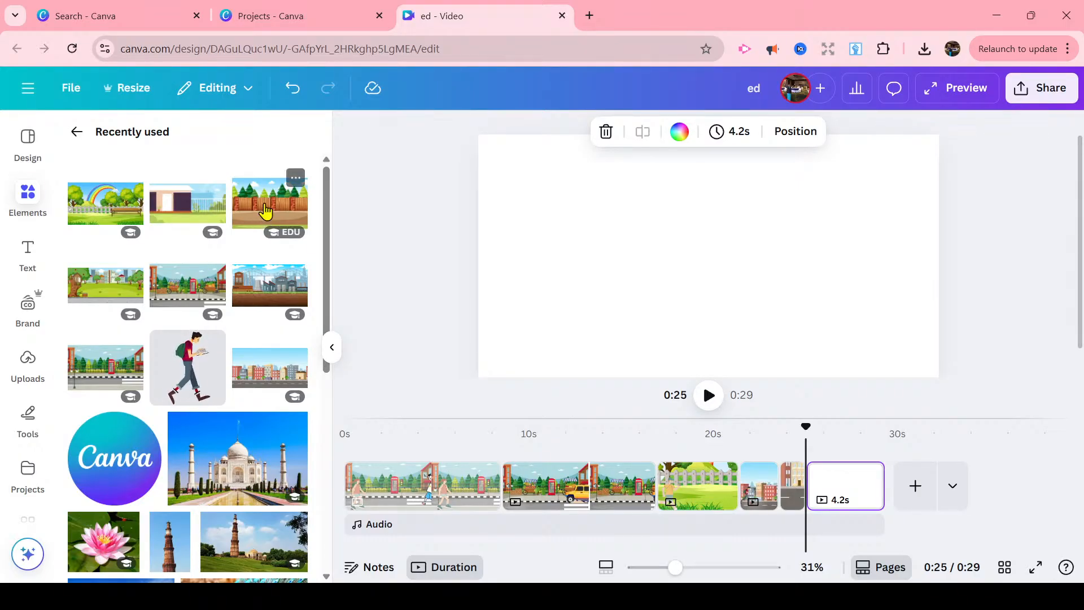
{"action": "left_click", "coordinate": [109, 369]}
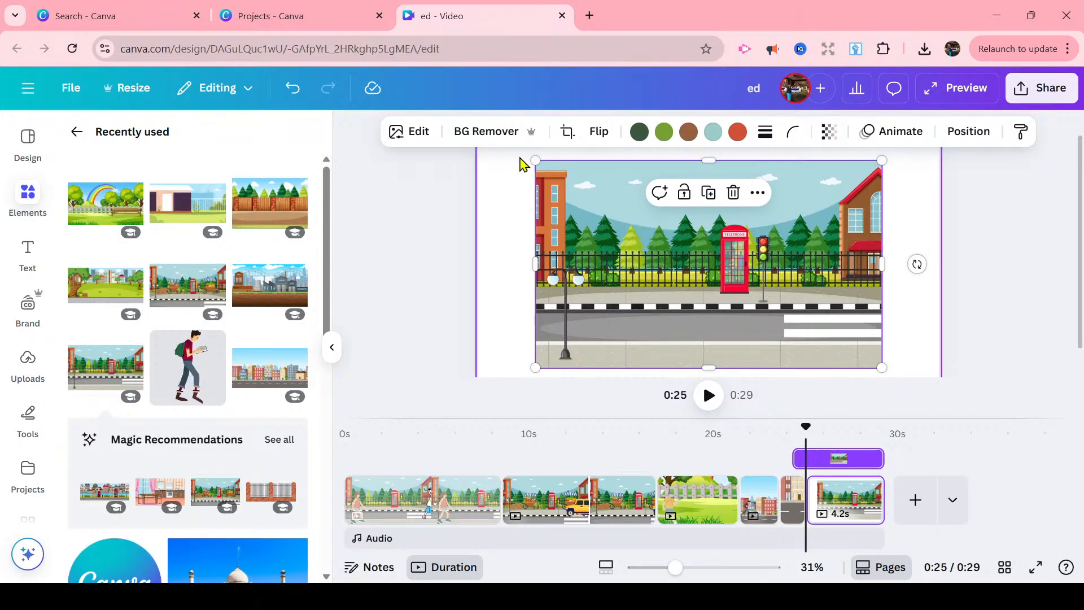
- Enlarge and stretch the street background so it covers the new page from edge to edge
{"action": "left_click_drag", "start_coordinate": [536, 161], "coordinate": [478, 127]}
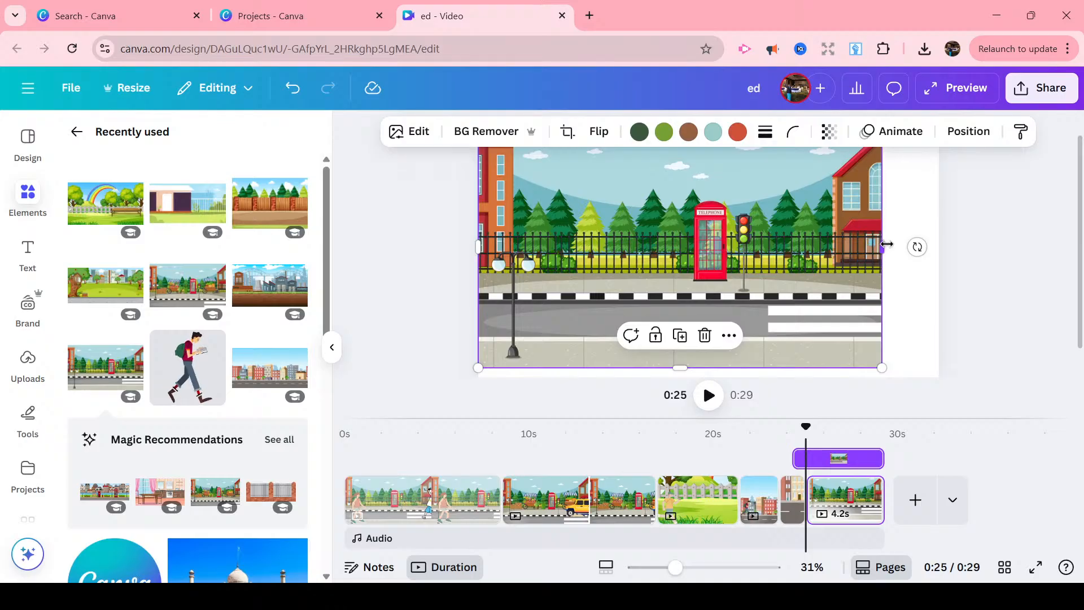
{"action": "left_click_drag", "start_coordinate": [886, 244], "coordinate": [940, 248]}
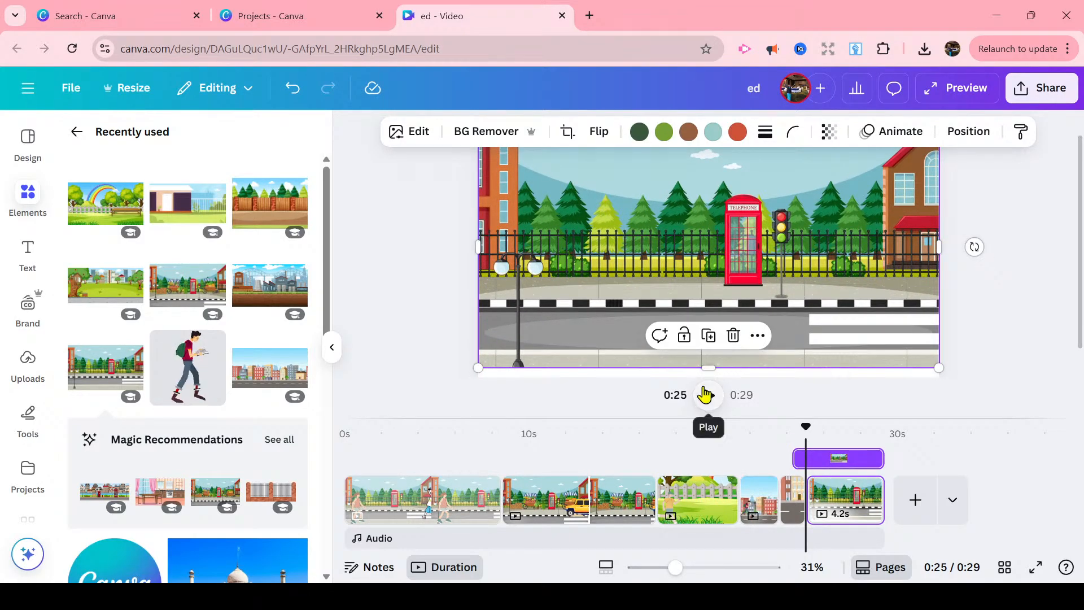
{"action": "left_click_drag", "start_coordinate": [708, 368], "coordinate": [708, 374]}
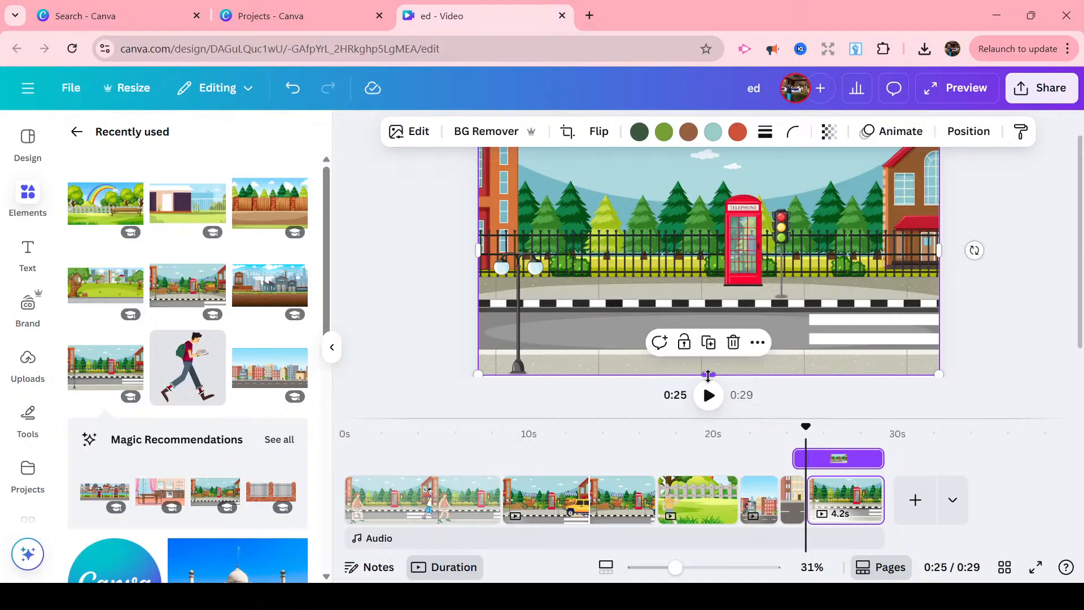
- Search the elements library for "walking"
{"action": "left_click", "coordinate": [27, 210]}
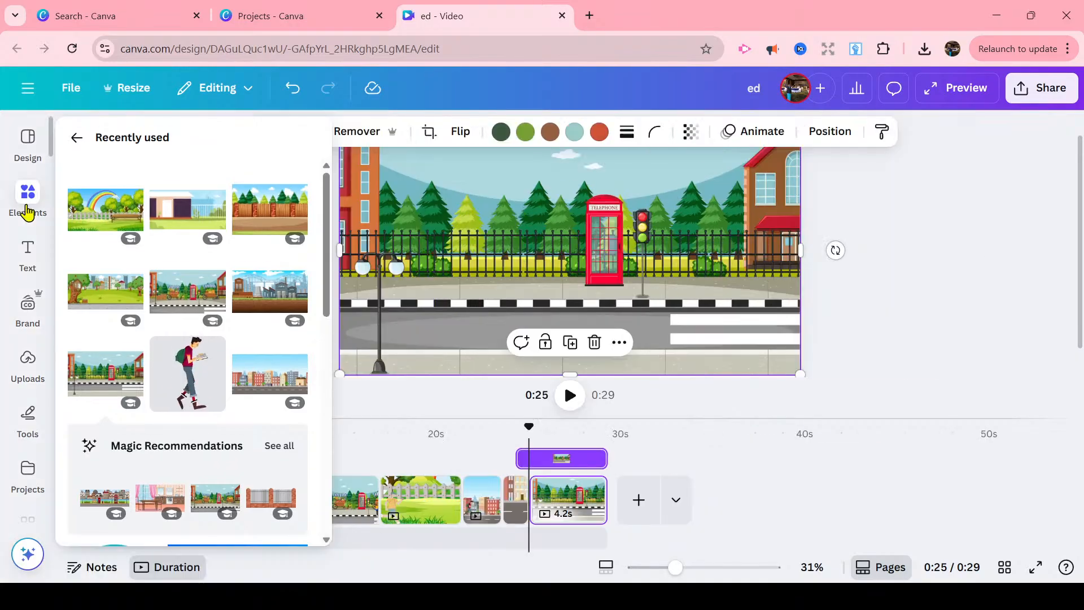
{"action": "left_click", "coordinate": [77, 139]}
{"action": "left_click", "coordinate": [130, 143]}
{"action": "type", "text": "w"}
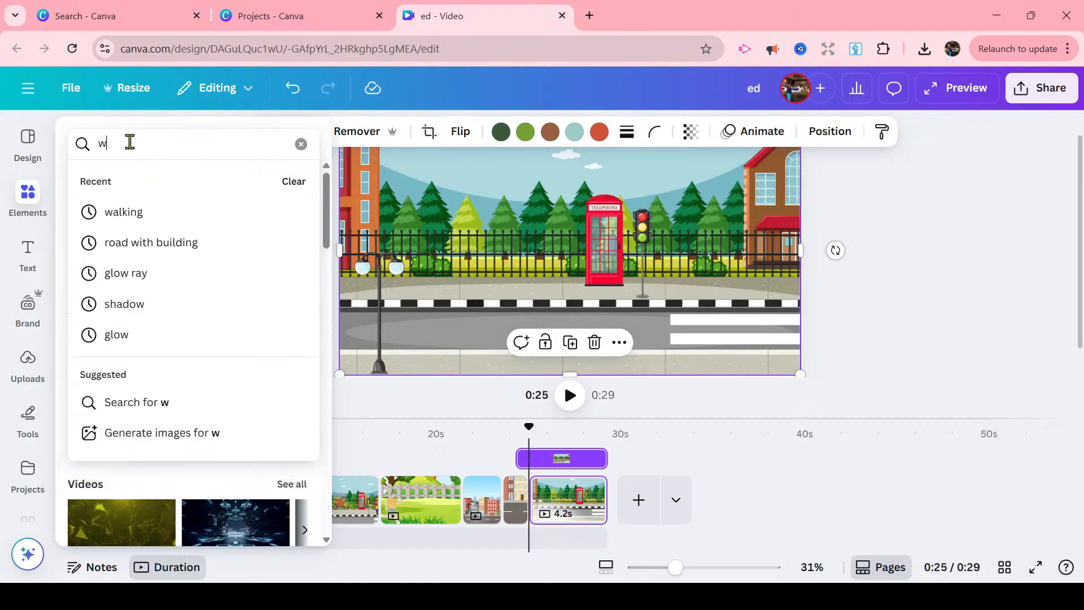
{"action": "type", "text": "alking"}
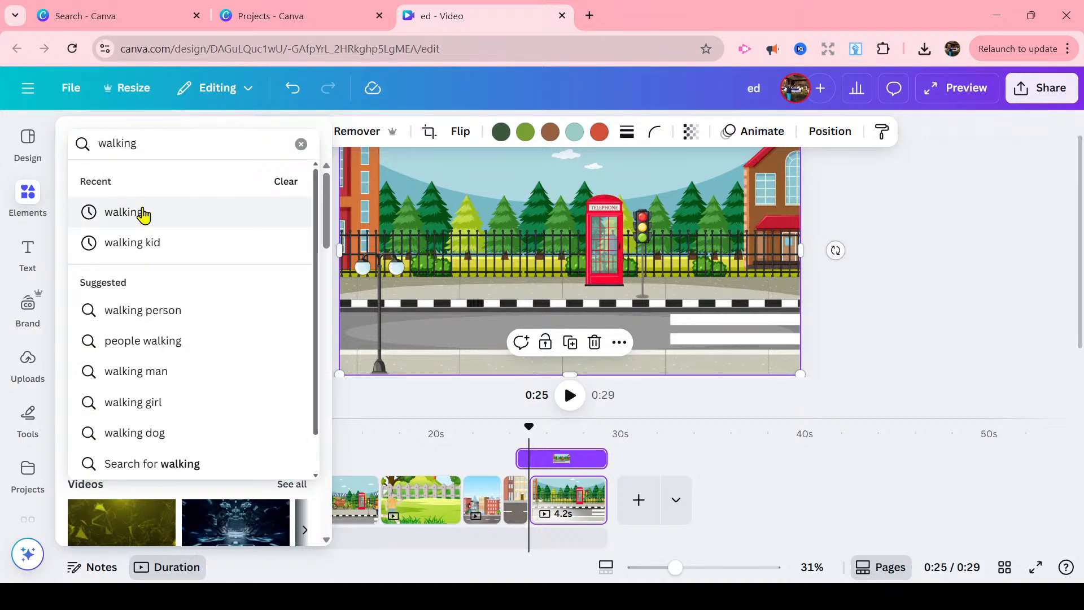
{"action": "left_click", "coordinate": [143, 214]}
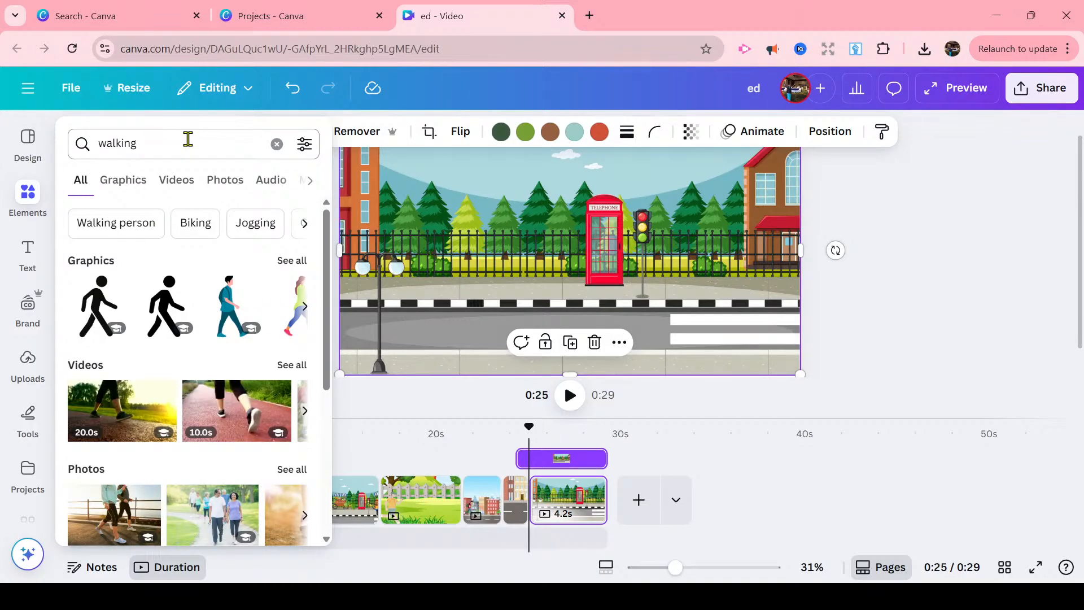
- Refine the element search to "walking animated" and look through all the graphics results for a suitable walking character
{"action": "left_click", "coordinate": [188, 139]}
{"action": "type", "text": "an"}
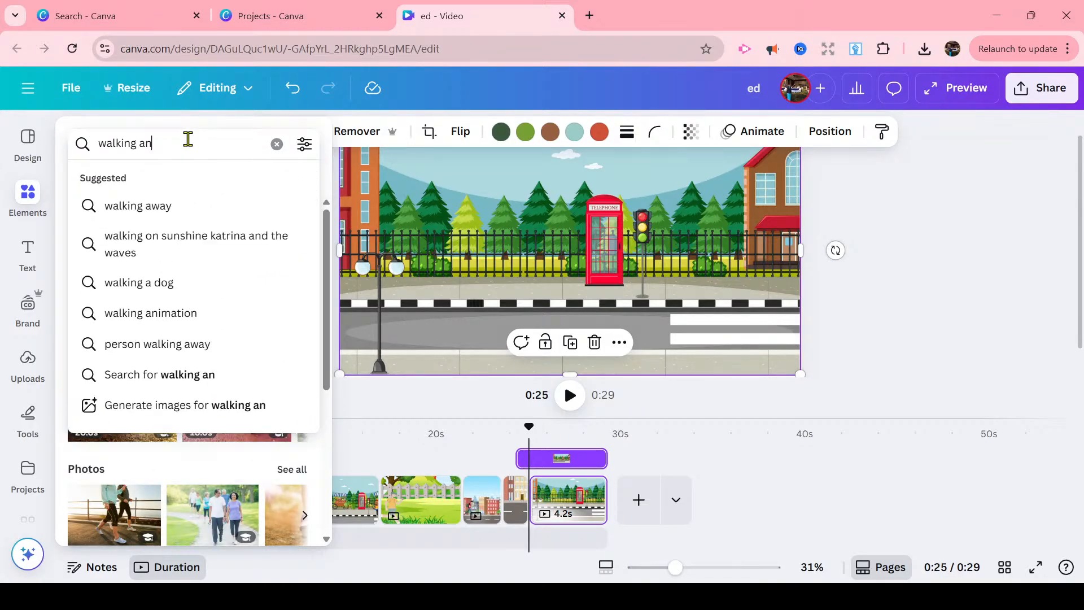
{"action": "type", "text": "imated"}
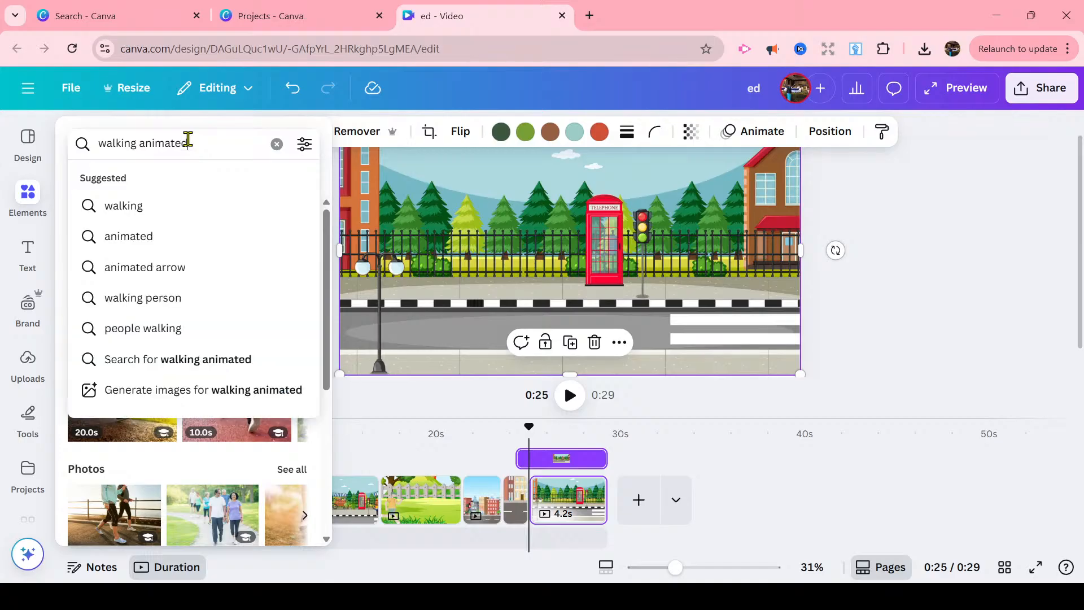
{"action": "key", "text": "Return"}
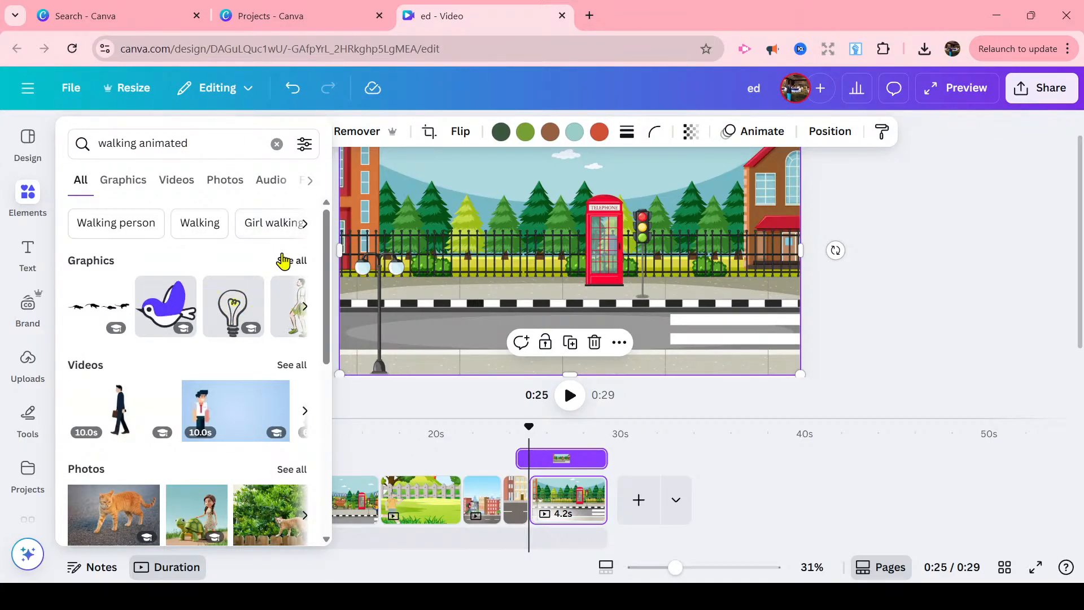
{"action": "left_click", "coordinate": [283, 258]}
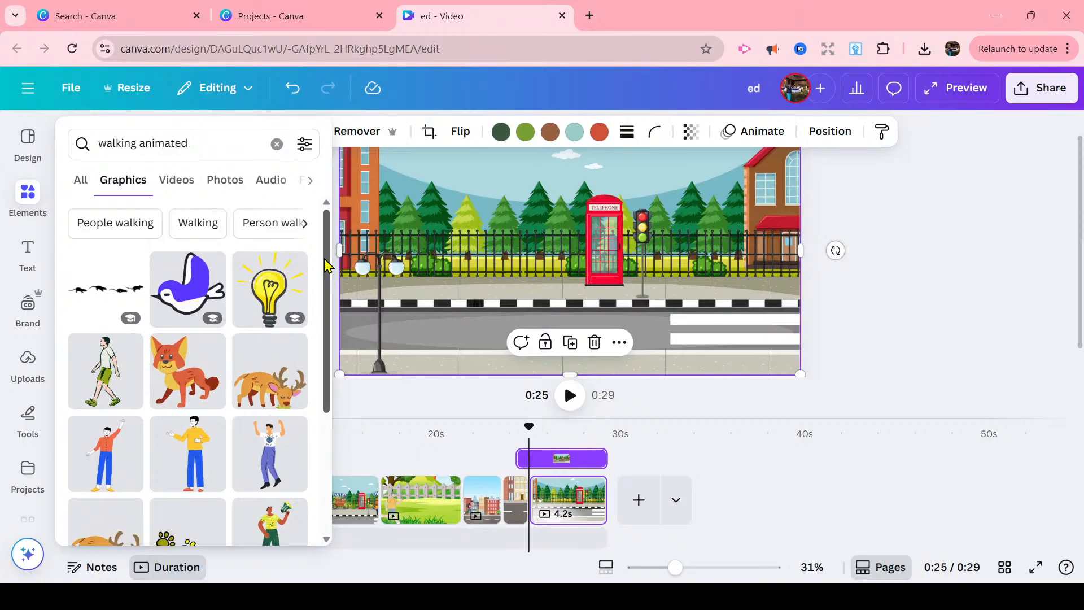
{"action": "scroll", "coordinate": [316, 294], "scroll_direction": "down", "scroll_amount": 2}
{"action": "scroll", "coordinate": [339, 307], "scroll_direction": "down", "scroll_amount": 5}
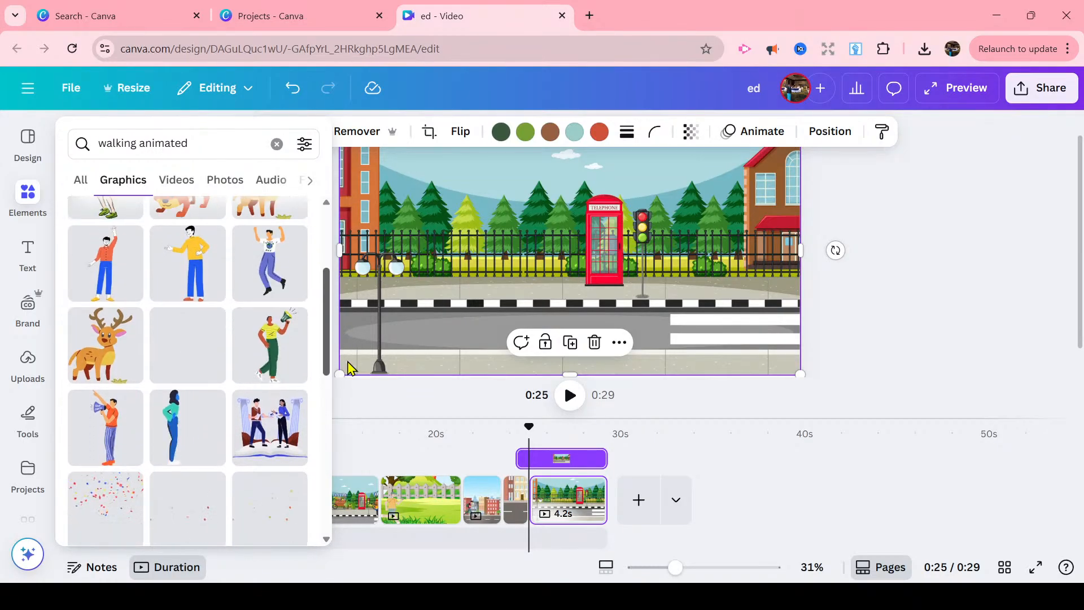
{"action": "scroll", "coordinate": [331, 395], "scroll_direction": "down", "scroll_amount": 2}
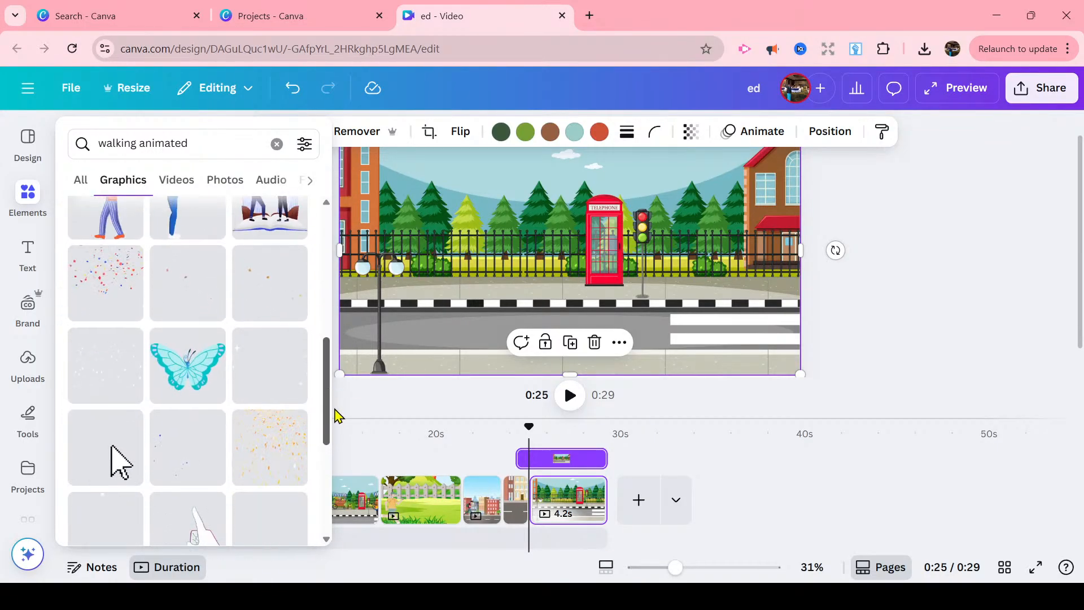
{"action": "scroll", "coordinate": [337, 418], "scroll_direction": "down", "scroll_amount": 5}
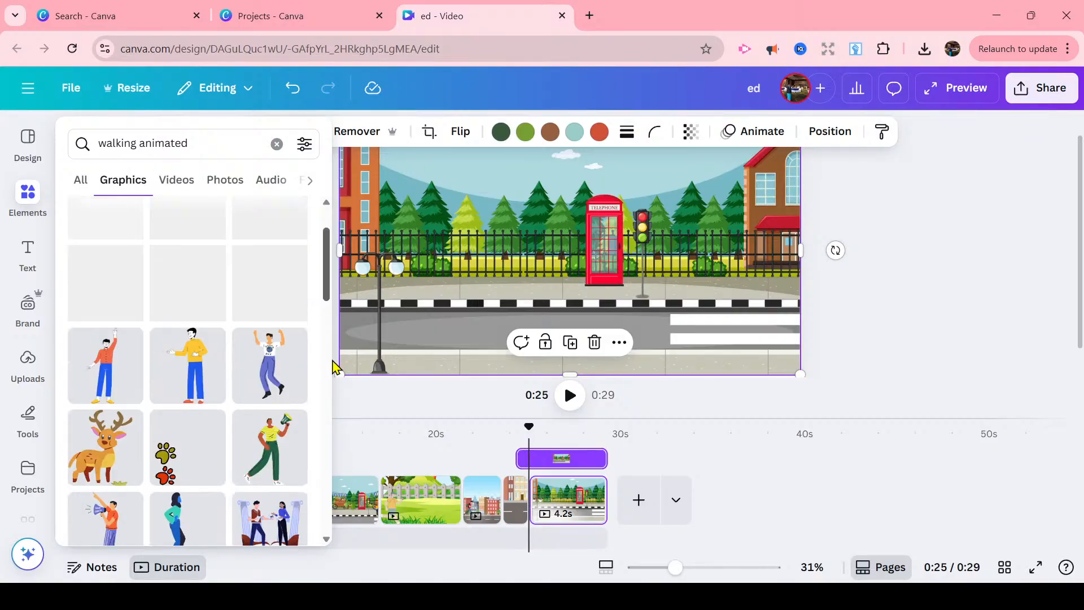
{"action": "scroll", "coordinate": [332, 372], "scroll_direction": "down", "scroll_amount": 1}
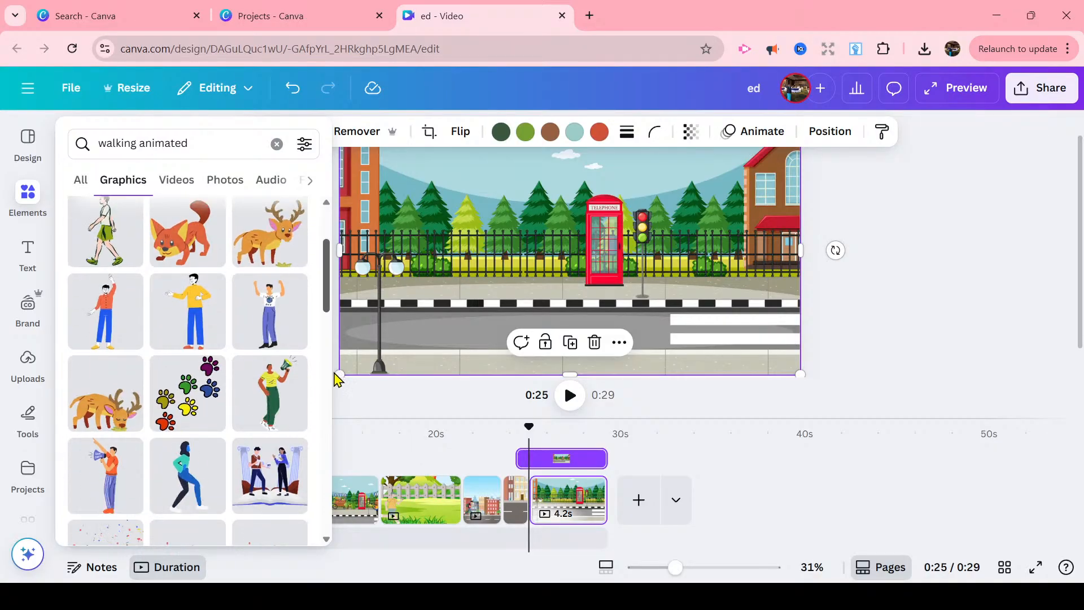
{"action": "scroll", "coordinate": [307, 310], "scroll_direction": "up", "scroll_amount": 3}
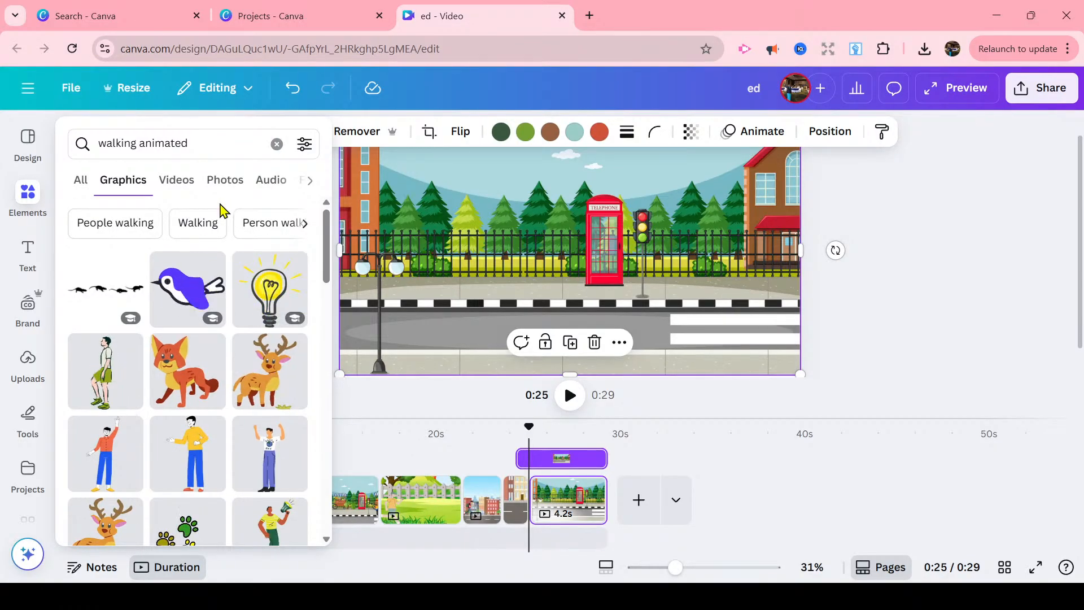
- Narrow the graphics to the suggested "Walking" search and insert the animated woman in red with a black umbrella
{"action": "left_click", "coordinate": [213, 226]}
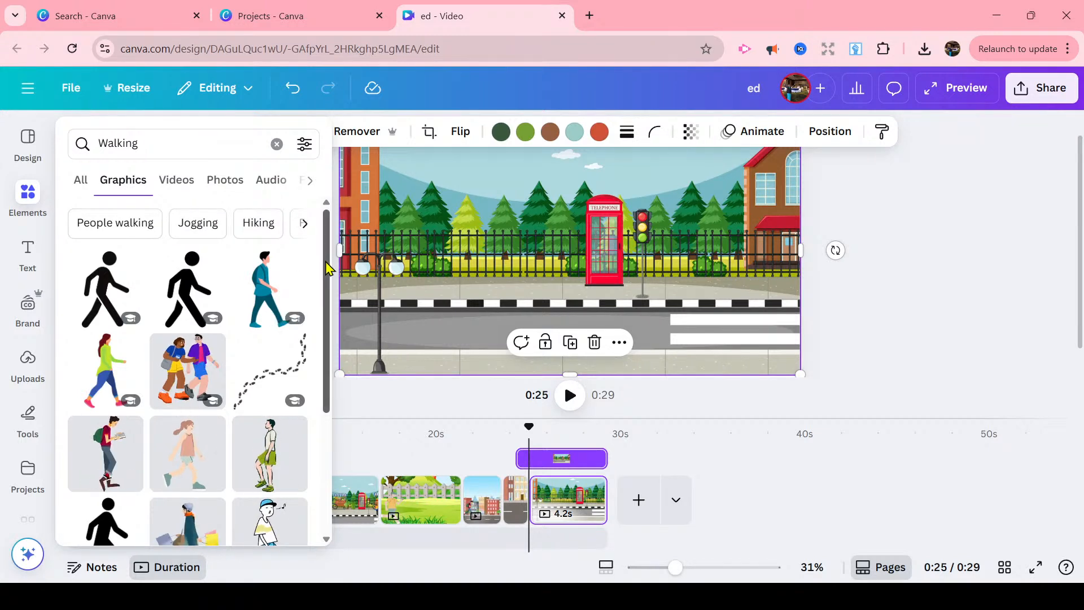
{"action": "scroll", "coordinate": [331, 305], "scroll_direction": "down", "scroll_amount": 2}
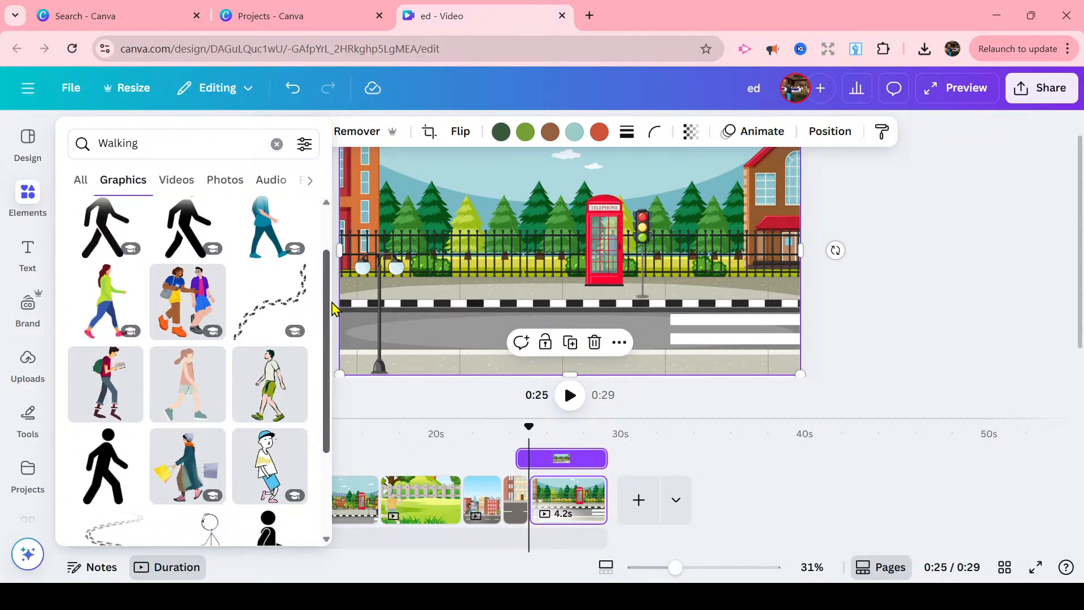
{"action": "scroll", "coordinate": [329, 370], "scroll_direction": "down", "scroll_amount": 2}
{"action": "scroll", "coordinate": [333, 418], "scroll_direction": "down", "scroll_amount": 5}
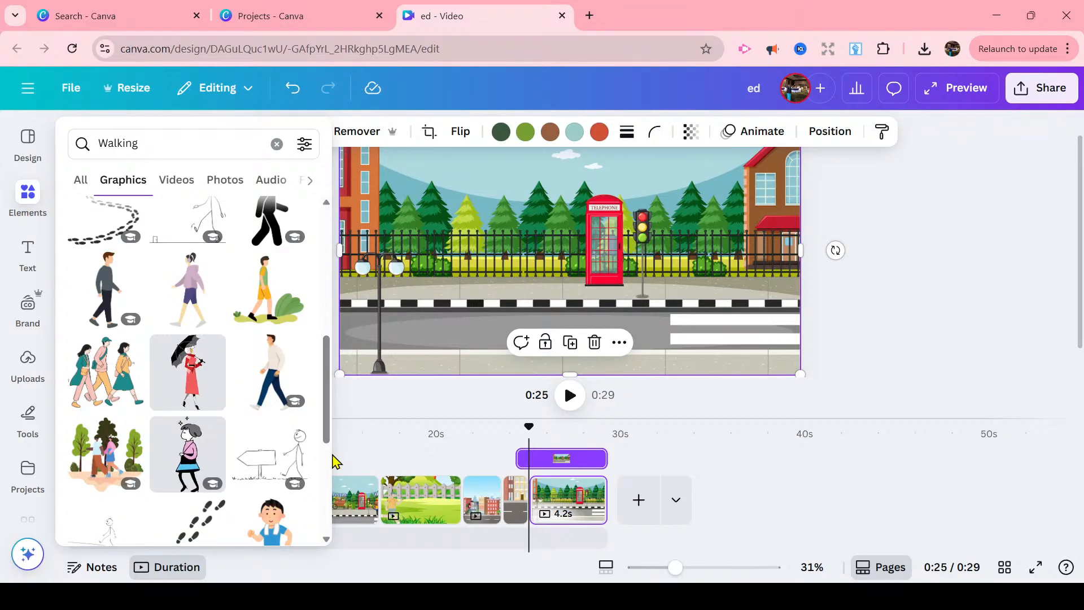
{"action": "left_click", "coordinate": [187, 375]}
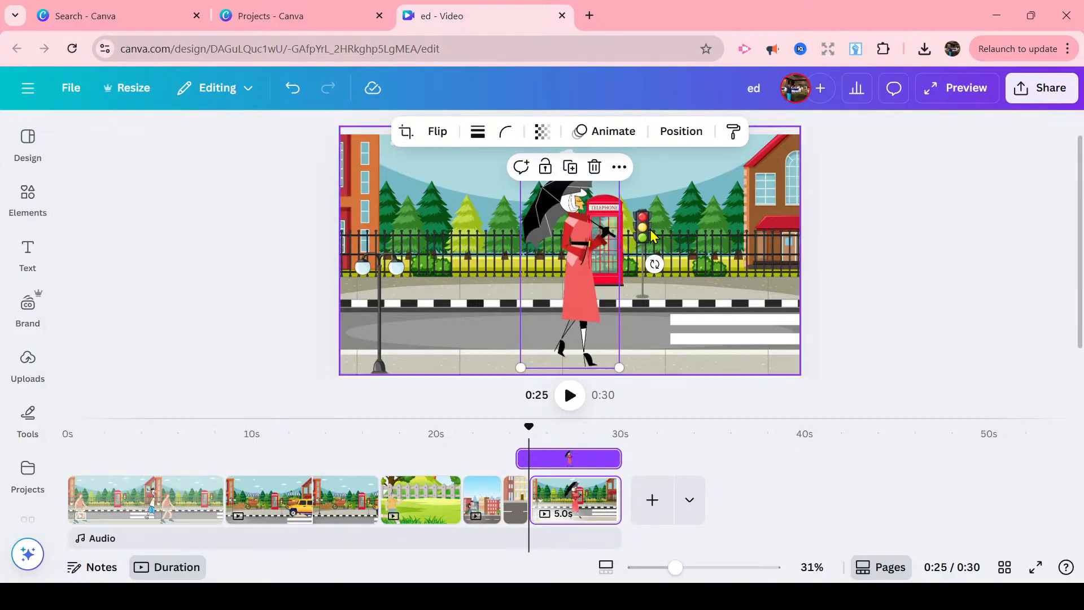
- Shrink the umbrella woman slightly and place her partly outside the page's left edge, with her feet at the bottom
{"action": "left_click_drag", "start_coordinate": [562, 242], "coordinate": [377, 255]}
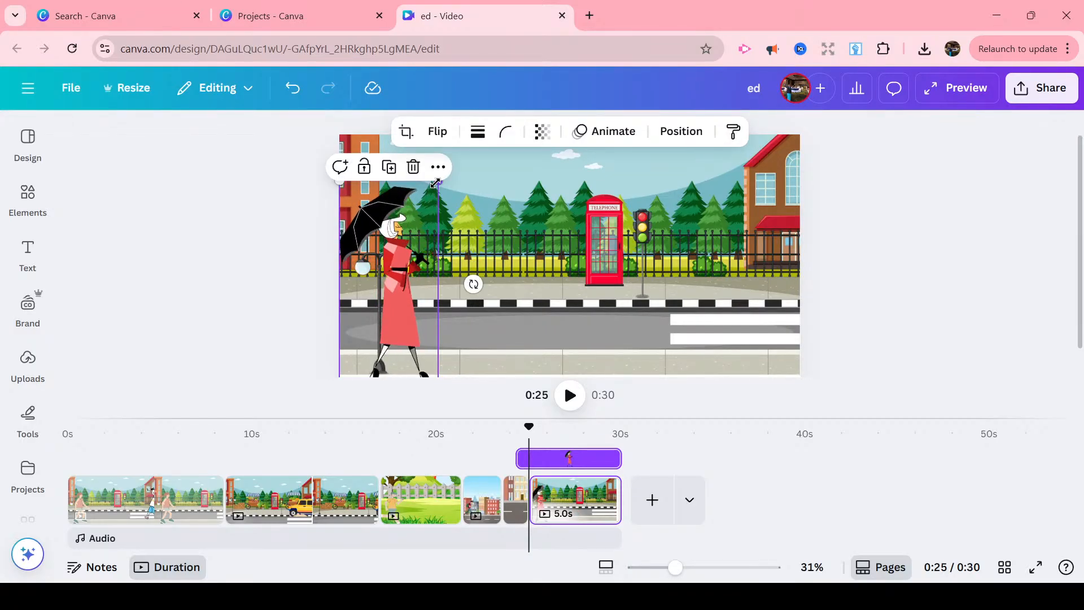
{"action": "left_click_drag", "start_coordinate": [438, 183], "coordinate": [422, 212]}
{"action": "left_click_drag", "start_coordinate": [397, 296], "coordinate": [358, 283]}
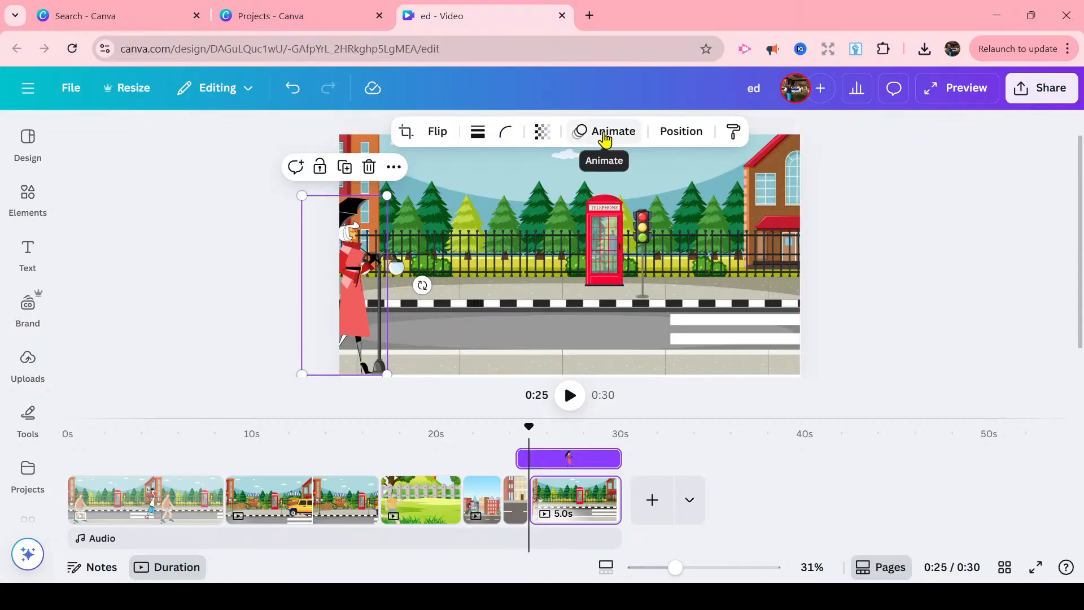
- Create a custom animation that moves the umbrella woman horizontally across the street and past the page's right edge
{"action": "left_click", "coordinate": [604, 133]}
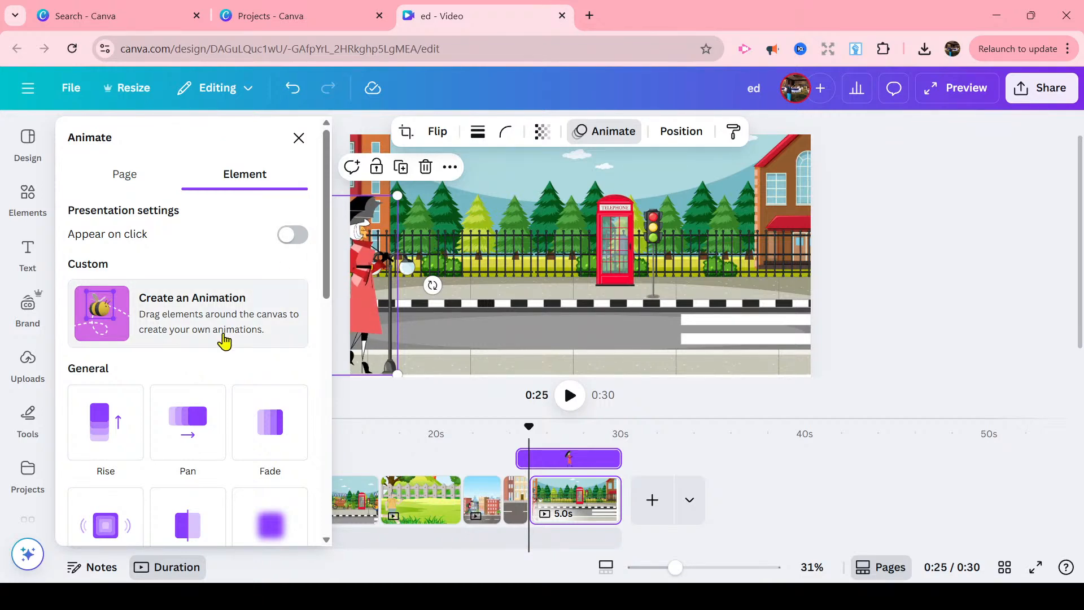
{"action": "left_click", "coordinate": [224, 340]}
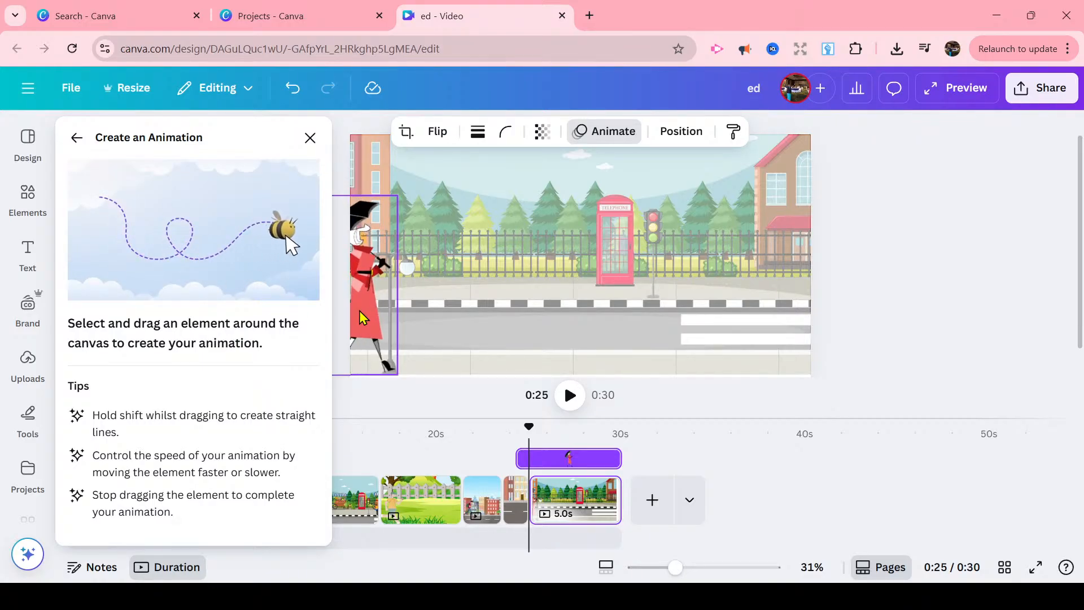
{"action": "left_click_drag", "start_coordinate": [361, 318], "coordinate": [850, 324]}
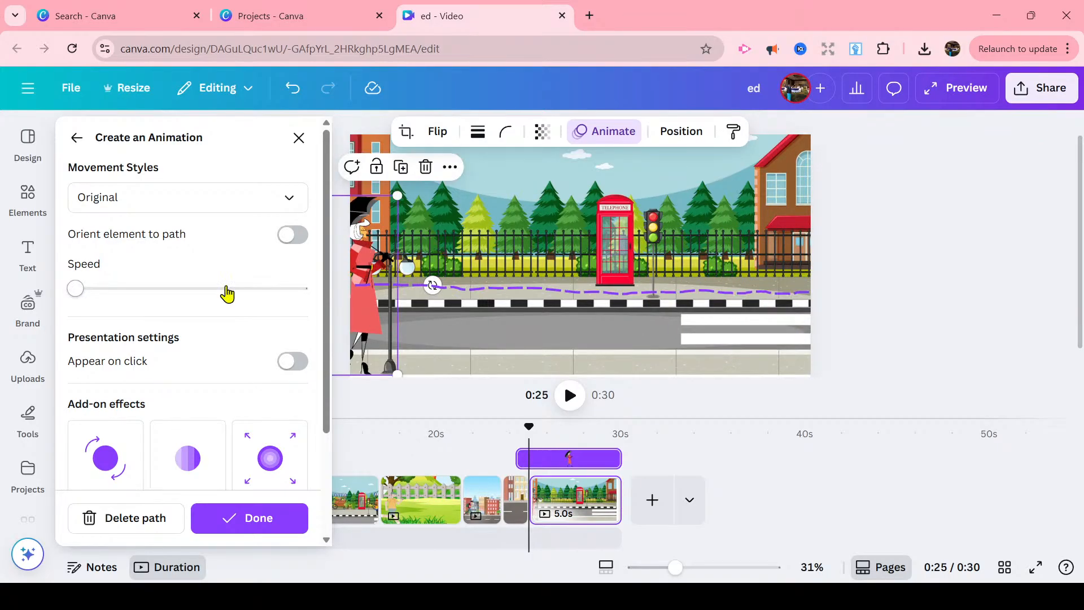
- Raise the umbrella woman's animation speed slightly, try the Smooth movement style, and set the style to Steady
{"action": "left_click_drag", "start_coordinate": [76, 292], "coordinate": [112, 293]}
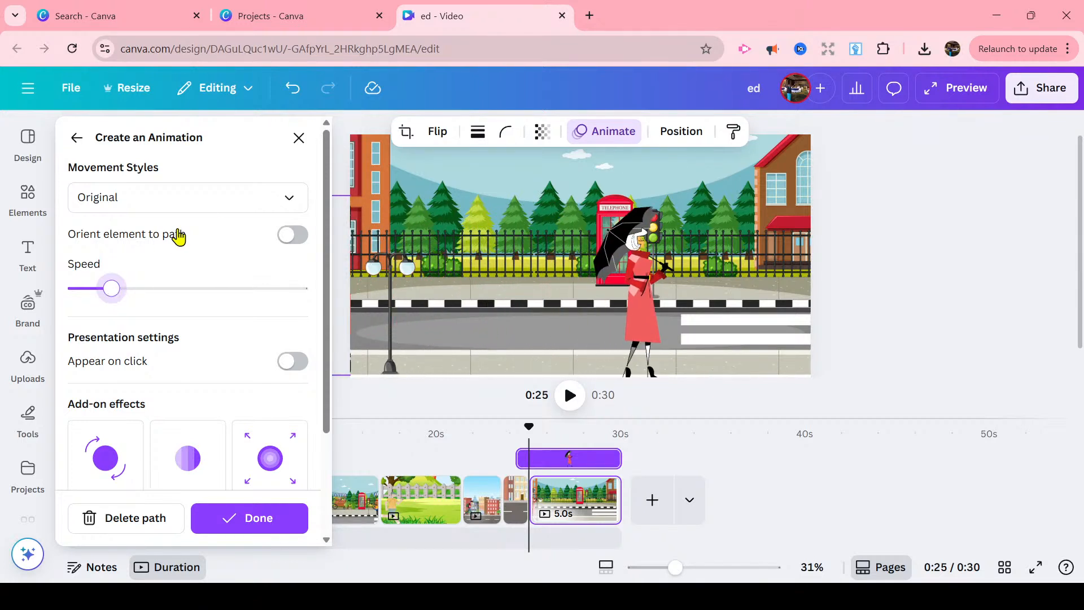
{"action": "left_click", "coordinate": [285, 200]}
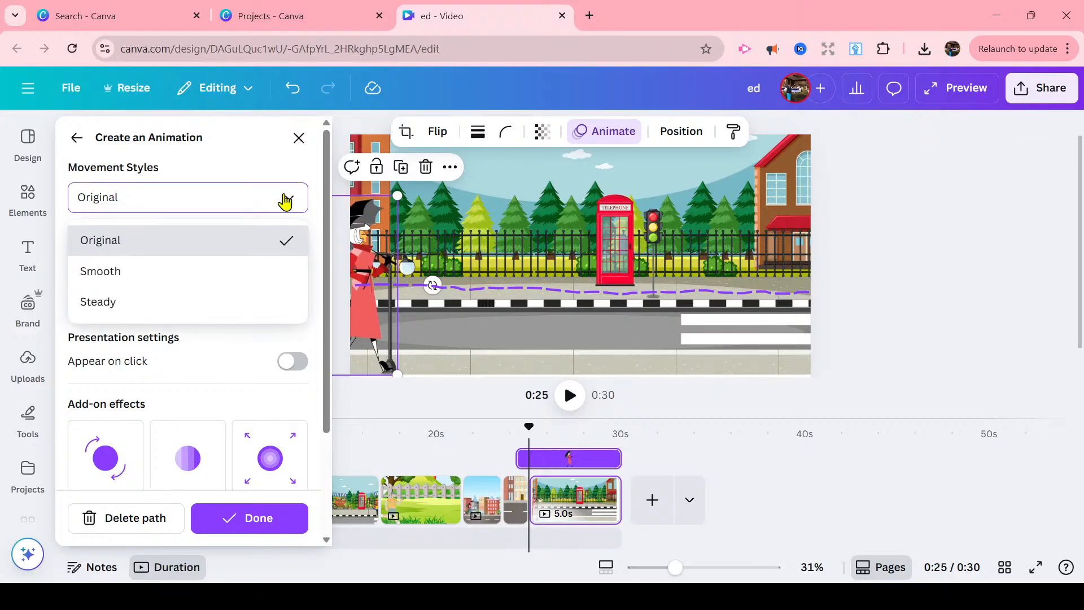
{"action": "left_click", "coordinate": [256, 271]}
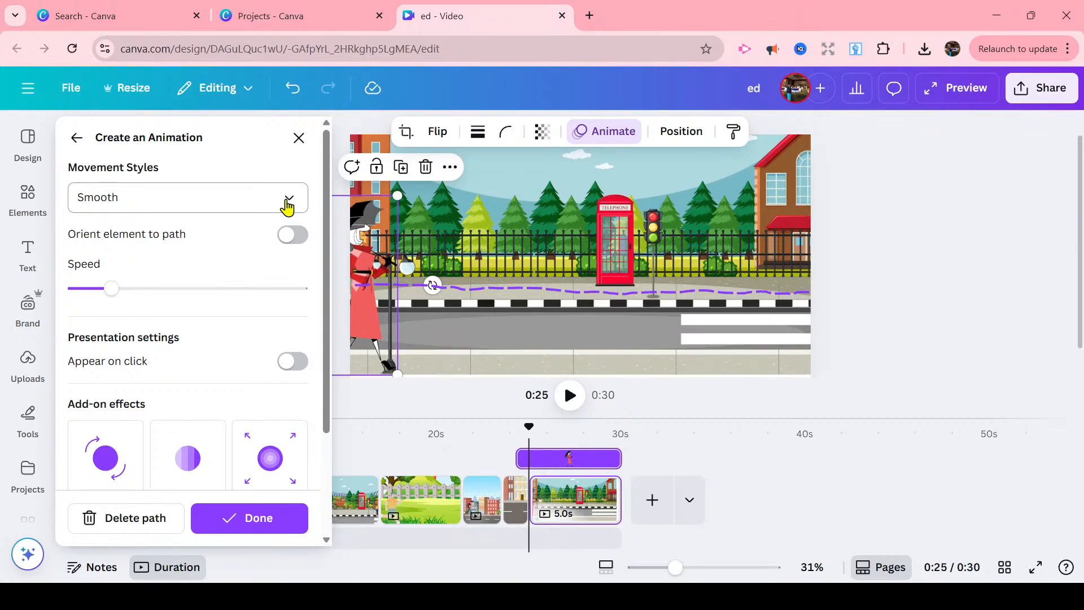
{"action": "left_click", "coordinate": [288, 206]}
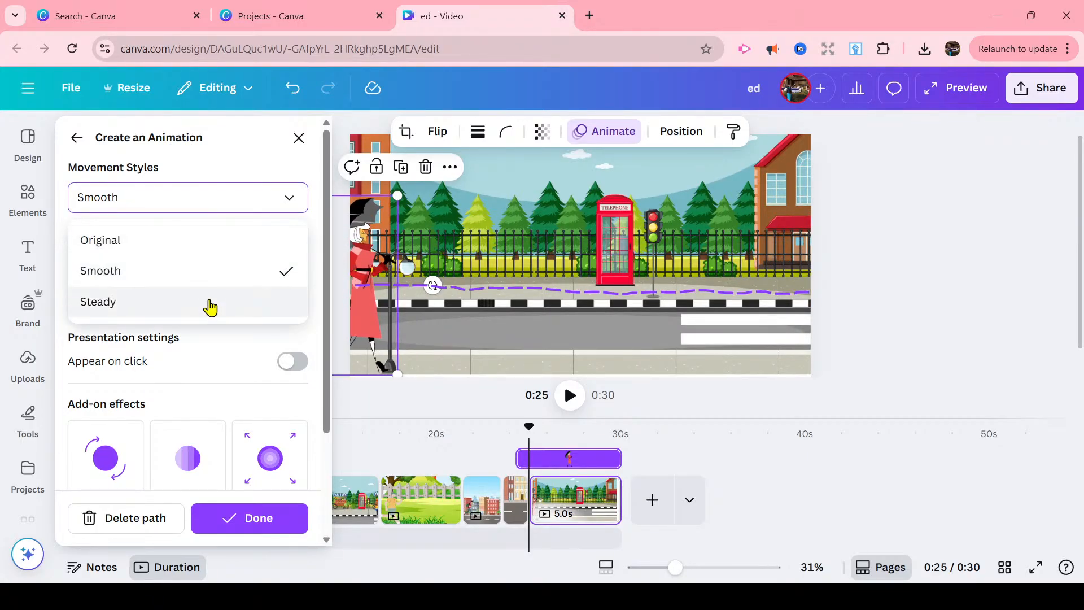
{"action": "left_click", "coordinate": [210, 308]}
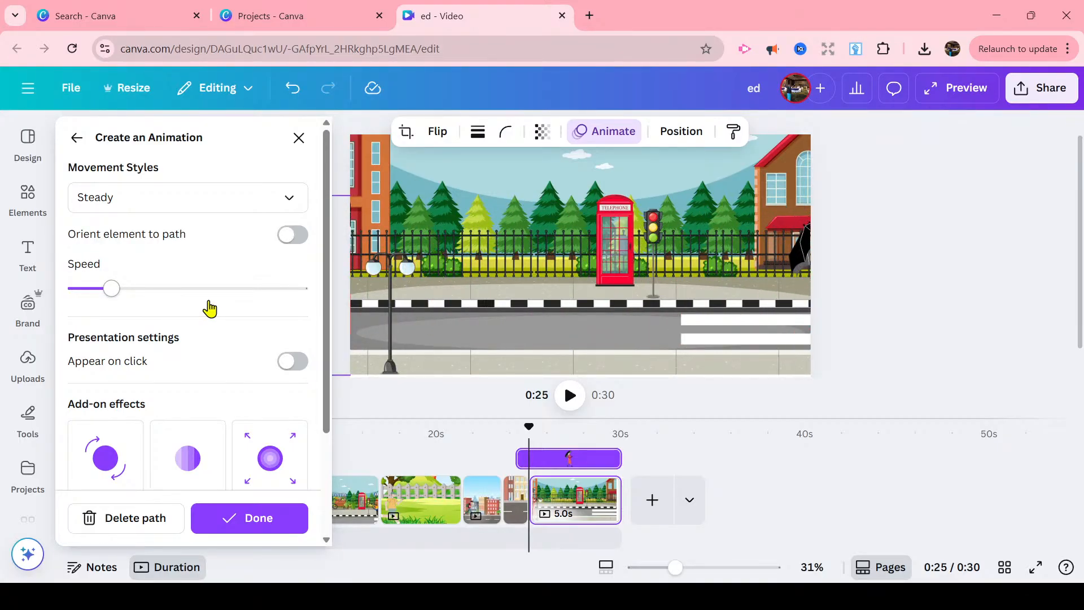
- Test a high speed for the umbrella woman's movement, reduce it to about a quarter of the range, and finish the animation
{"action": "left_click_drag", "start_coordinate": [115, 291], "coordinate": [278, 293]}
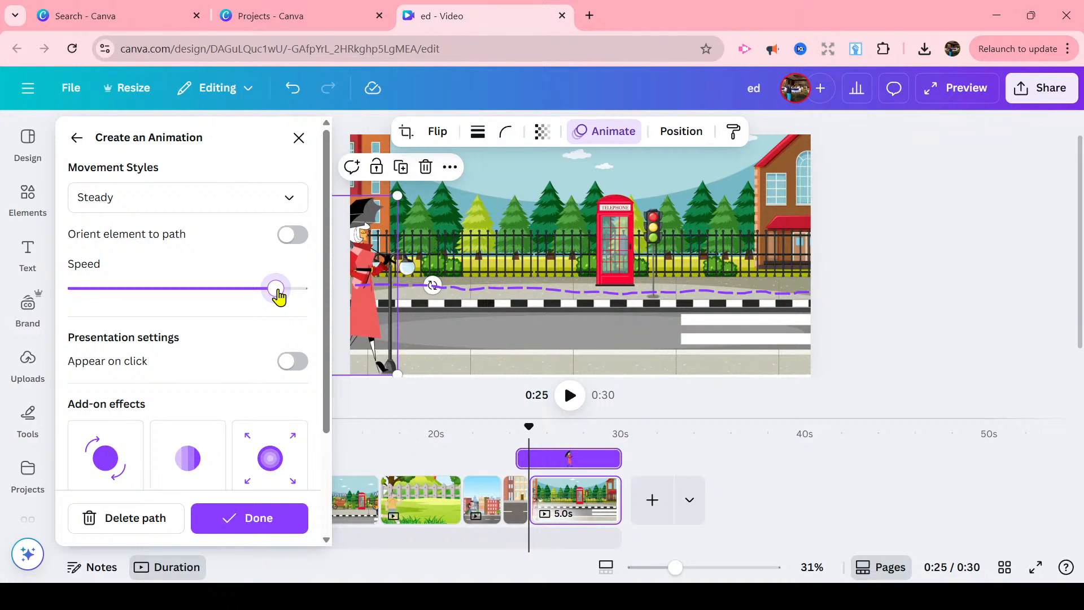
{"action": "left_click_drag", "start_coordinate": [265, 294], "coordinate": [129, 303]}
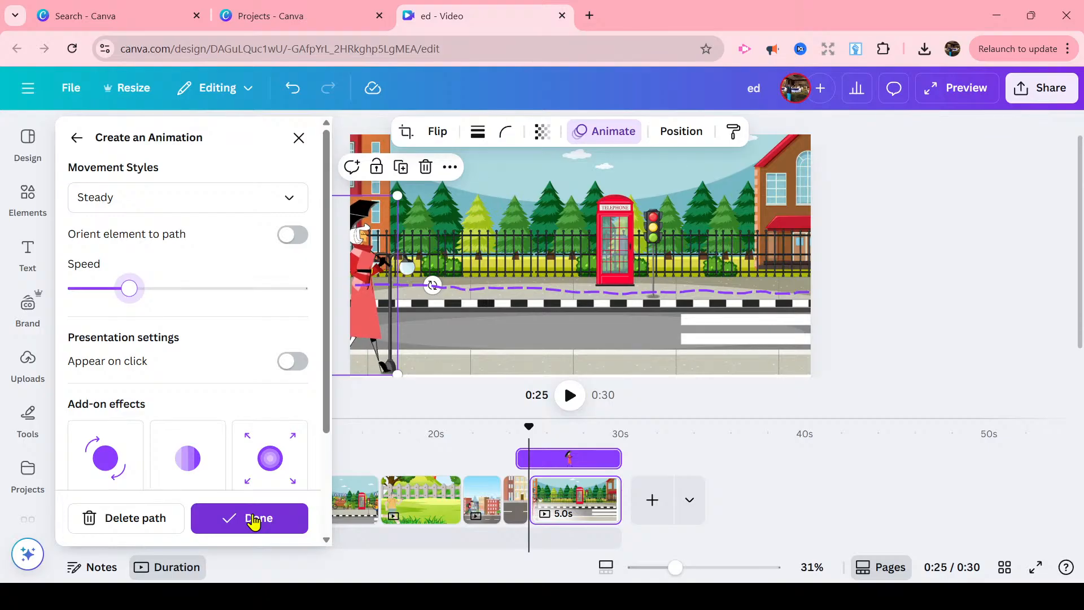
{"action": "left_click", "coordinate": [254, 522]}
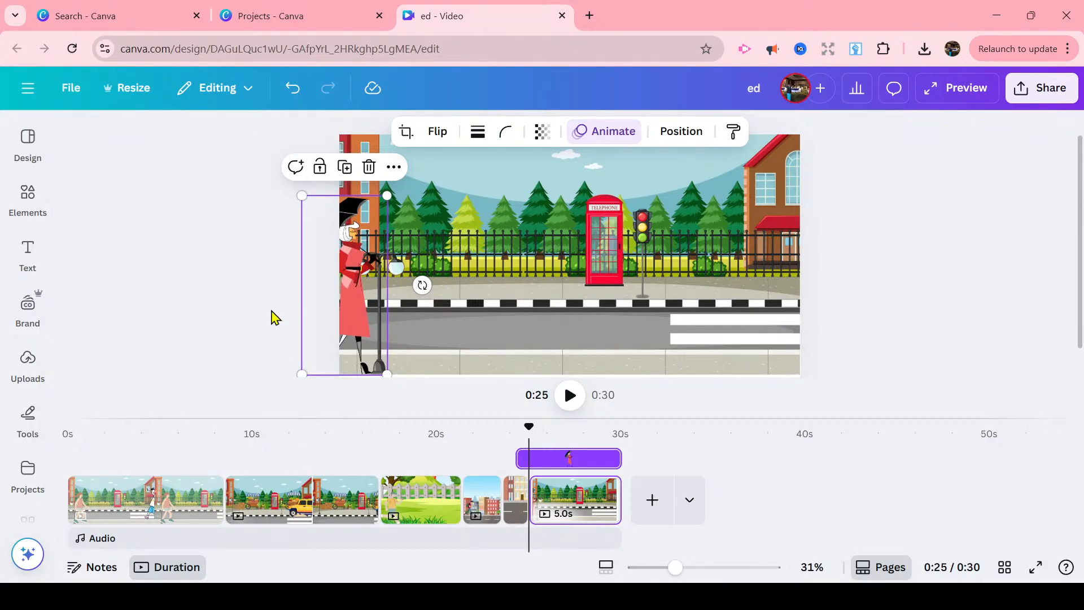
{"action": "left_click", "coordinate": [271, 317]}
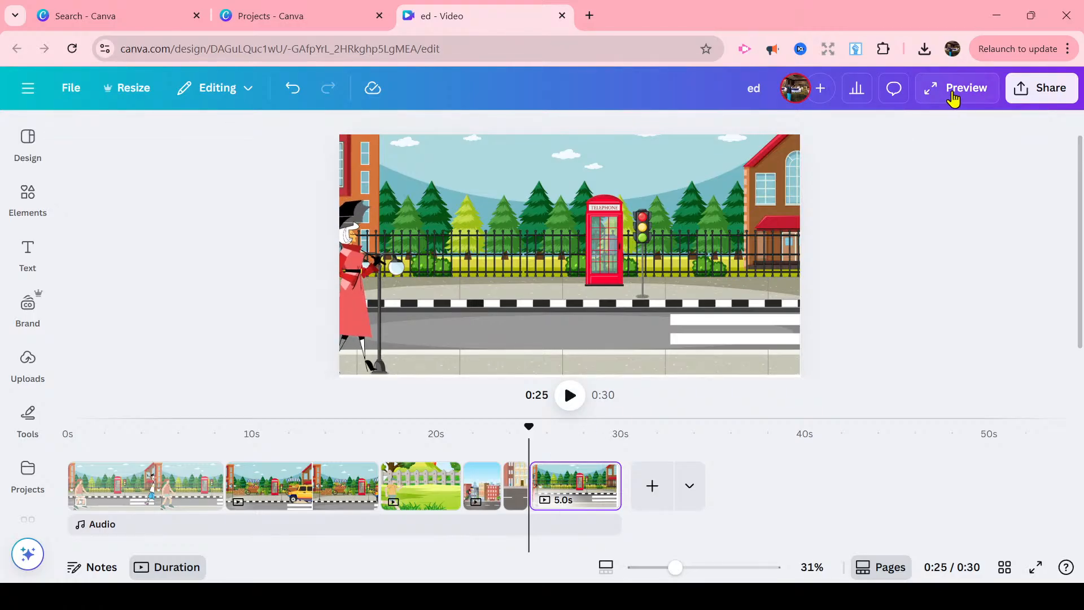
- Preview the video's last scene from about 24 seconds on, checking the umbrella woman's walk across the street, and close the preview
{"action": "left_click", "coordinate": [953, 98]}
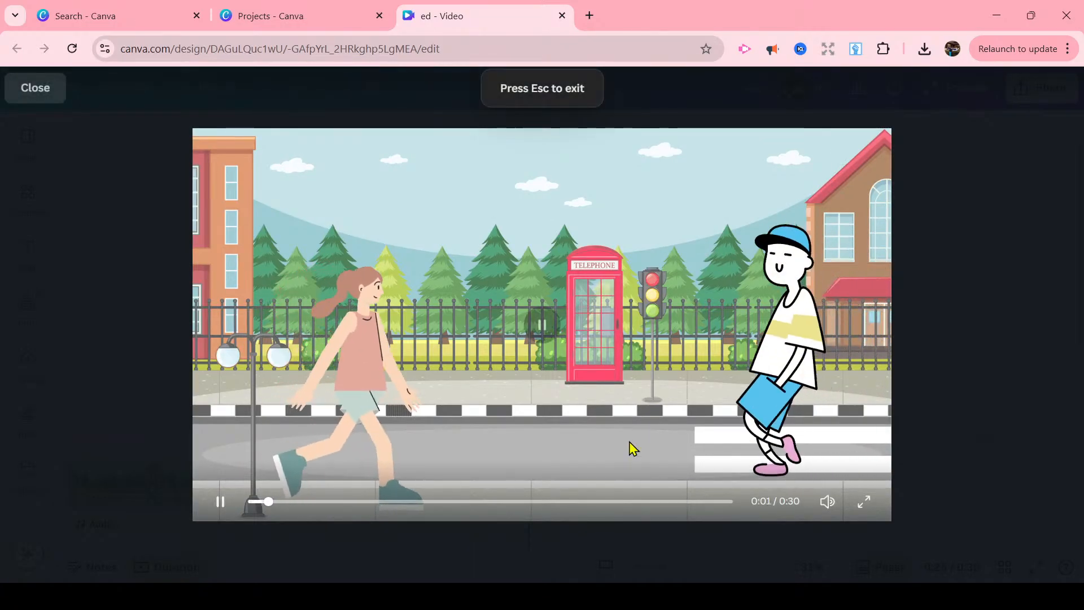
{"action": "left_click", "coordinate": [633, 501]}
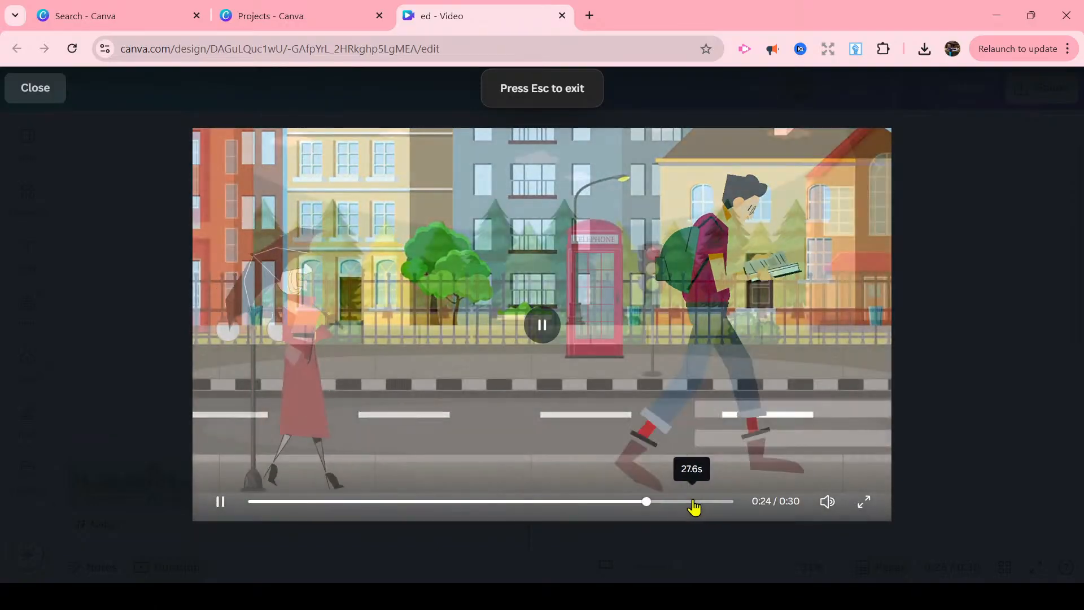
{"action": "left_click", "coordinate": [693, 501]}
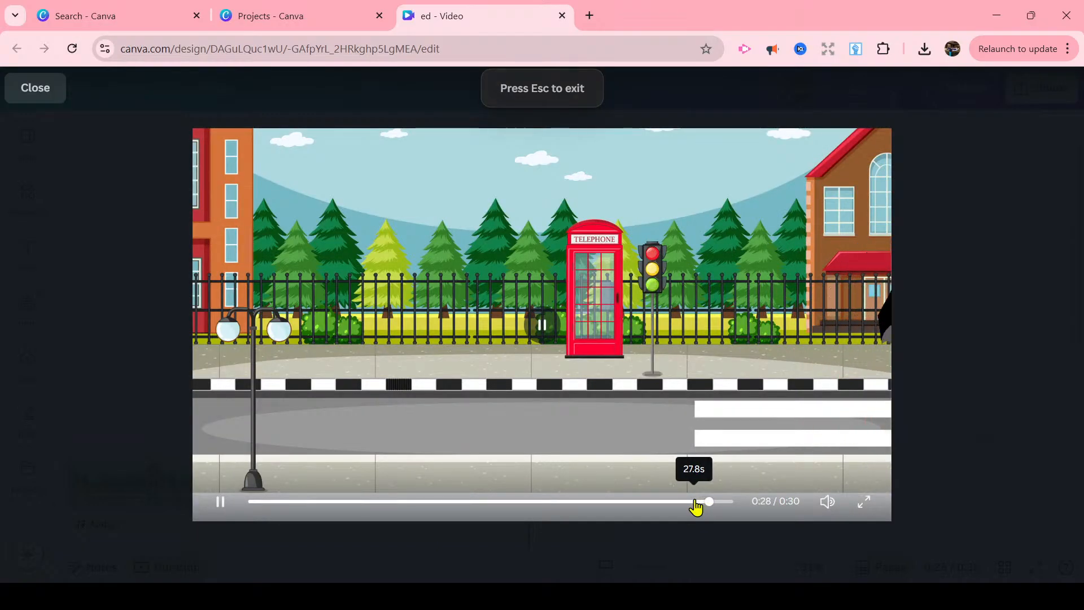
{"action": "left_click", "coordinate": [685, 501]}
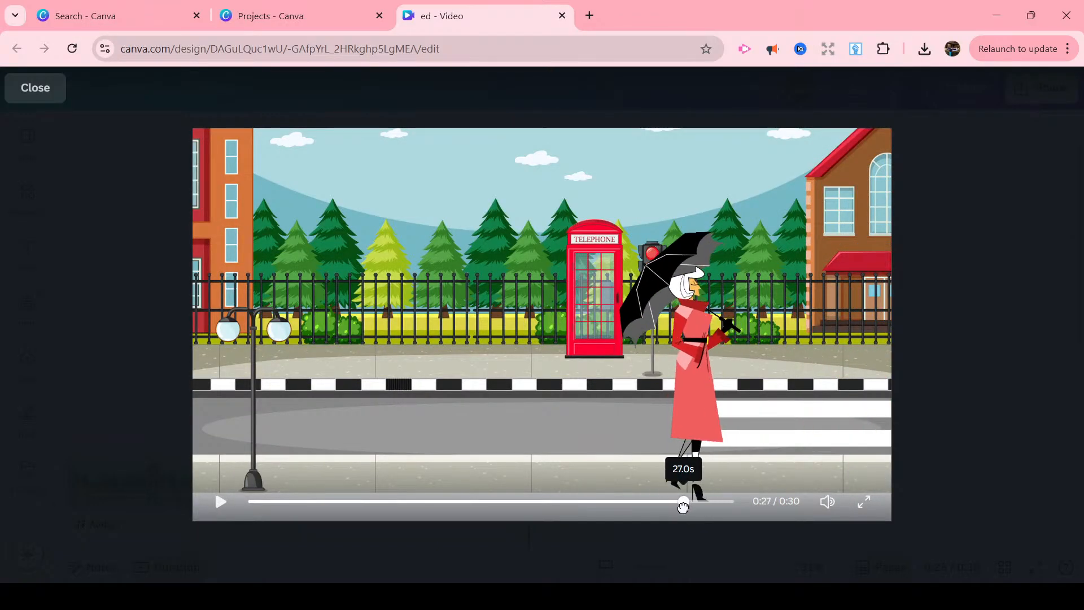
{"action": "left_click", "coordinate": [660, 501]}
{"action": "mouse_move", "coordinate": [658, 510]}
{"action": "left_mouse_down"}
{"action": "mouse_move", "coordinate": [634, 516]}
{"action": "mouse_move", "coordinate": [649, 518]}
{"action": "left_mouse_up"}
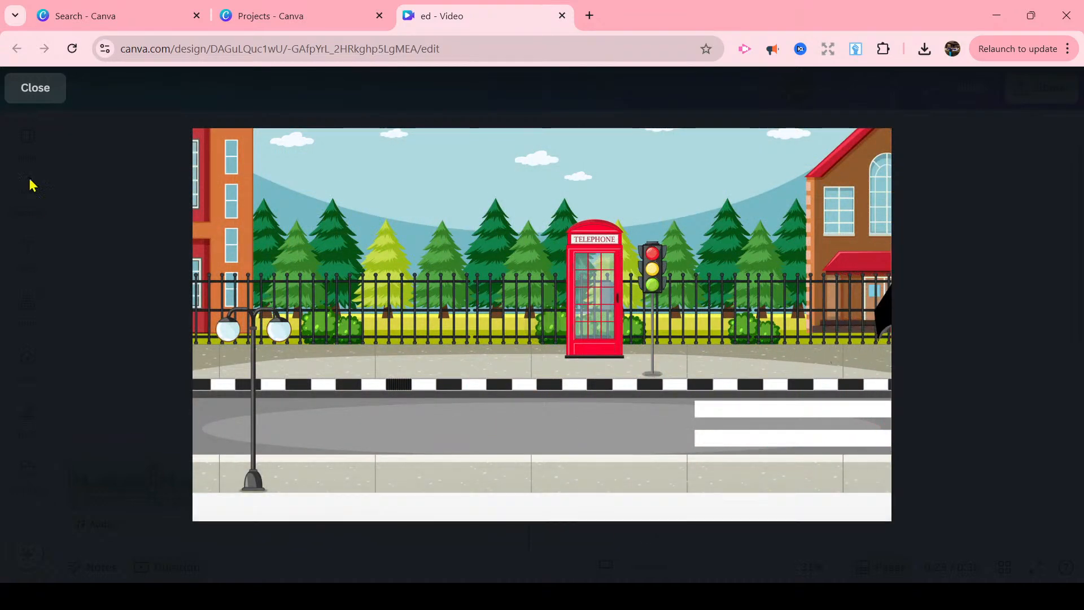
{"action": "left_click", "coordinate": [38, 90]}
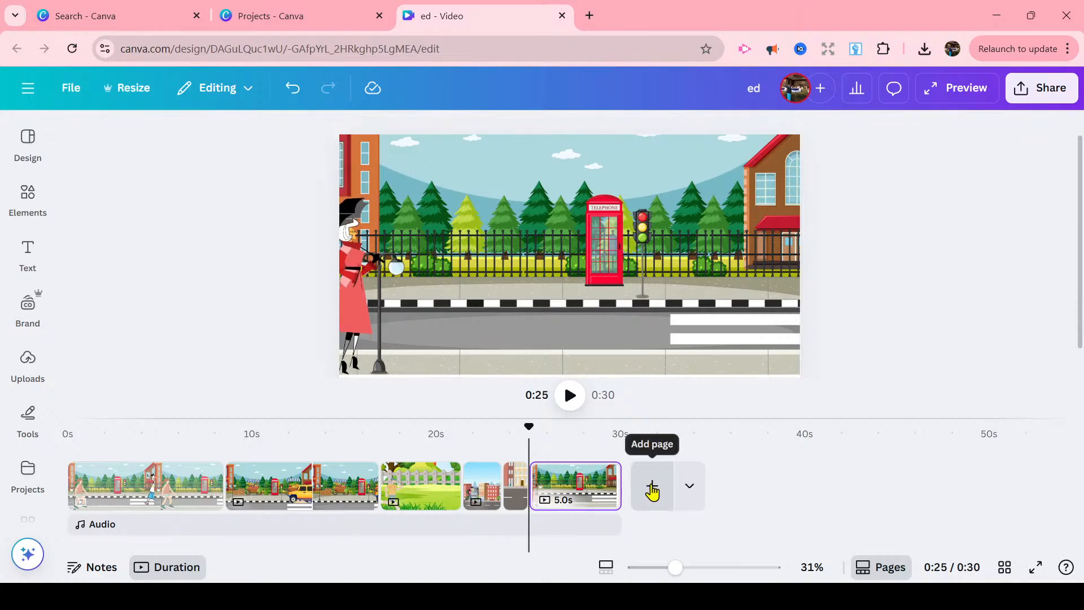
- Add a new page at the end of the video and show all graphics for the element search "road with building"
{"action": "left_click", "coordinate": [652, 489]}
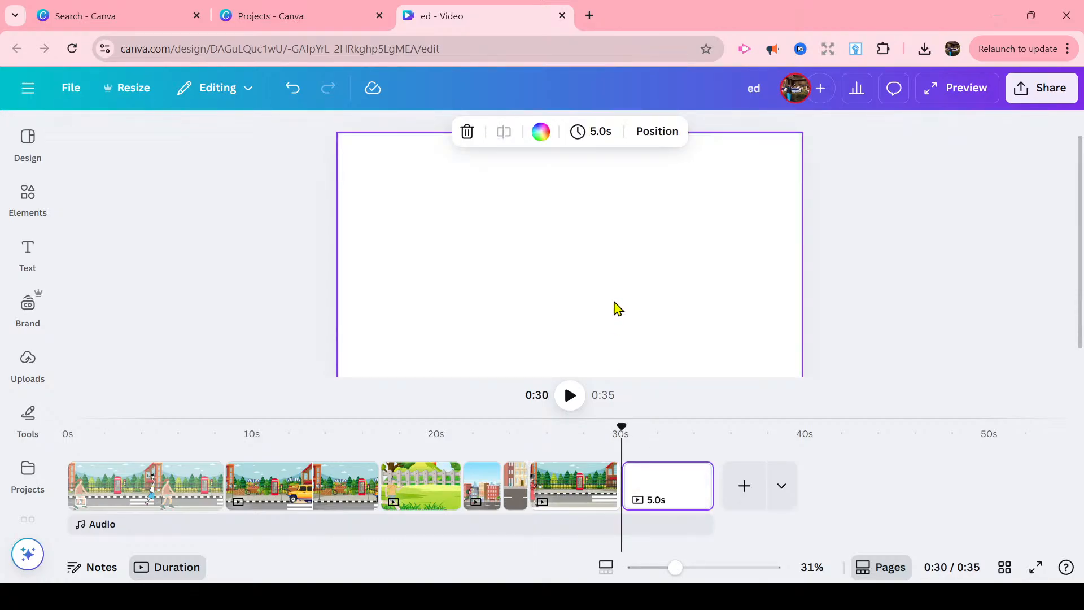
{"action": "left_click", "coordinate": [39, 153]}
{"action": "left_click", "coordinate": [31, 195]}
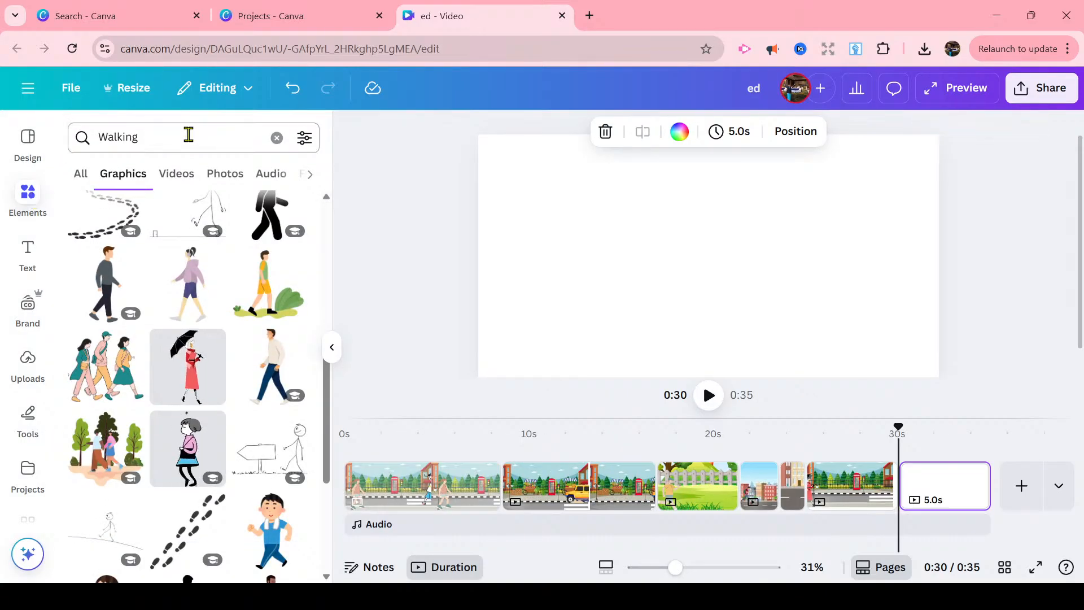
{"action": "left_click", "coordinate": [276, 138]}
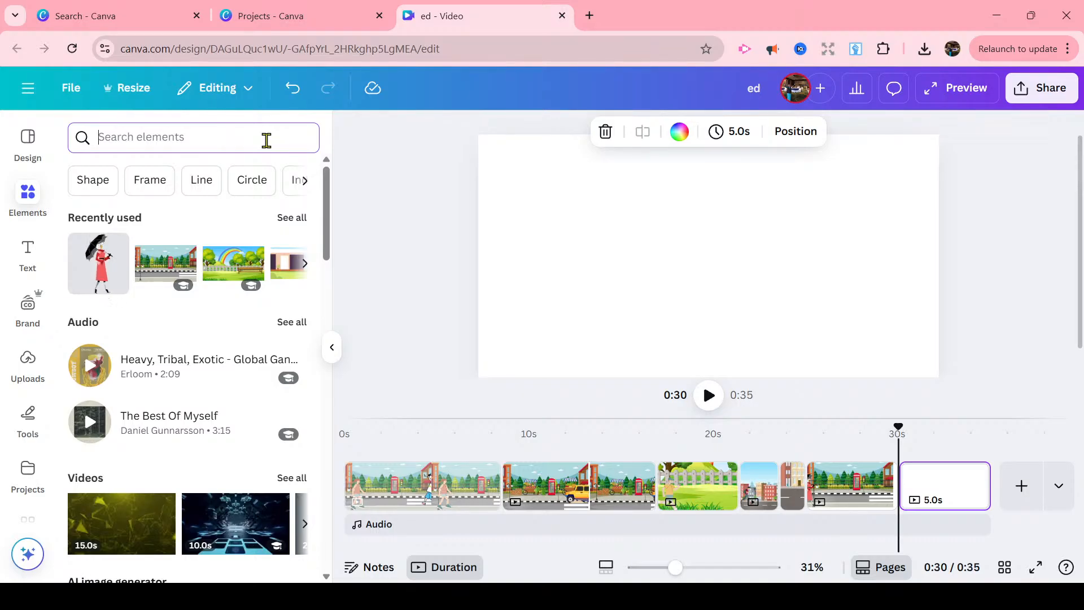
{"action": "type", "text": "road"}
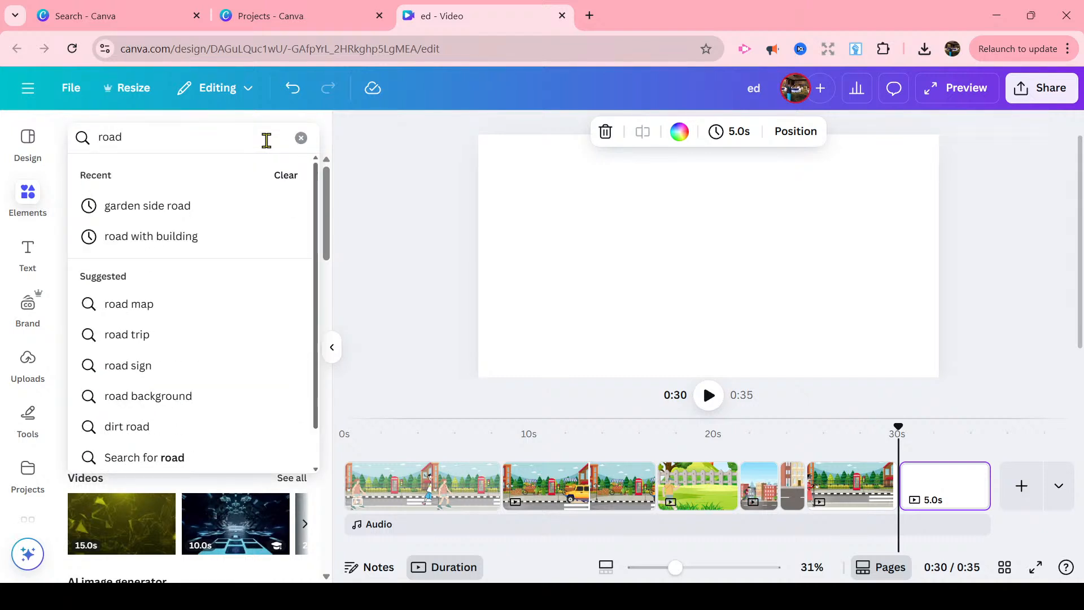
{"action": "left_click", "coordinate": [213, 243]}
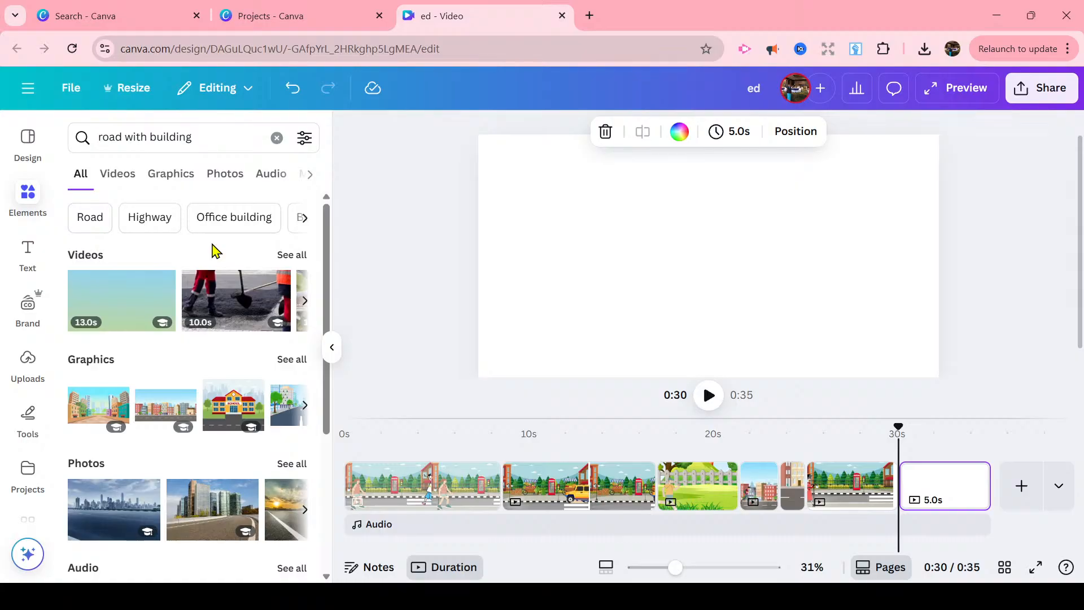
{"action": "left_click", "coordinate": [298, 361]}
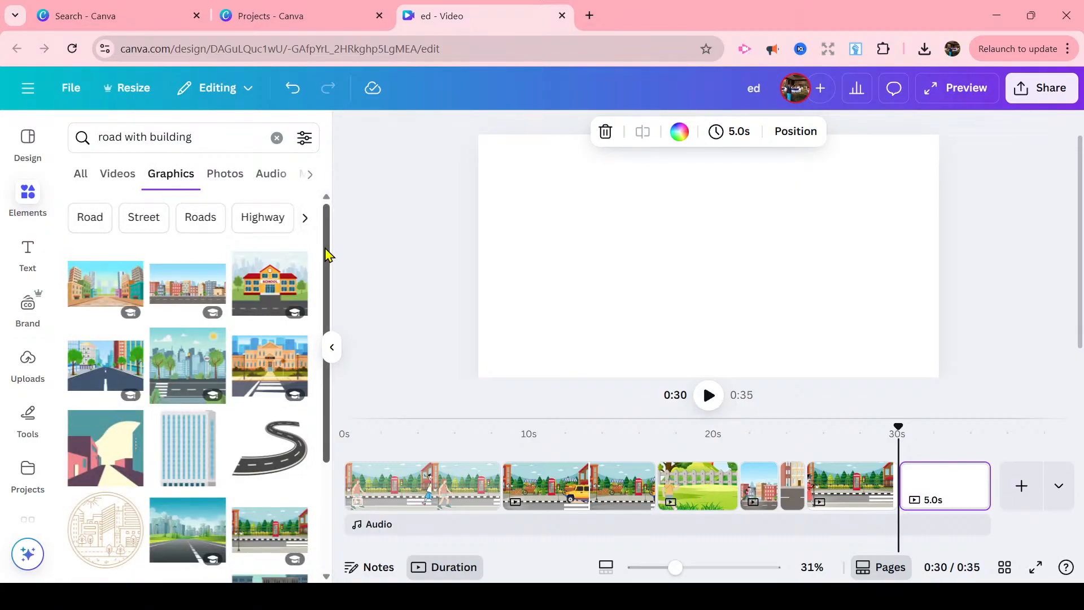
- Insert the square graphic of blue, orange and yellow buildings beside a road from the results onto the new page
{"action": "left_click_drag", "start_coordinate": [327, 255], "coordinate": [339, 379]}
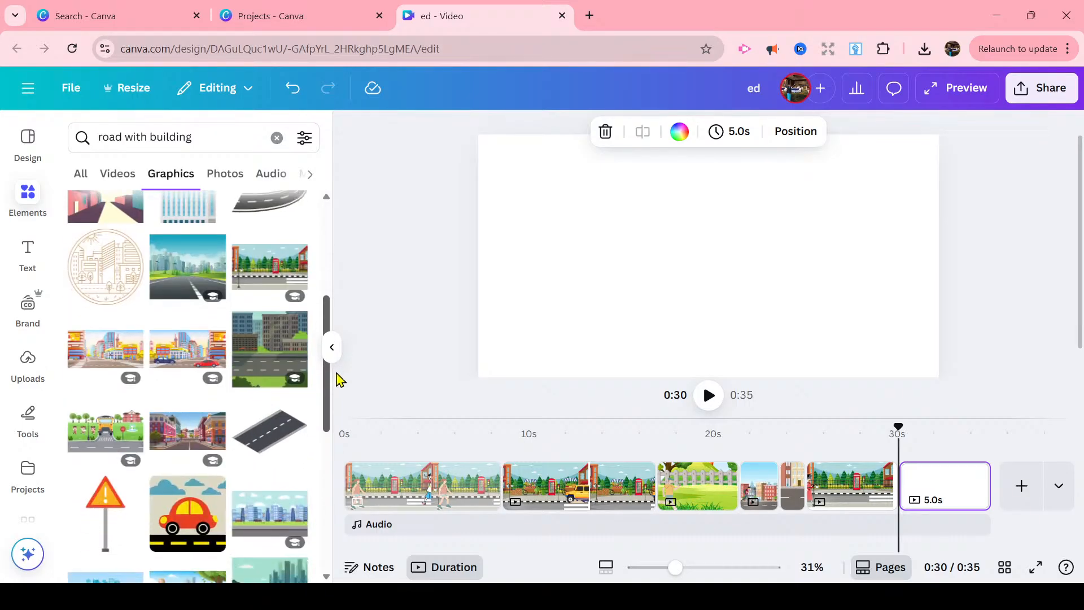
{"action": "scroll", "coordinate": [337, 380], "scroll_direction": "down", "scroll_amount": 5}
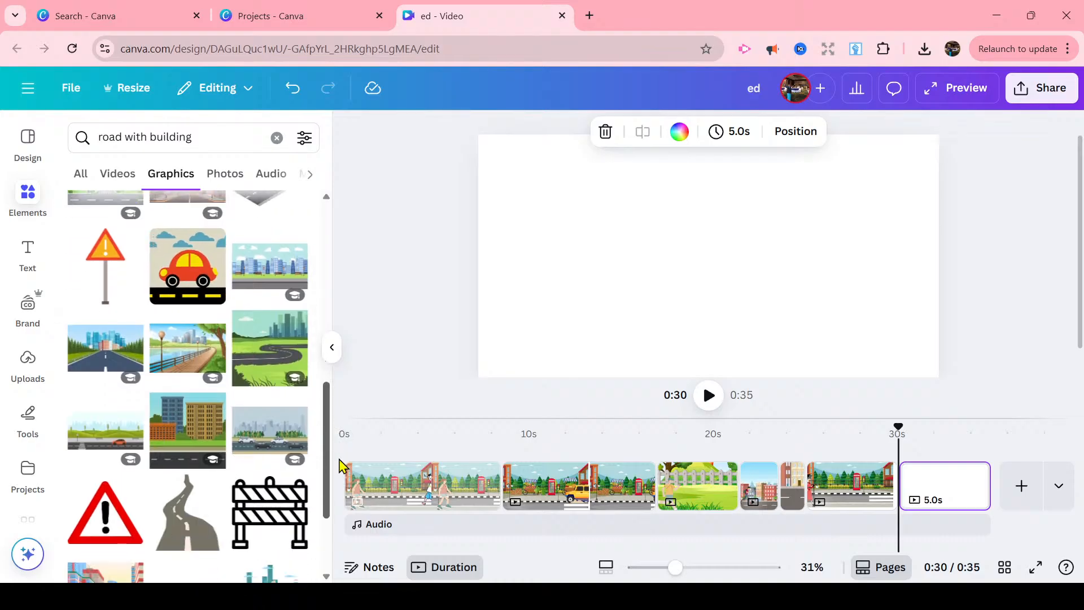
{"action": "scroll", "coordinate": [342, 451], "scroll_direction": "down", "scroll_amount": 4}
{"action": "scroll", "coordinate": [346, 511], "scroll_direction": "down", "scroll_amount": 1}
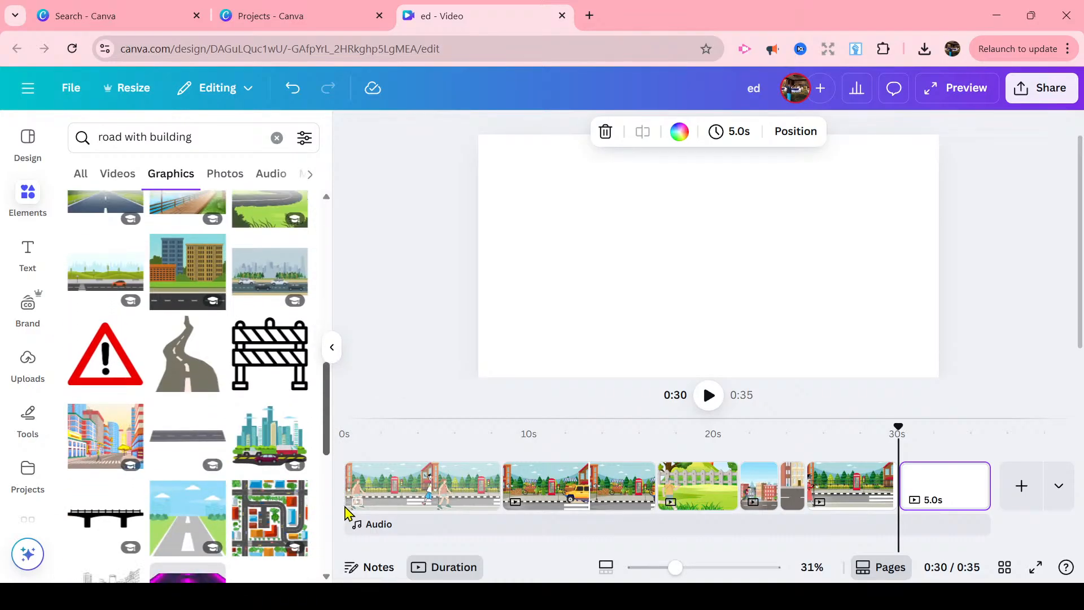
{"action": "scroll", "coordinate": [200, 370], "scroll_direction": "up", "scroll_amount": 2}
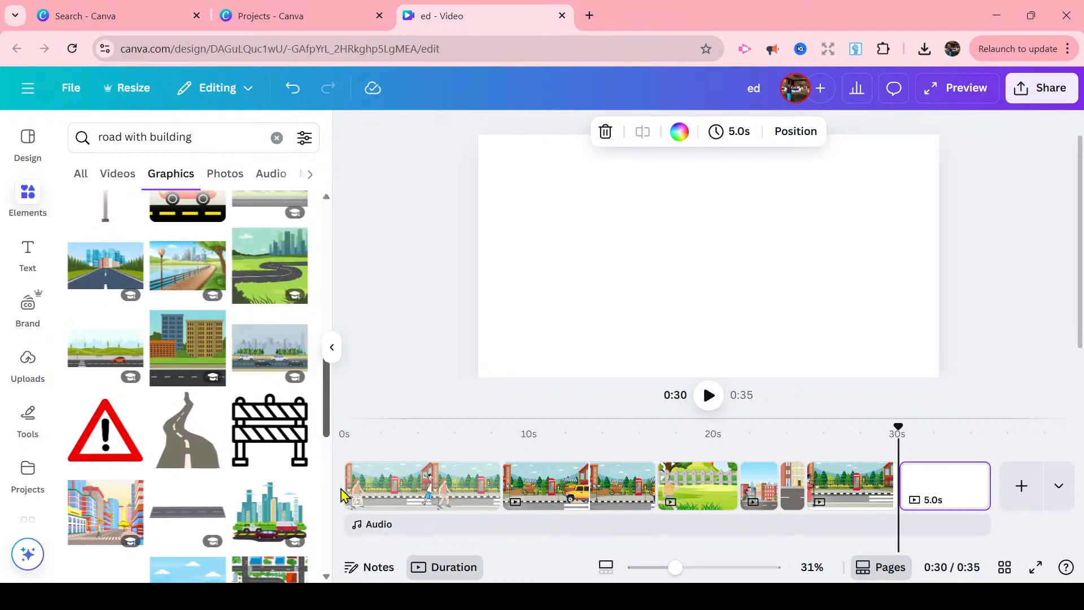
{"action": "left_click", "coordinate": [184, 350]}
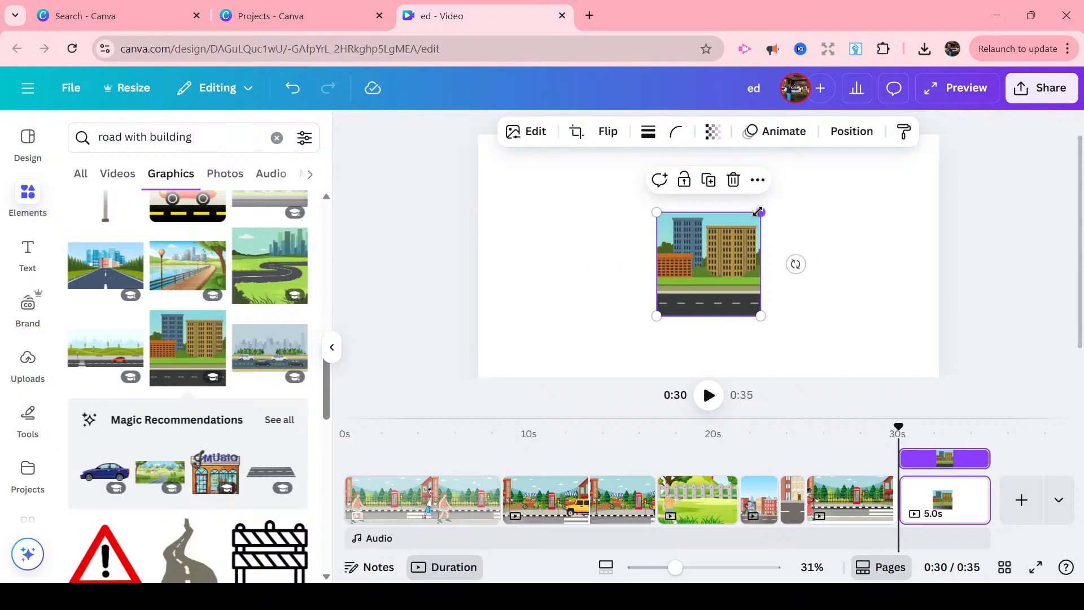
- Try to fit the building graphic as a background by enlarging it from the page's lower-left corner, and delete it
{"action": "left_click_drag", "start_coordinate": [761, 210], "coordinate": [840, 172]}
{"action": "left_click_drag", "start_coordinate": [665, 315], "coordinate": [587, 340]}
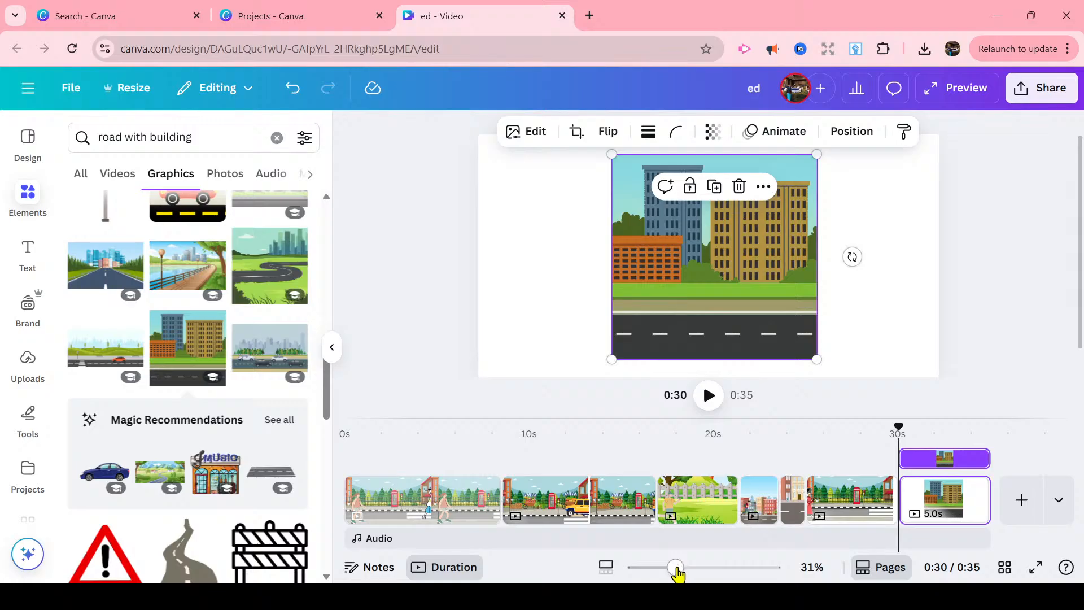
{"action": "left_click_drag", "start_coordinate": [675, 569], "coordinate": [656, 574]}
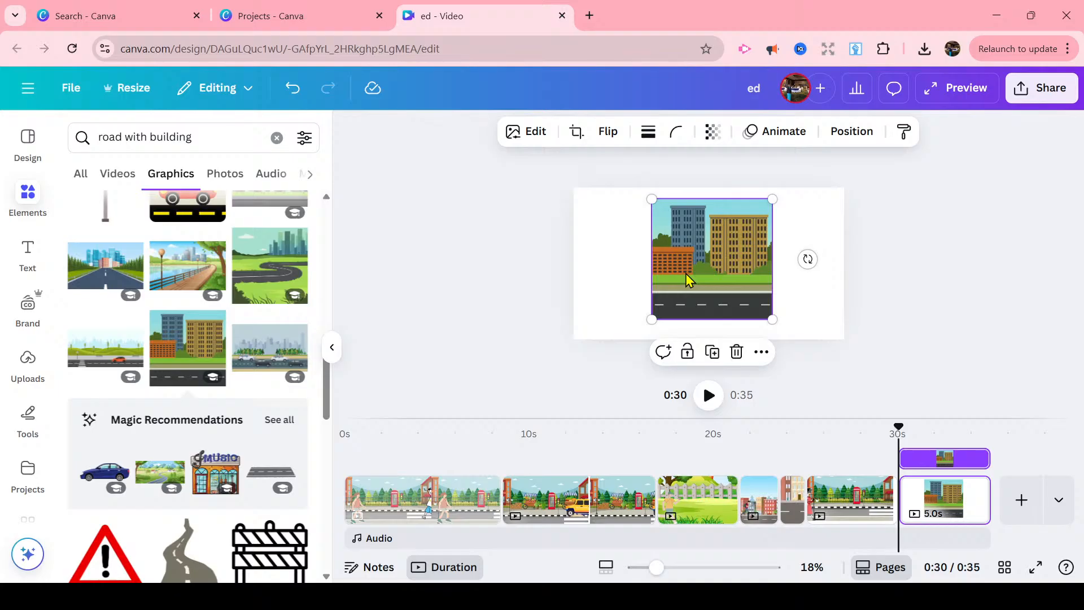
{"action": "left_click_drag", "start_coordinate": [685, 273], "coordinate": [612, 299]}
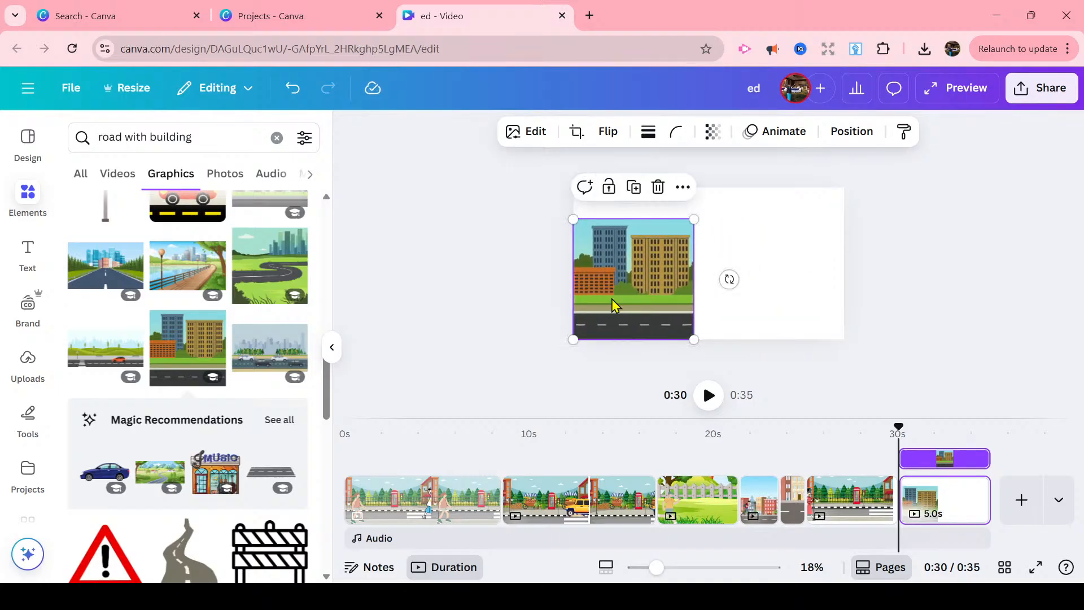
{"action": "left_click_drag", "start_coordinate": [695, 221], "coordinate": [775, 213]}
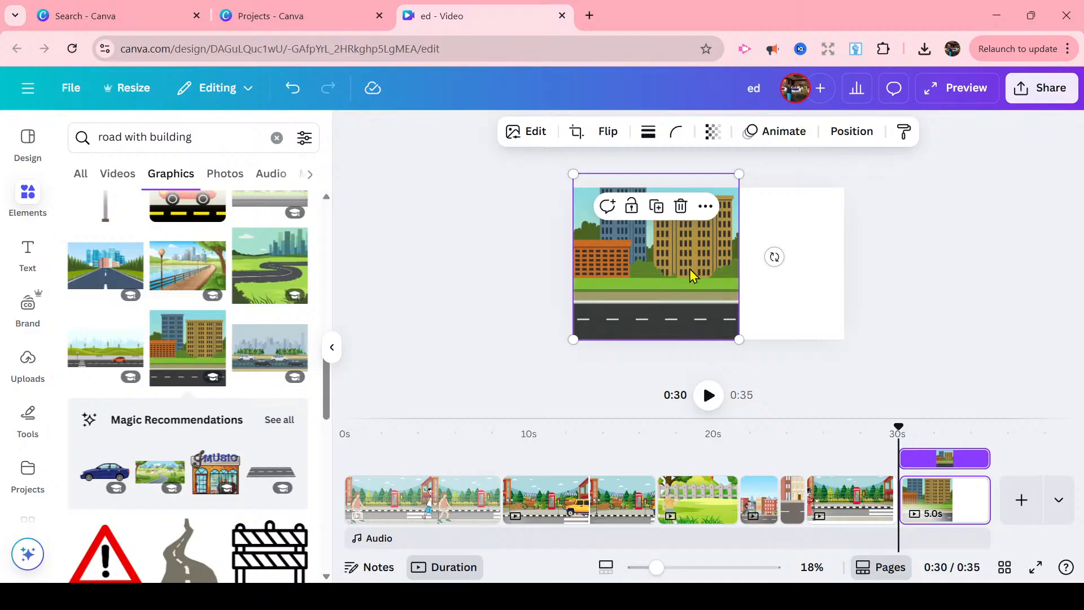
{"action": "left_click", "coordinate": [680, 207]}
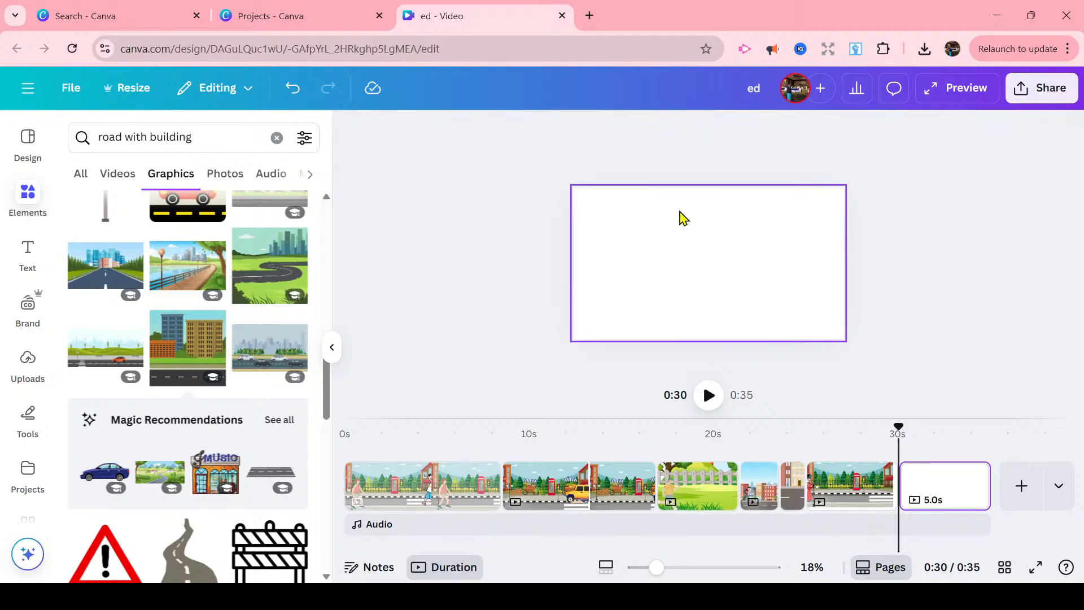
- Insert the wide city street graphic with a row of colourful buildings under a blue sky from the results onto the new page
{"action": "scroll", "coordinate": [326, 388], "scroll_direction": "up", "scroll_amount": 1}
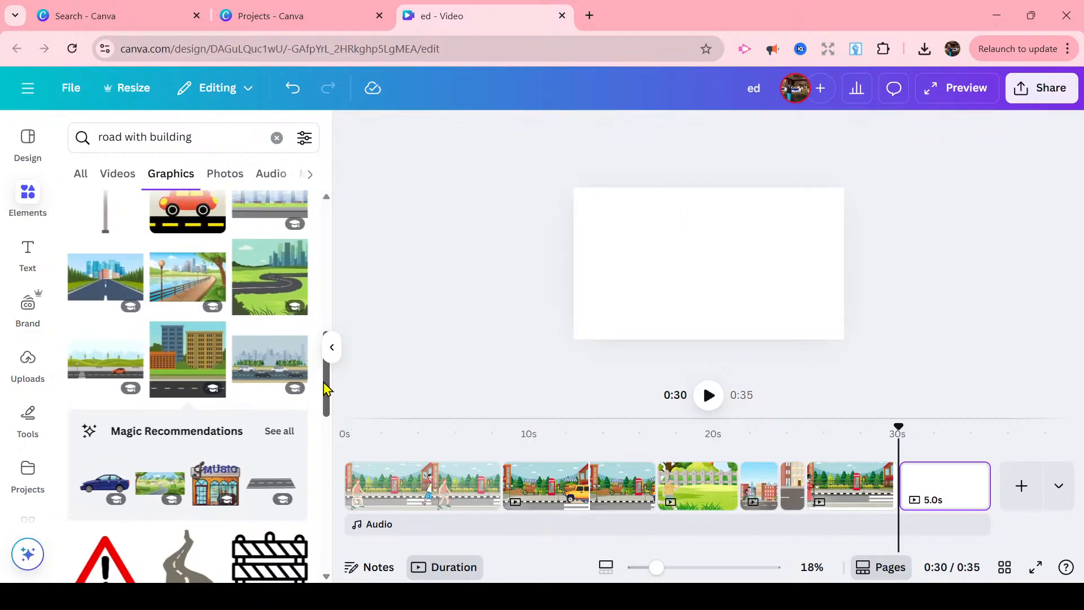
{"action": "left_click_drag", "start_coordinate": [325, 388], "coordinate": [314, 307]}
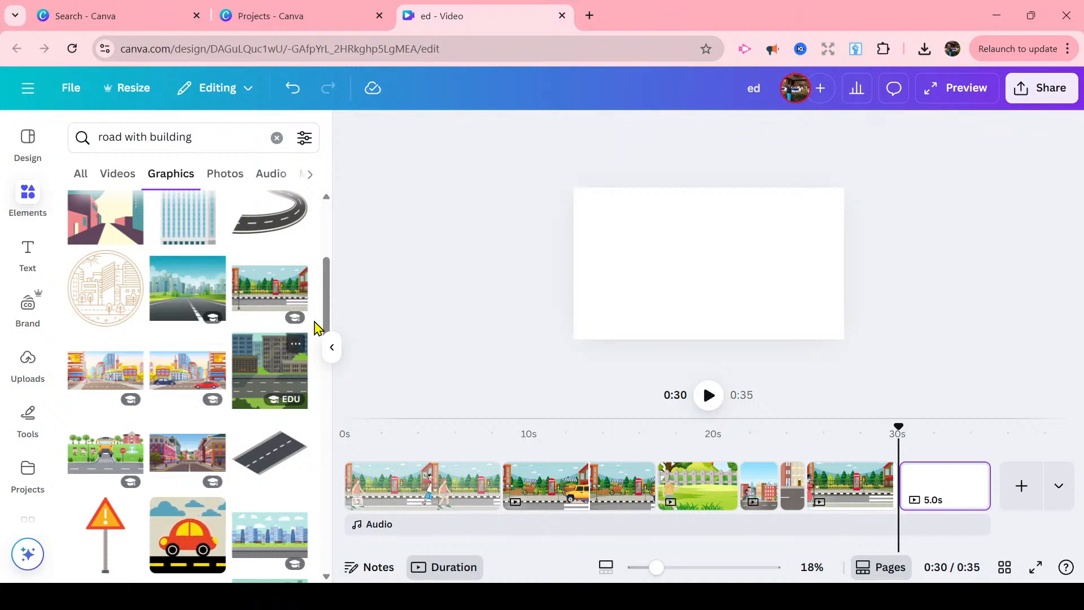
{"action": "scroll", "coordinate": [307, 278], "scroll_direction": "up", "scroll_amount": 3}
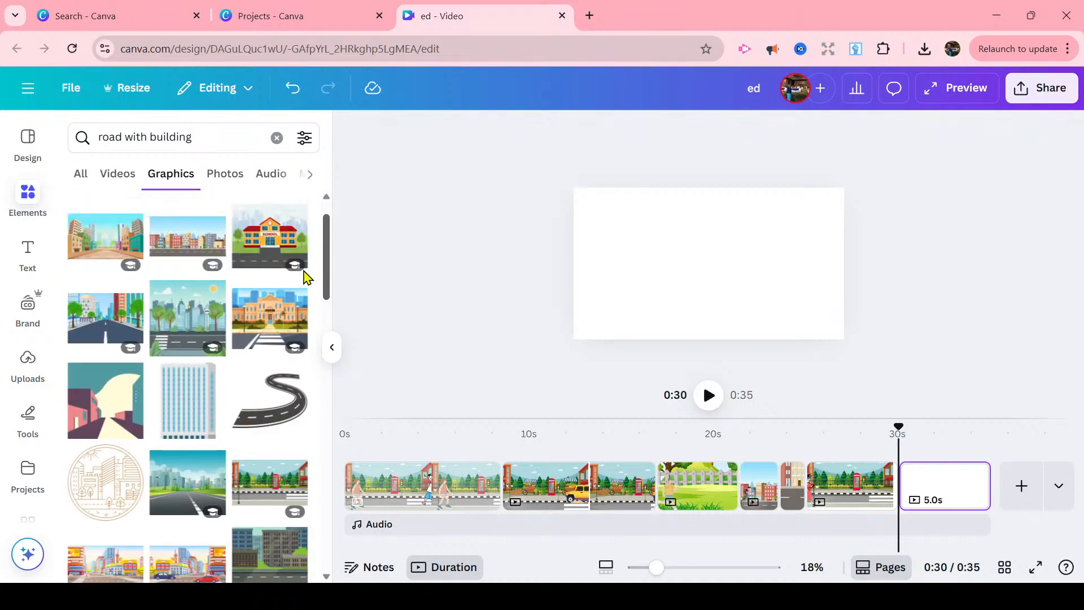
{"action": "scroll", "coordinate": [305, 277], "scroll_direction": "up", "scroll_amount": 1}
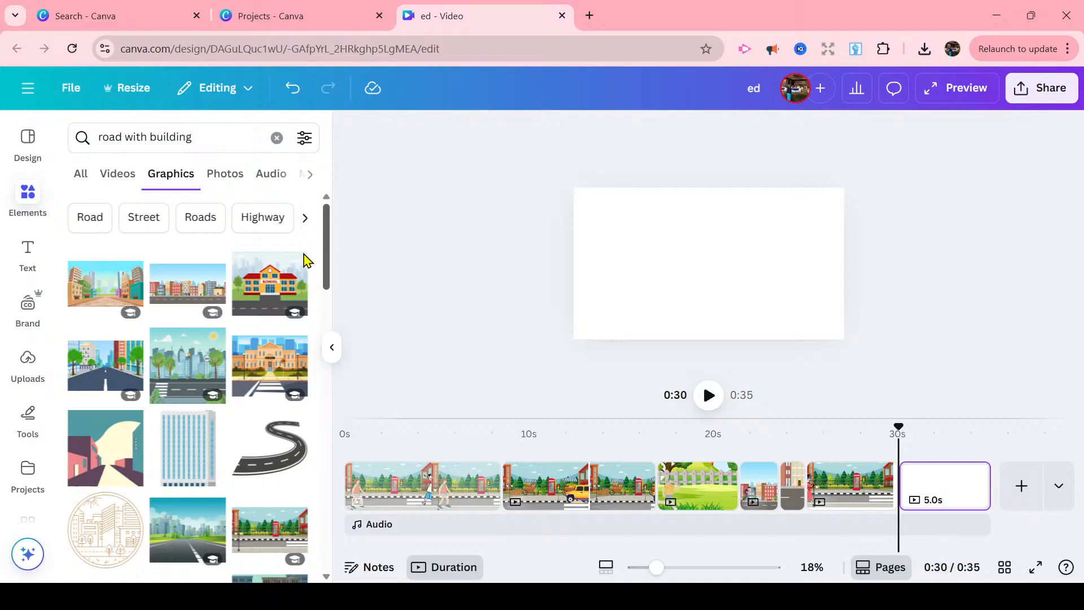
{"action": "left_click", "coordinate": [180, 284]}
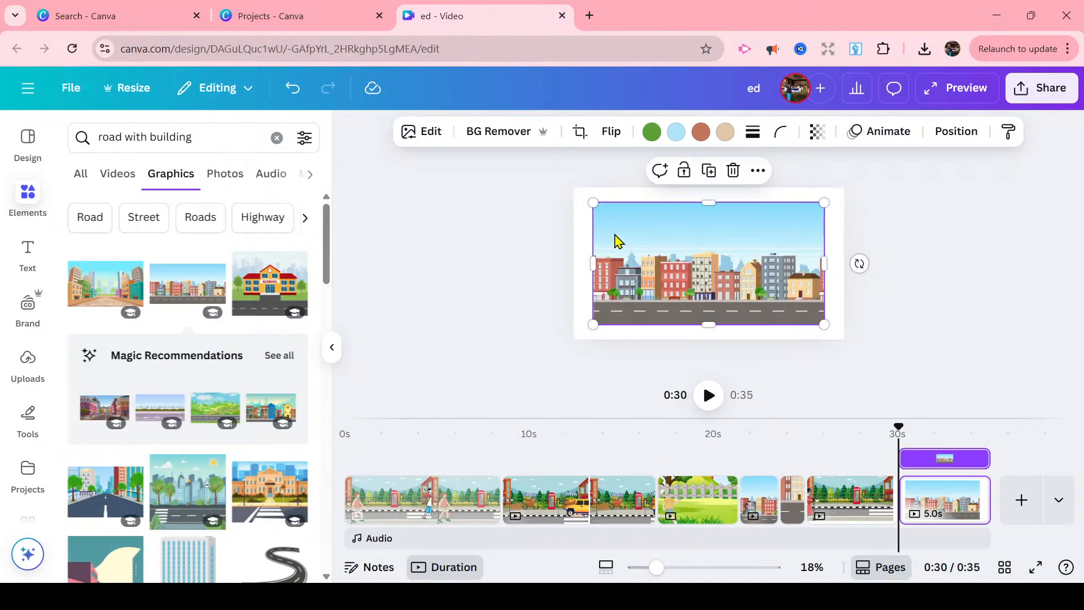
- Enlarge the city street graphic from its upper corners and extend its lower edge until it covers the whole page
{"action": "left_click_drag", "start_coordinate": [592, 203], "coordinate": [573, 192]}
{"action": "left_click_drag", "start_coordinate": [824, 192], "coordinate": [844, 181]}
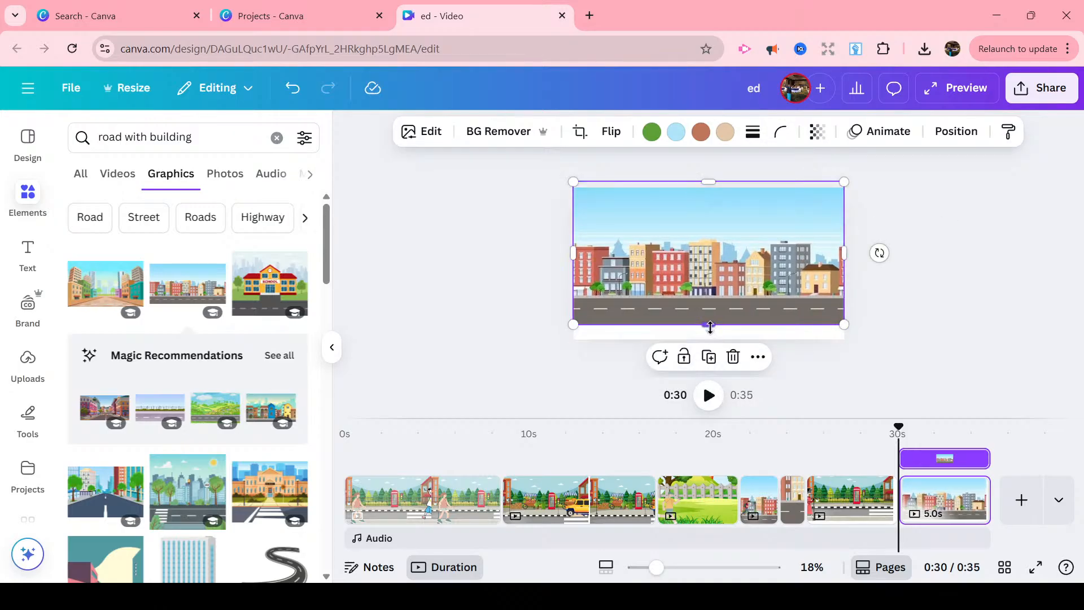
{"action": "left_click_drag", "start_coordinate": [709, 325], "coordinate": [710, 340]}
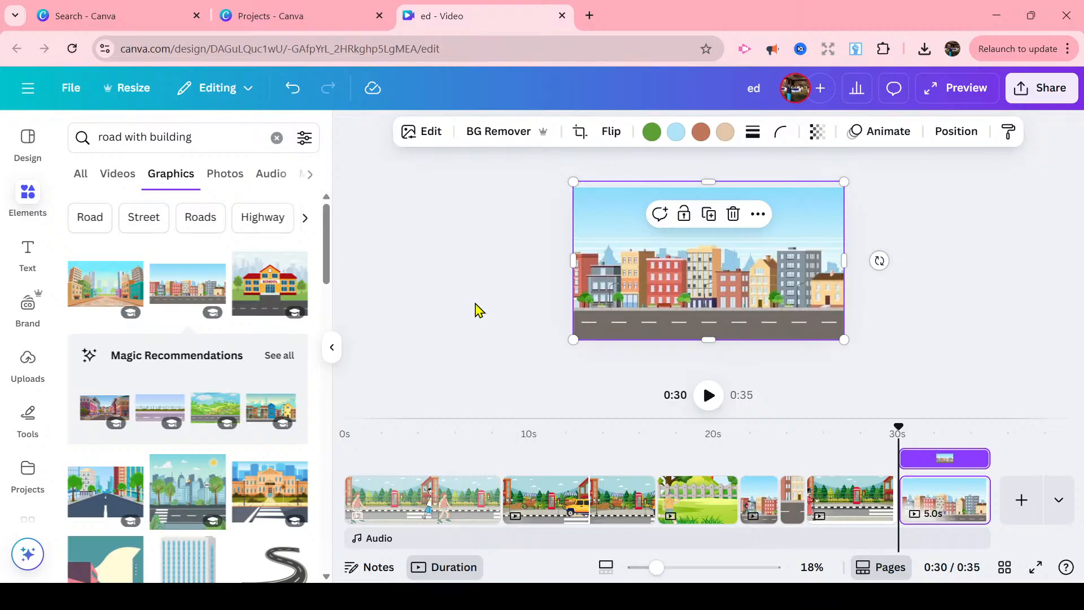
- Search the graphics for "animated running" and look through the results for a suitable character
{"action": "left_click", "coordinate": [202, 137]}
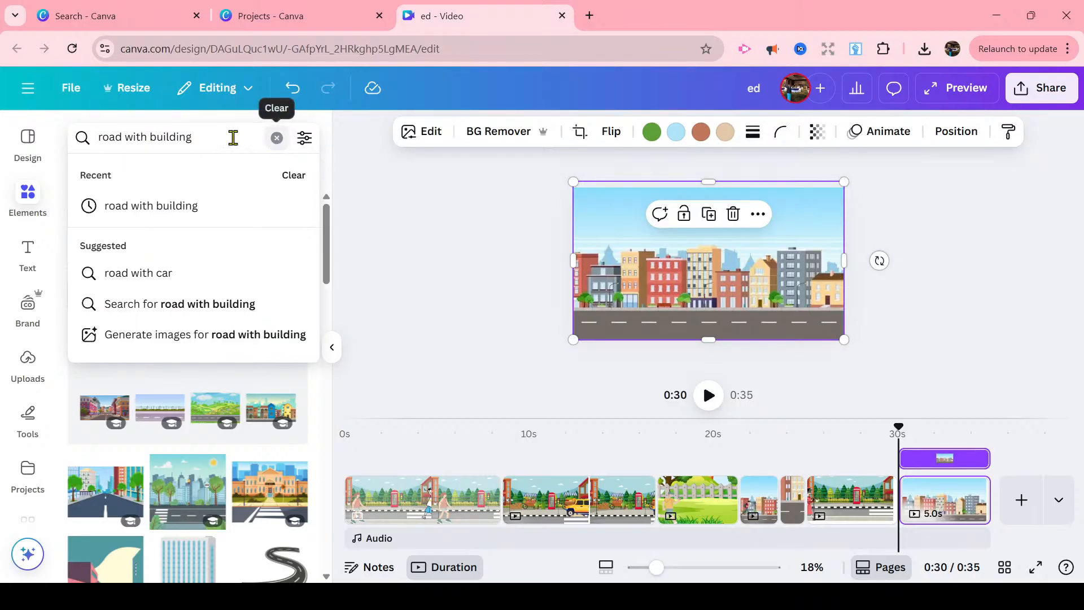
{"action": "key", "text": "Return"}
{"action": "key", "text": "BackSpace"}
{"action": "key", "text": "BackSpace"}
{"action": "key", "text": "BackSpace"}
{"action": "key", "text": "BackSpace"}
{"action": "key", "text": "BackSpace"}
{"action": "key", "text": "BackSpace"}
{"action": "key", "text": "BackSpace"}
{"action": "key", "text": "BackSpace"}
{"action": "key", "text": "BackSpace"}
{"action": "key", "text": "BackSpace"}
{"action": "key", "text": "BackSpace"}
{"action": "key", "text": "BackSpace"}
{"action": "key", "text": "BackSpace"}
{"action": "key", "text": "BackSpace"}
{"action": "key", "text": "BackSpace"}
{"action": "key", "text": "BackSpace"}
{"action": "key", "text": "BackSpace"}
{"action": "key", "text": "BackSpace"}
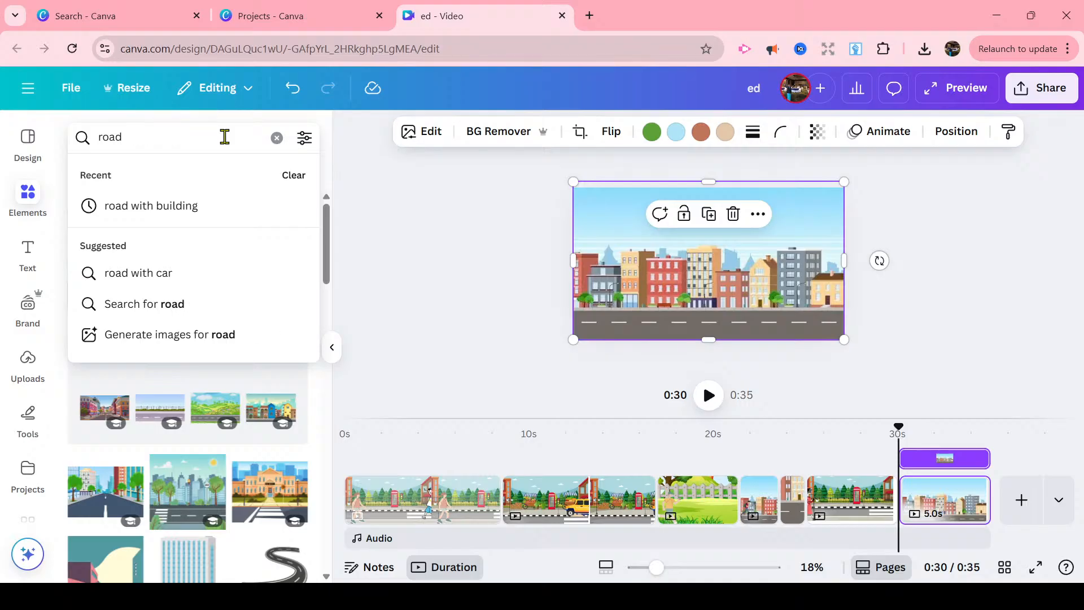
{"action": "type", "text": "anima"}
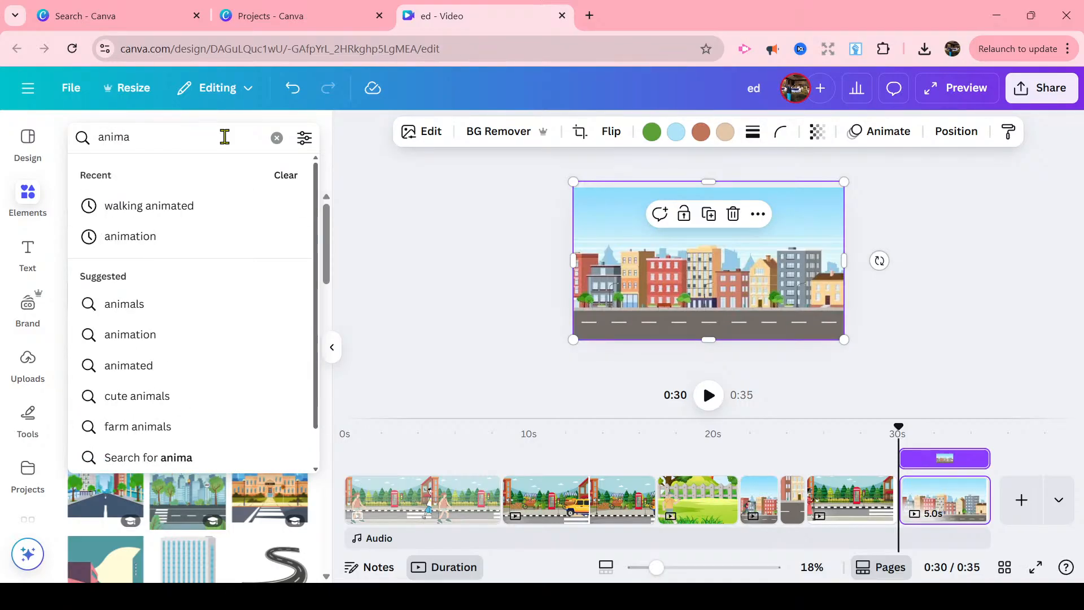
{"action": "type", "text": "ted r"}
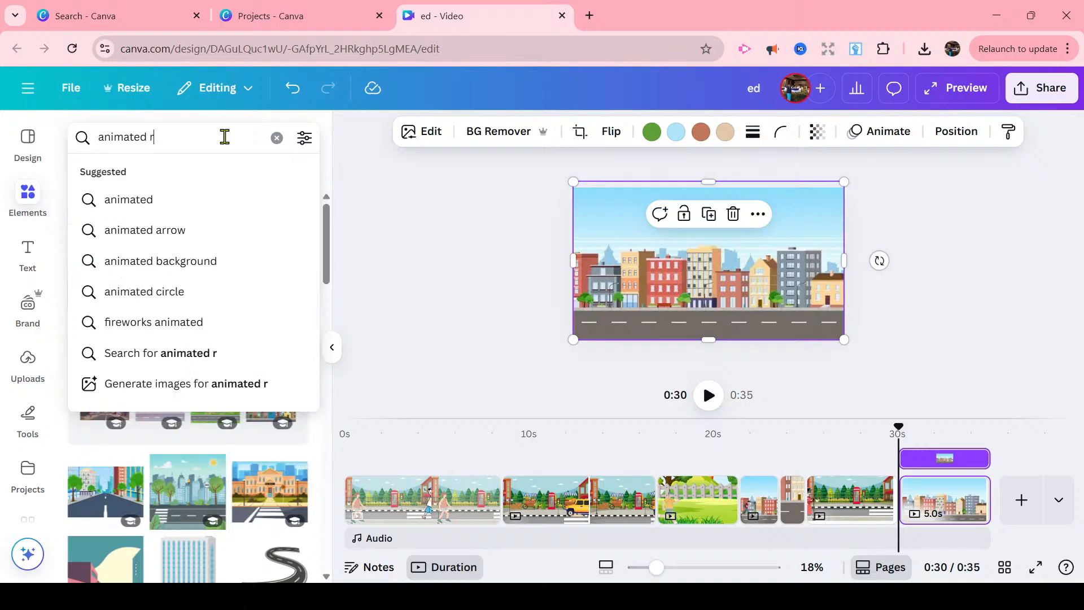
{"action": "type", "text": "unnin"}
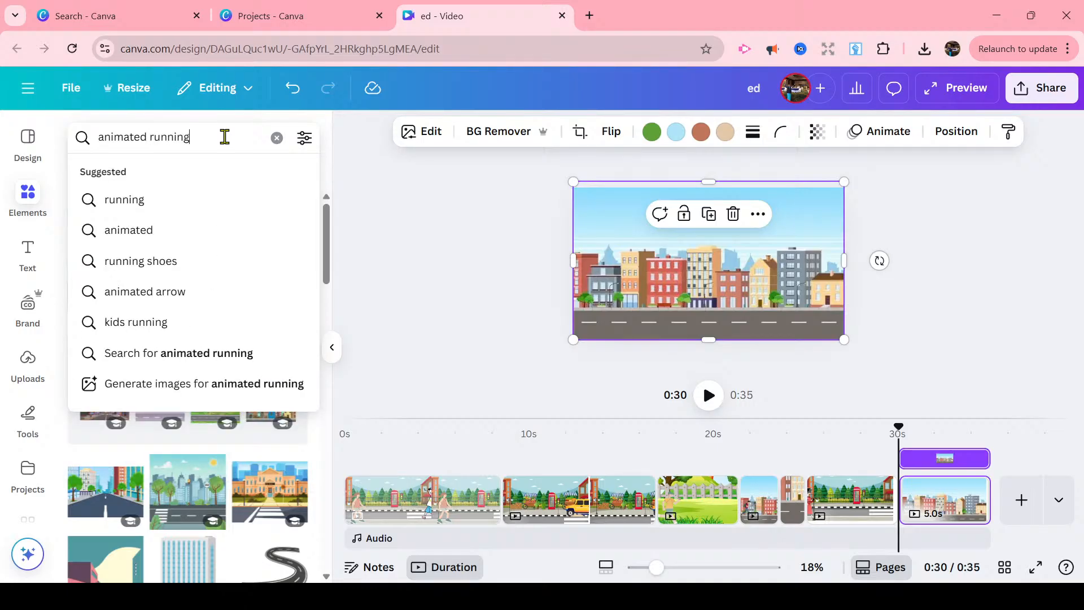
{"action": "key", "text": "Return"}
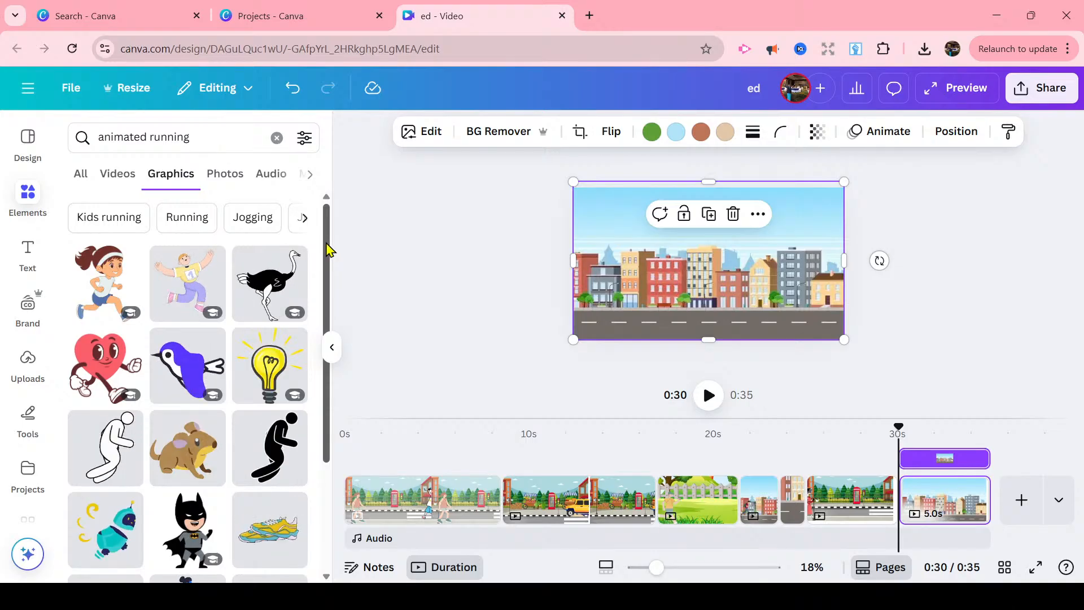
{"action": "left_click_drag", "start_coordinate": [330, 248], "coordinate": [356, 513]}
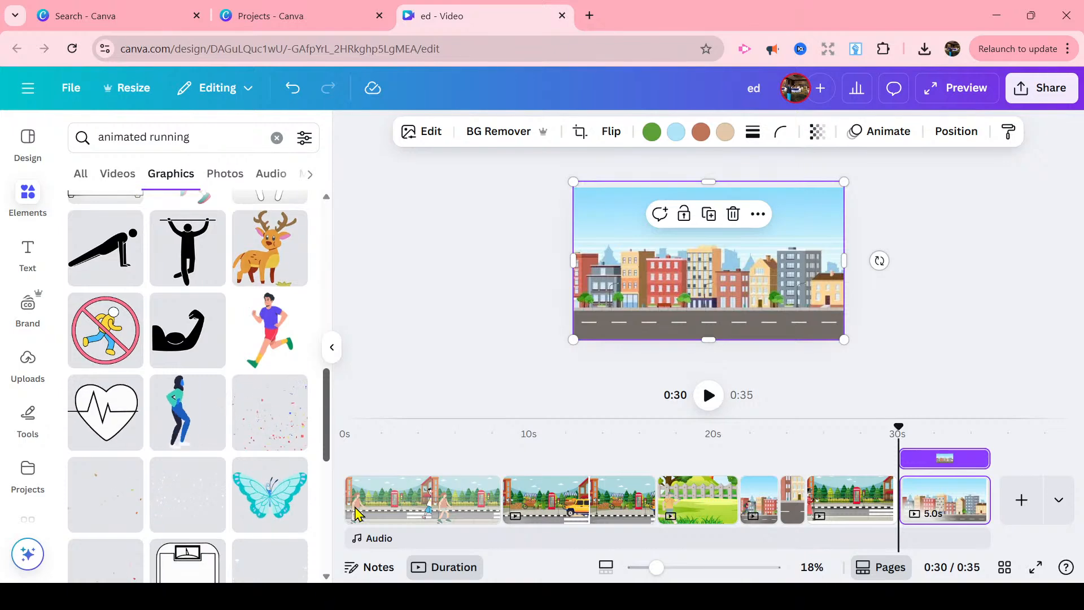
{"action": "left_click_drag", "start_coordinate": [327, 454], "coordinate": [299, 312]}
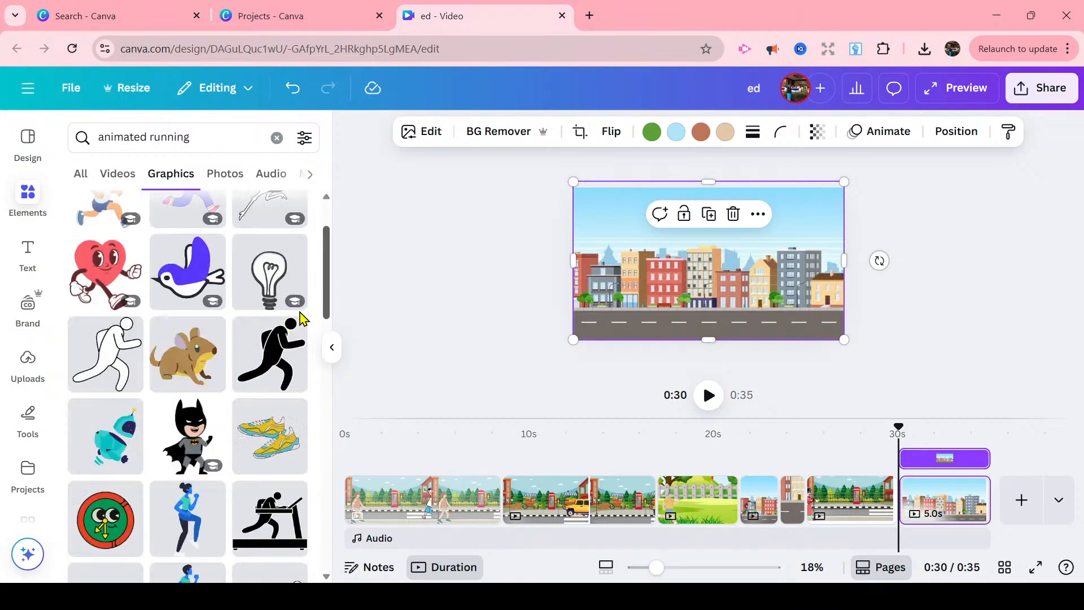
{"action": "scroll", "coordinate": [304, 299], "scroll_direction": "up", "scroll_amount": 2}
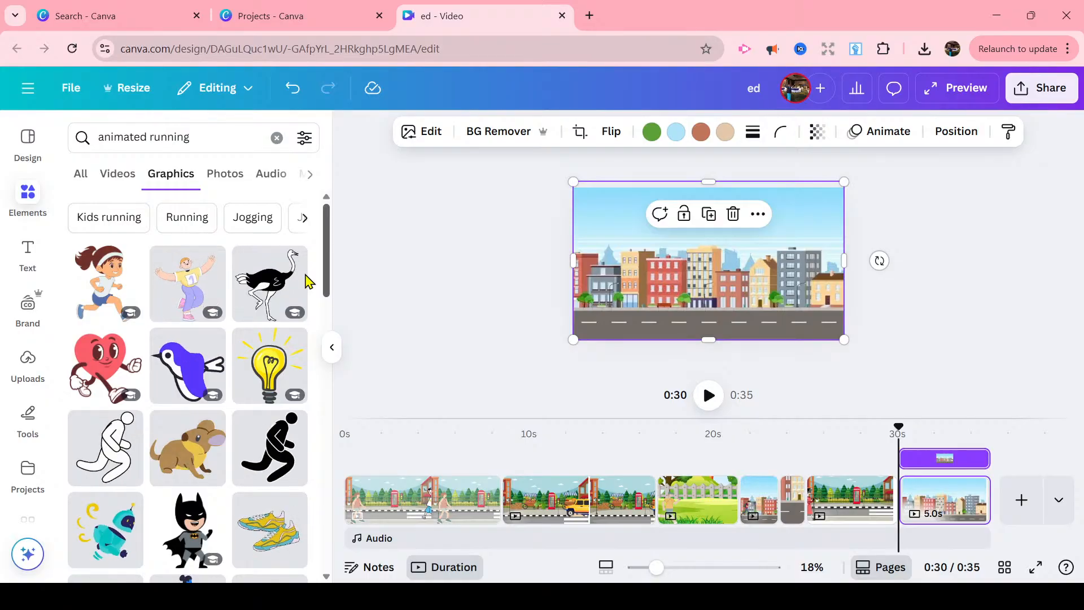
{"action": "scroll", "coordinate": [310, 290], "scroll_direction": "down", "scroll_amount": 1}
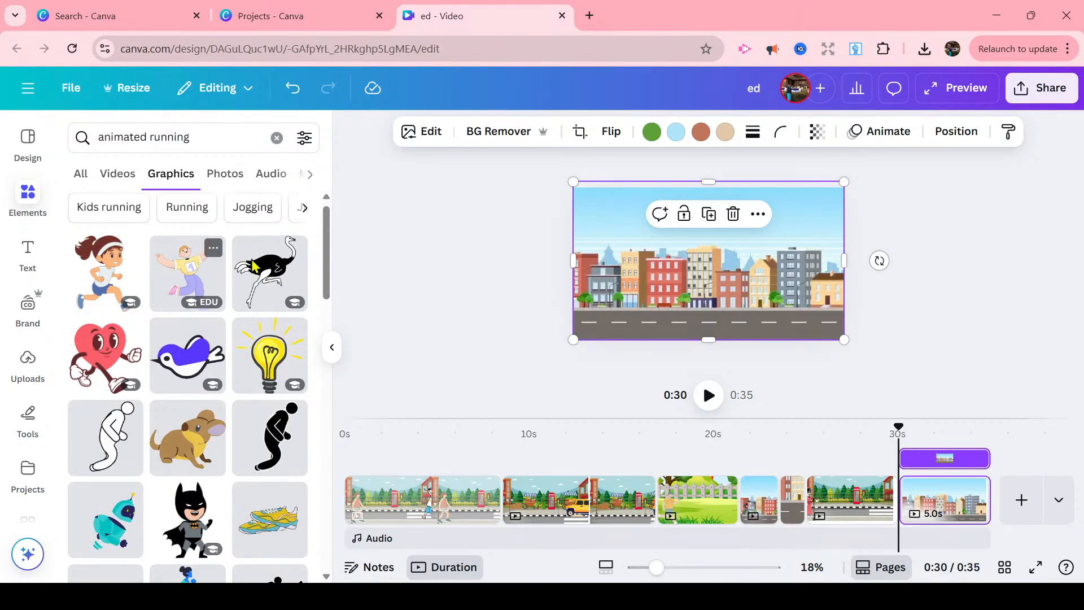
{"action": "left_click_drag", "start_coordinate": [327, 279], "coordinate": [329, 297]}
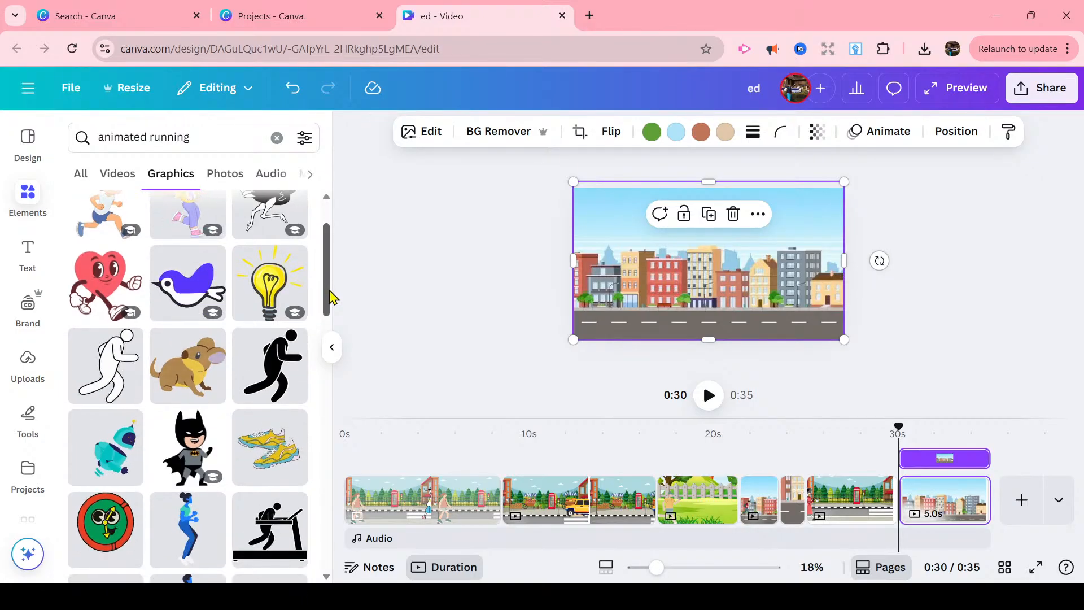
- Narrow the graphics search to "animated running girl" and look through the results
{"action": "left_click", "coordinate": [237, 129]}
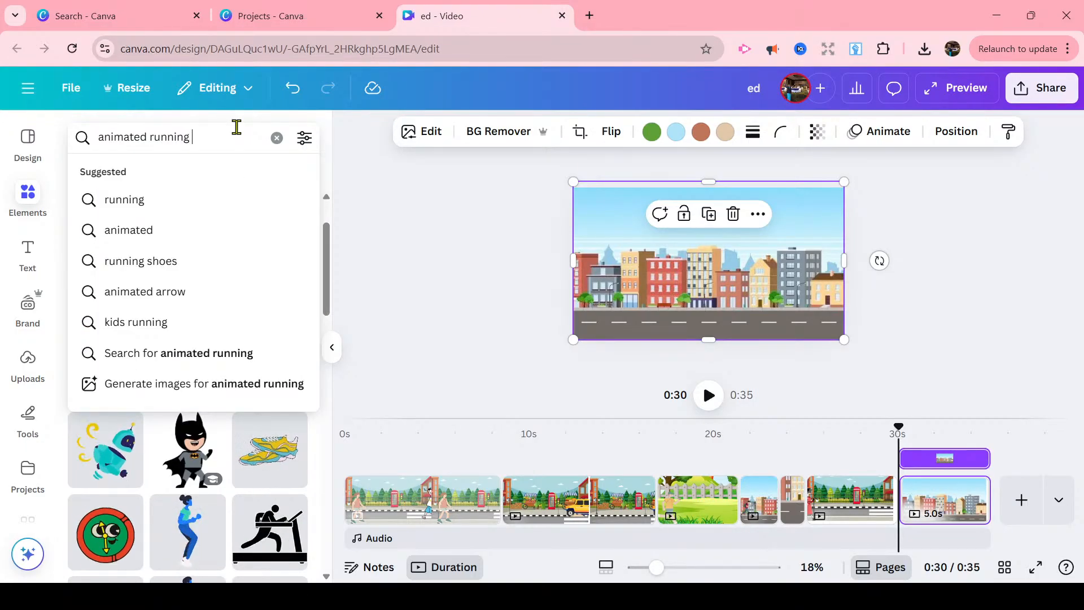
{"action": "type", "text": "girl"}
{"action": "key", "text": "Return"}
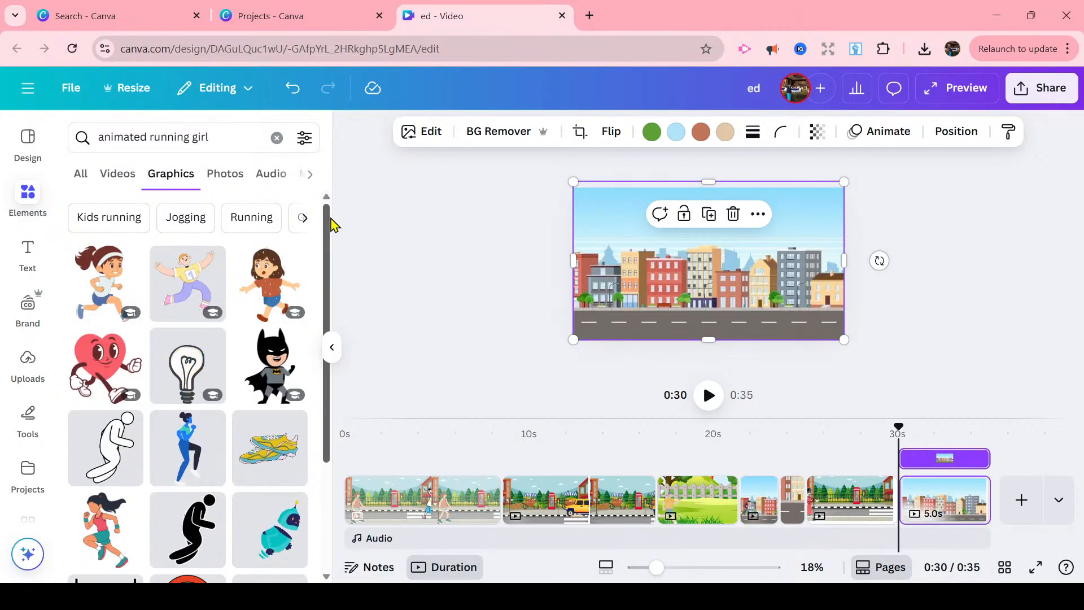
{"action": "left_click_drag", "start_coordinate": [327, 231], "coordinate": [362, 514]}
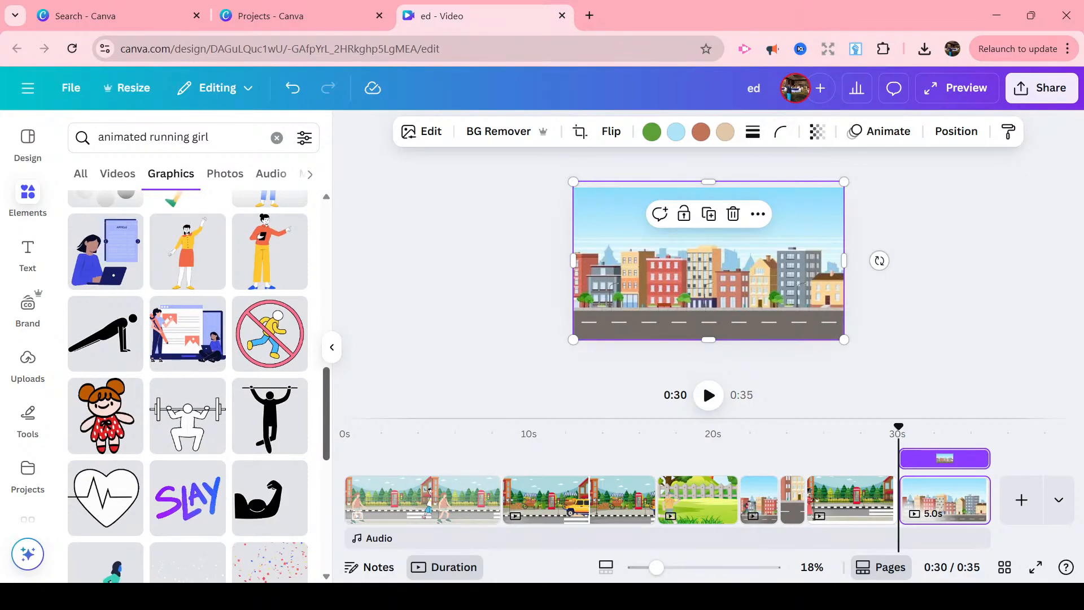
{"action": "left_click_drag", "start_coordinate": [361, 515], "coordinate": [337, 342]}
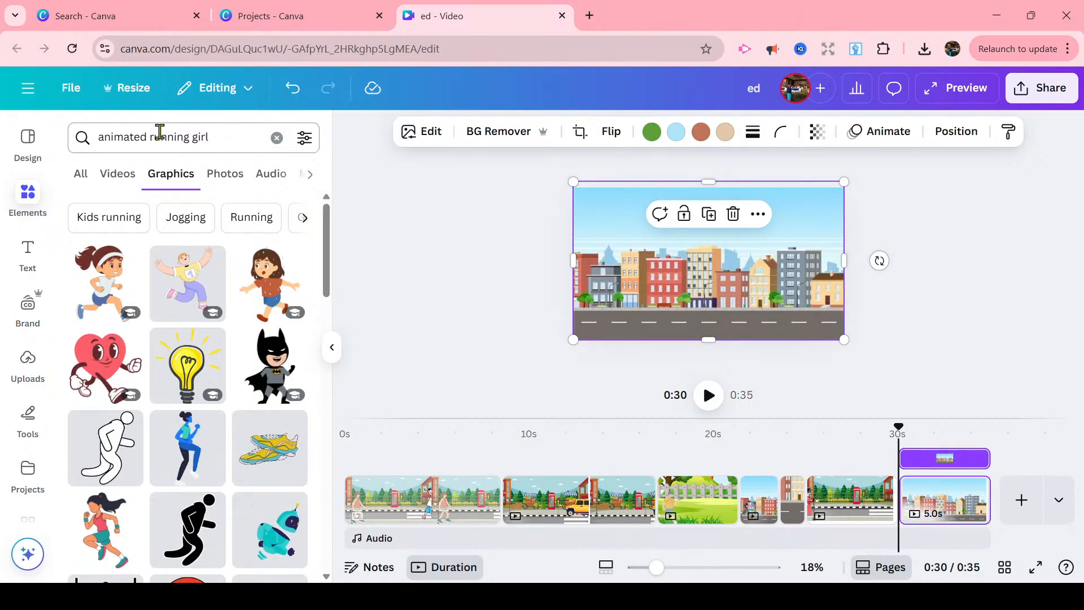
- Change the graphics search to "animated walking girl" and look through the results
{"action": "left_click_drag", "start_coordinate": [191, 139], "coordinate": [166, 138]}
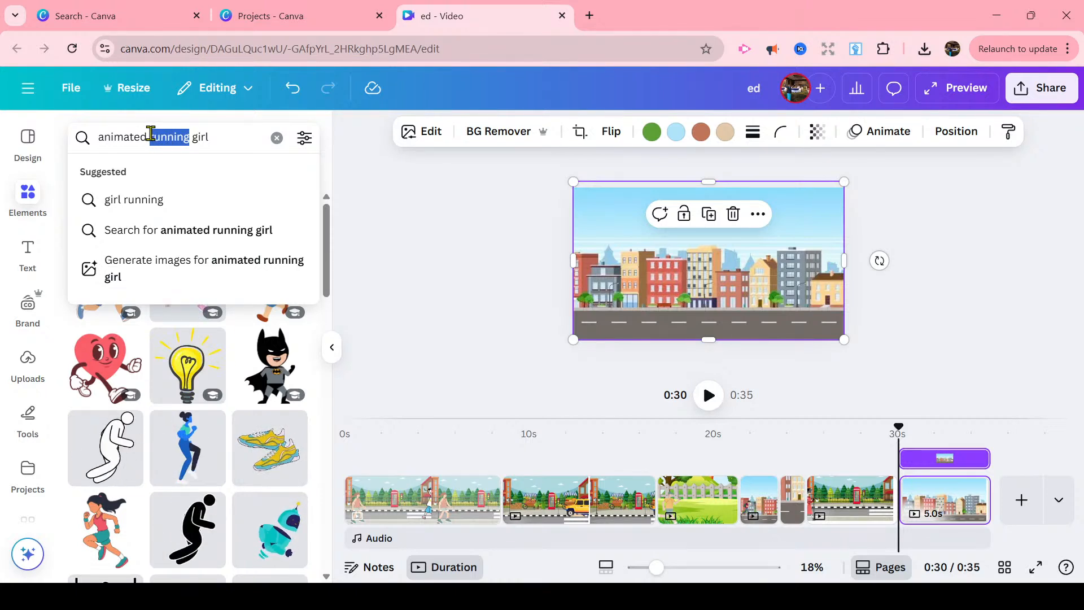
{"action": "type", "text": "walk"}
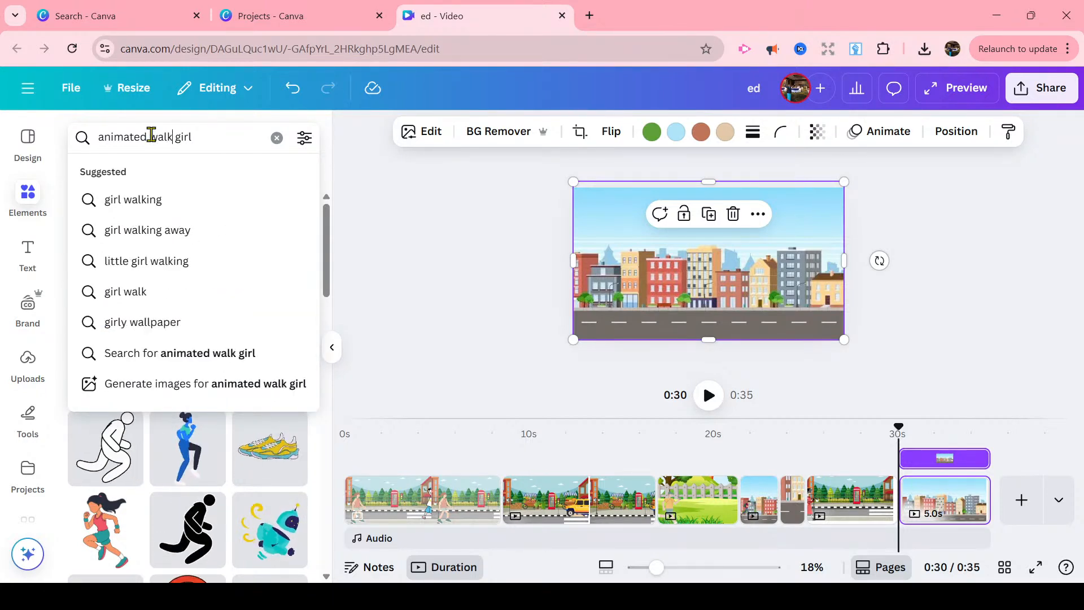
{"action": "type", "text": "ing"}
{"action": "key", "text": "Return"}
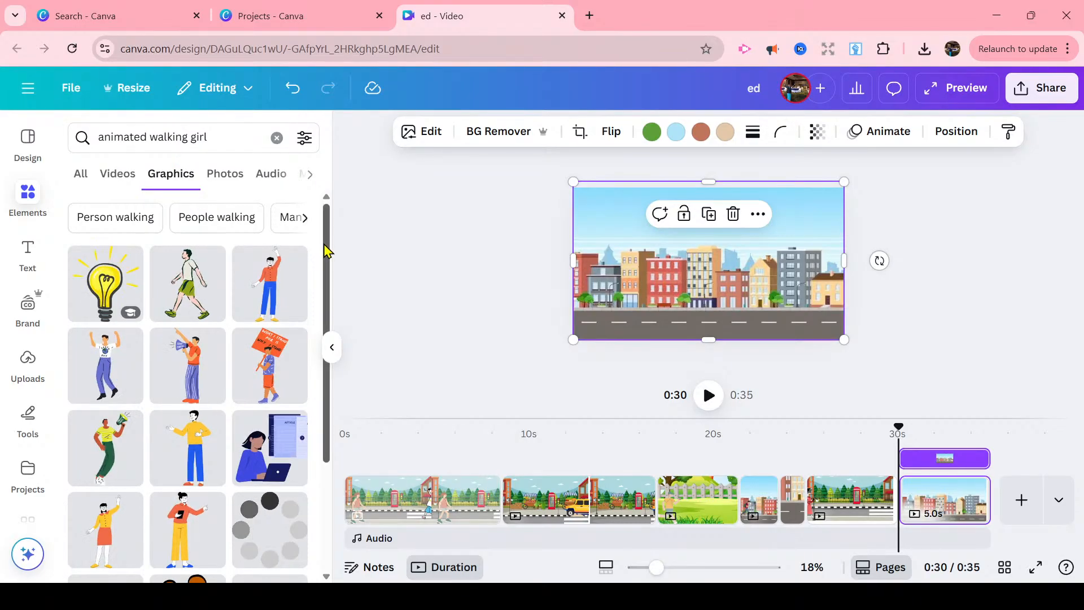
{"action": "left_click_drag", "start_coordinate": [326, 255], "coordinate": [328, 349]}
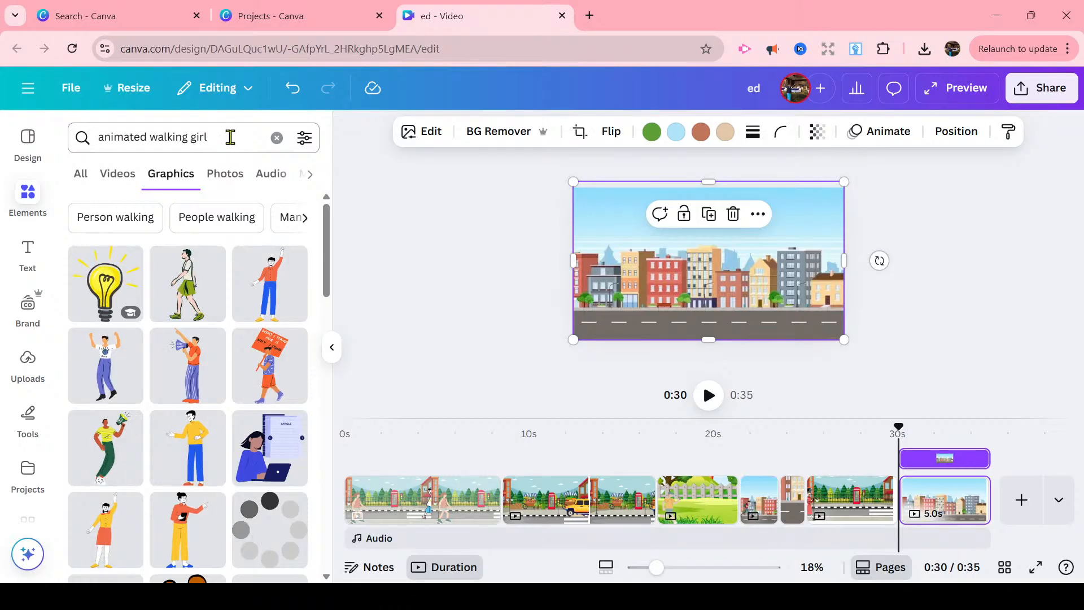
- Insert the animated walking man in green shorts and shrink him to about half the page height at the page's lower-left corner
{"action": "left_click", "coordinate": [195, 287]}
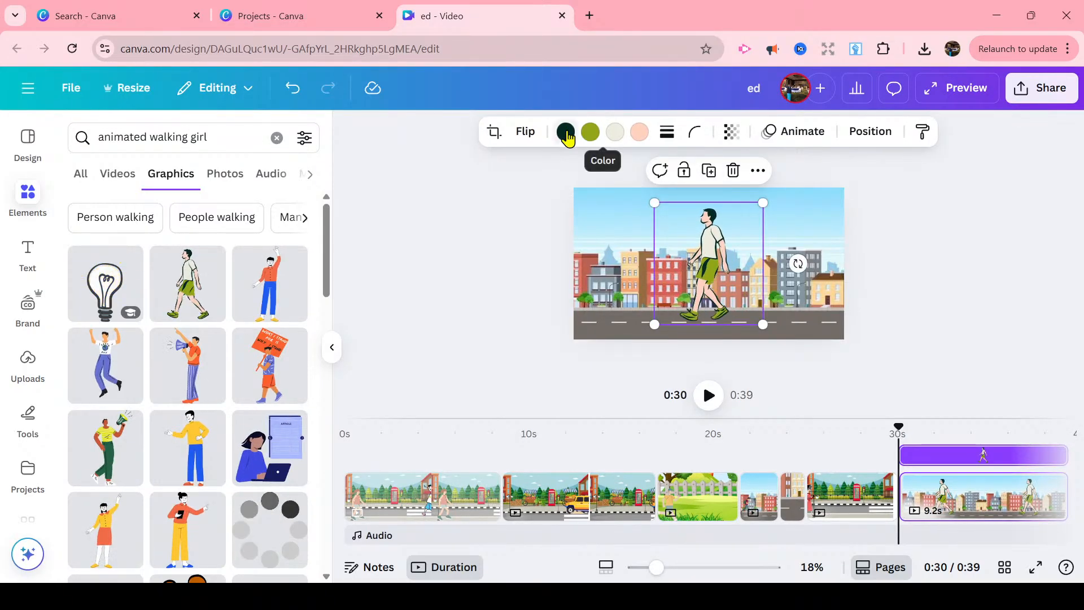
{"action": "left_click", "coordinate": [522, 144]}
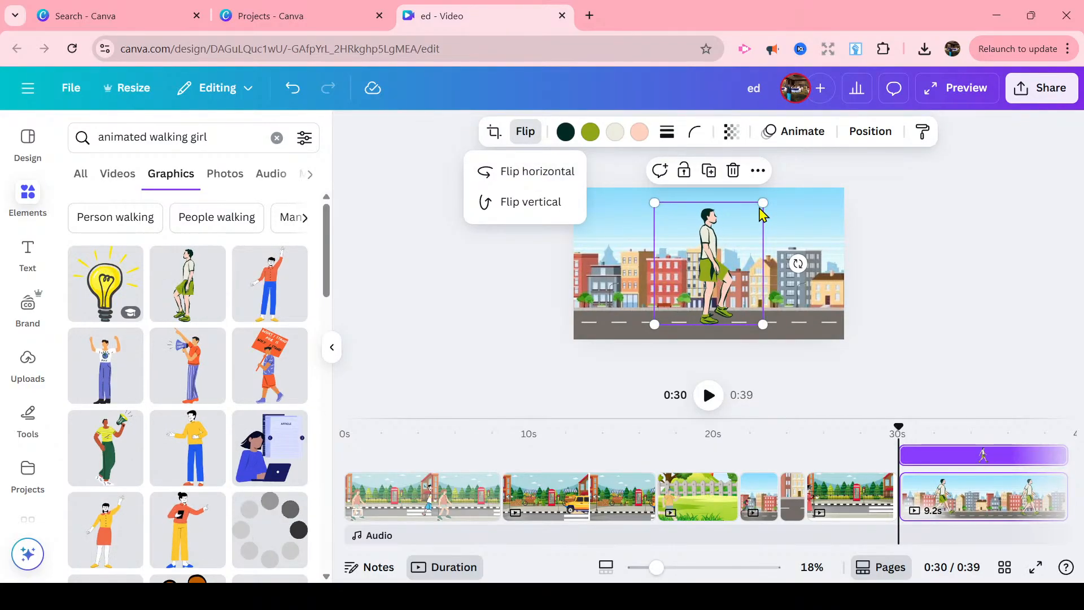
{"action": "left_click_drag", "start_coordinate": [763, 203], "coordinate": [618, 294]}
- Enlarge the city street background from its upper-right corner to about 2.5 times the page width, keeping its lower-left corner in place
{"action": "left_click", "coordinate": [719, 280]}
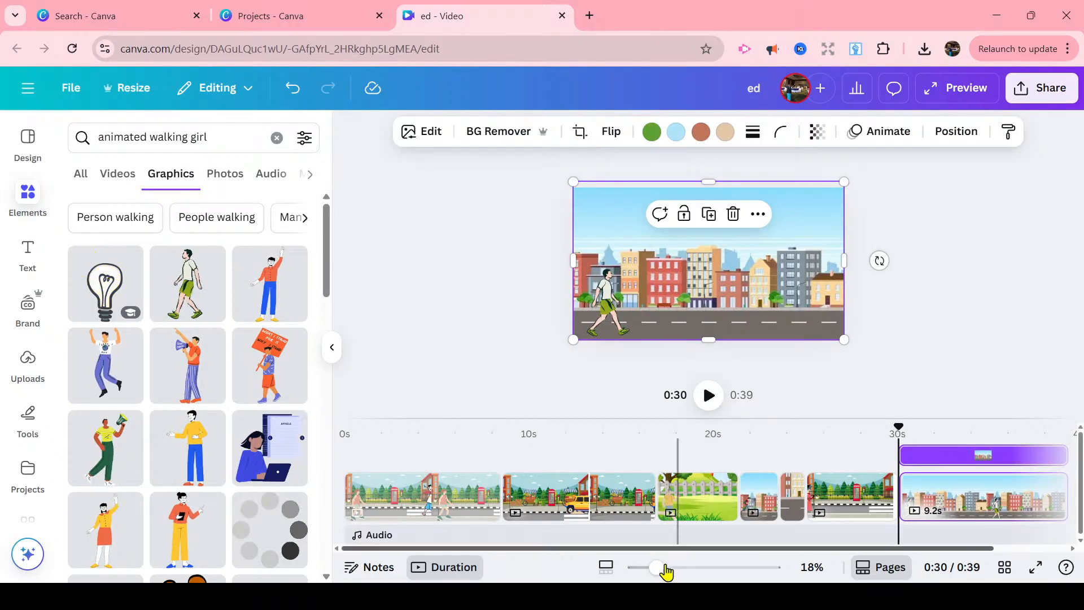
{"action": "left_click_drag", "start_coordinate": [655, 567], "coordinate": [643, 567]}
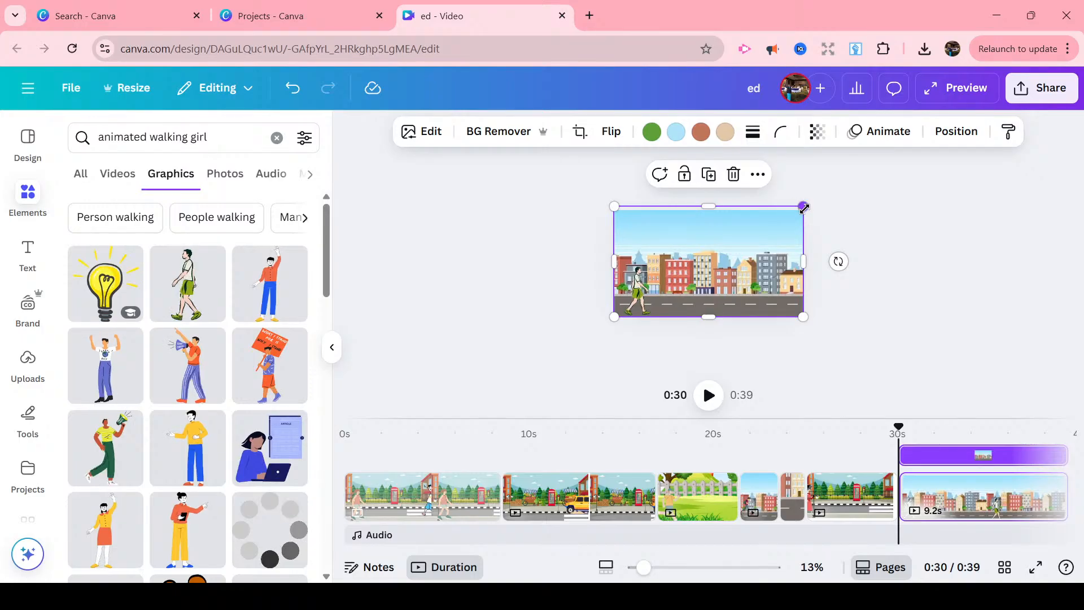
{"action": "left_click_drag", "start_coordinate": [802, 208], "coordinate": [1083, 18]}
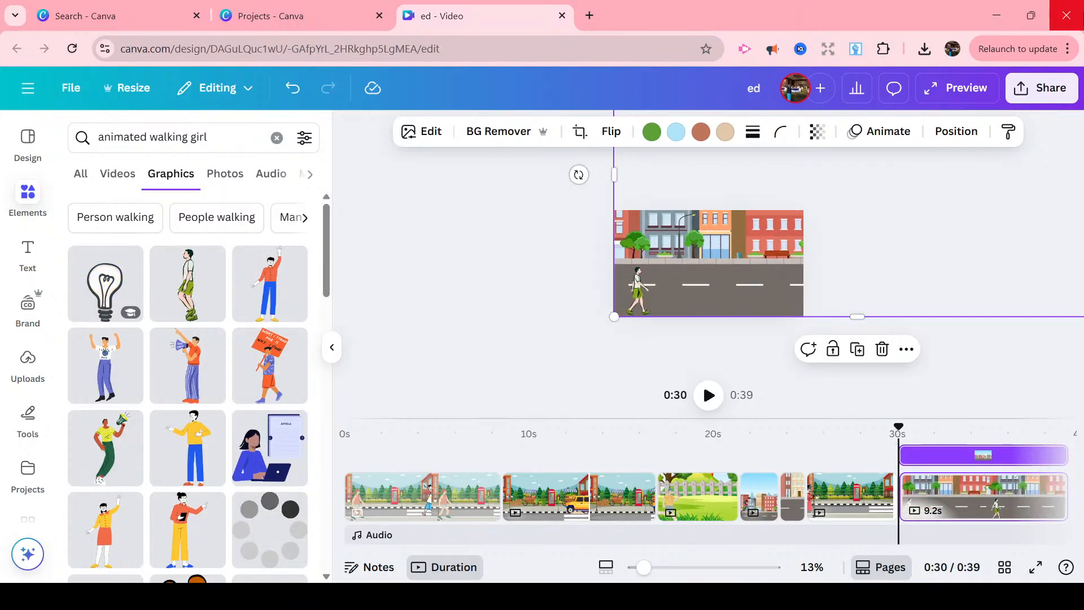
- Delete the walking man graphic from the street page
{"action": "left_click", "coordinate": [633, 293]}
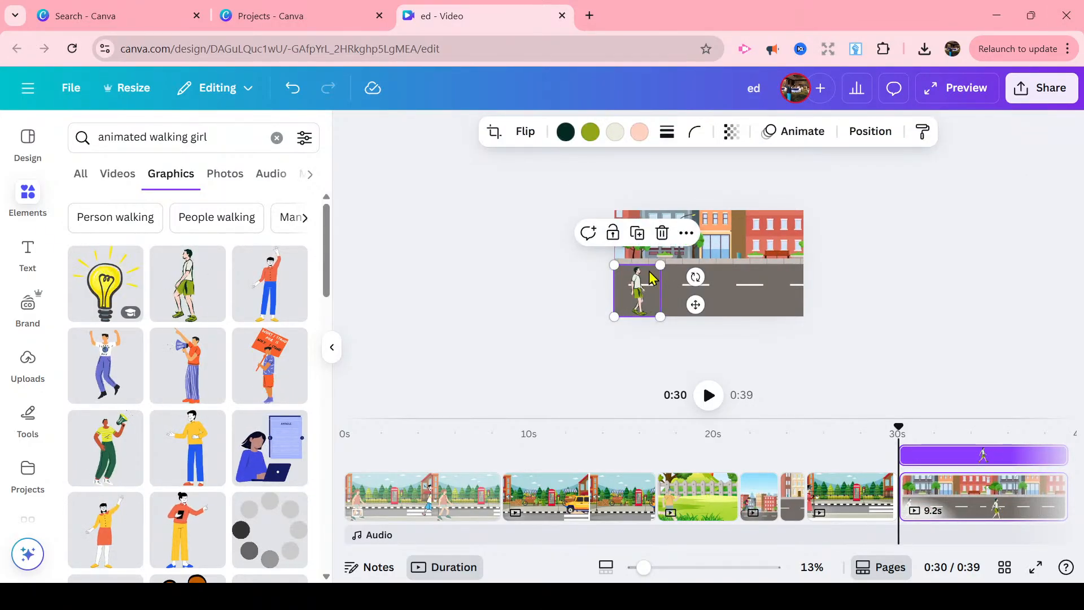
{"action": "left_click", "coordinate": [661, 232]}
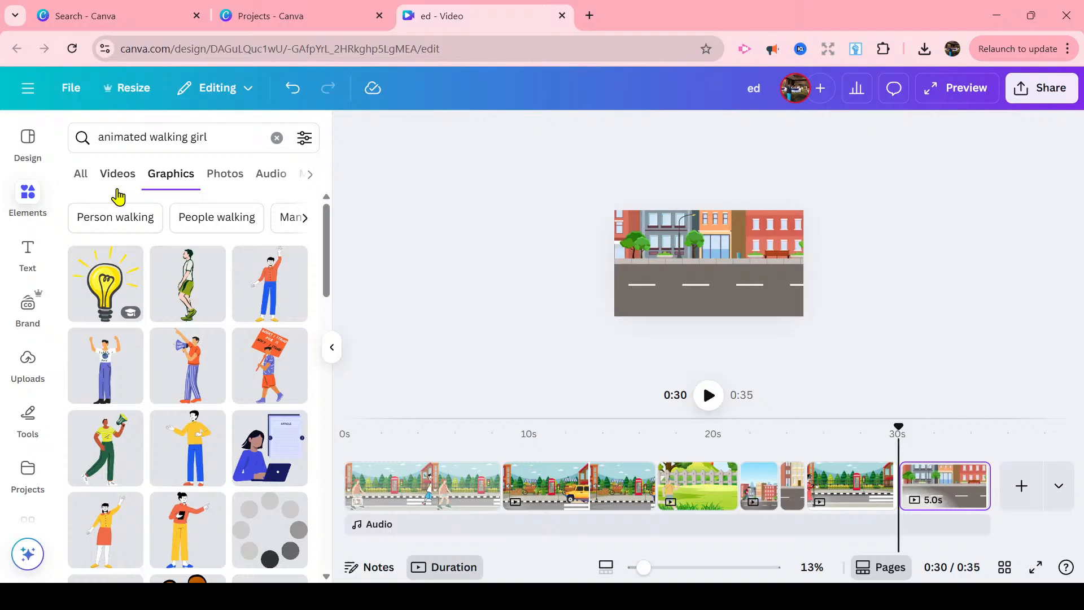
- Shorten the graphics search to "walking girl" and show its results
{"action": "left_click", "coordinate": [148, 138]}
{"action": "left_click_drag", "start_coordinate": [147, 138], "coordinate": [89, 142]}
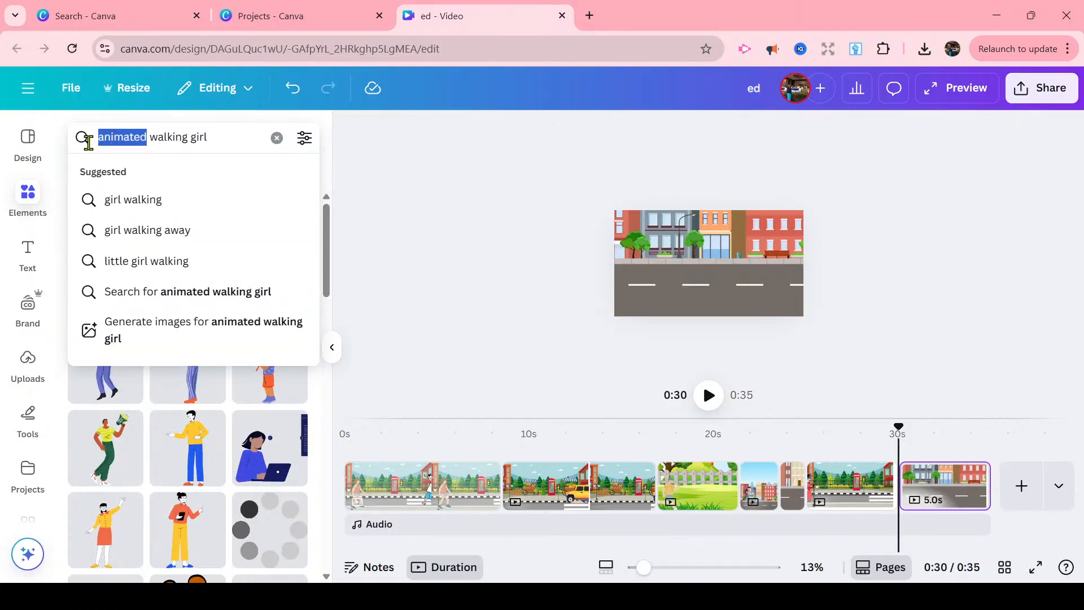
{"action": "key", "text": "BackSpace"}
{"action": "key", "text": "Return"}
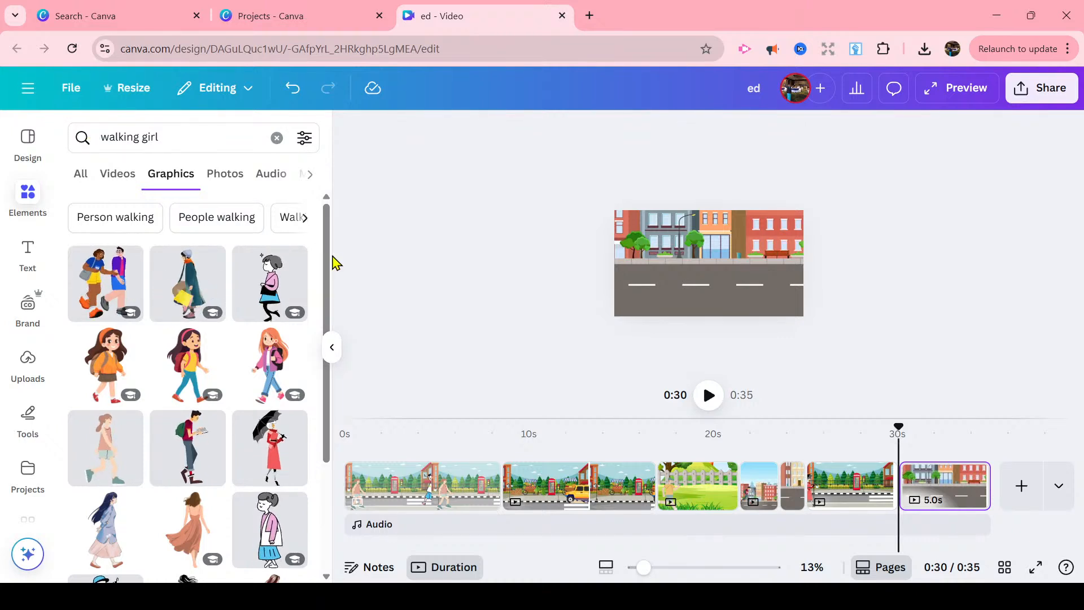
- Browse the walking girl graphics and insert the animated woman in a long green coat carrying shopping bags
{"action": "left_click_drag", "start_coordinate": [327, 265], "coordinate": [345, 434]}
{"action": "scroll", "coordinate": [345, 432], "scroll_direction": "down", "scroll_amount": 5}
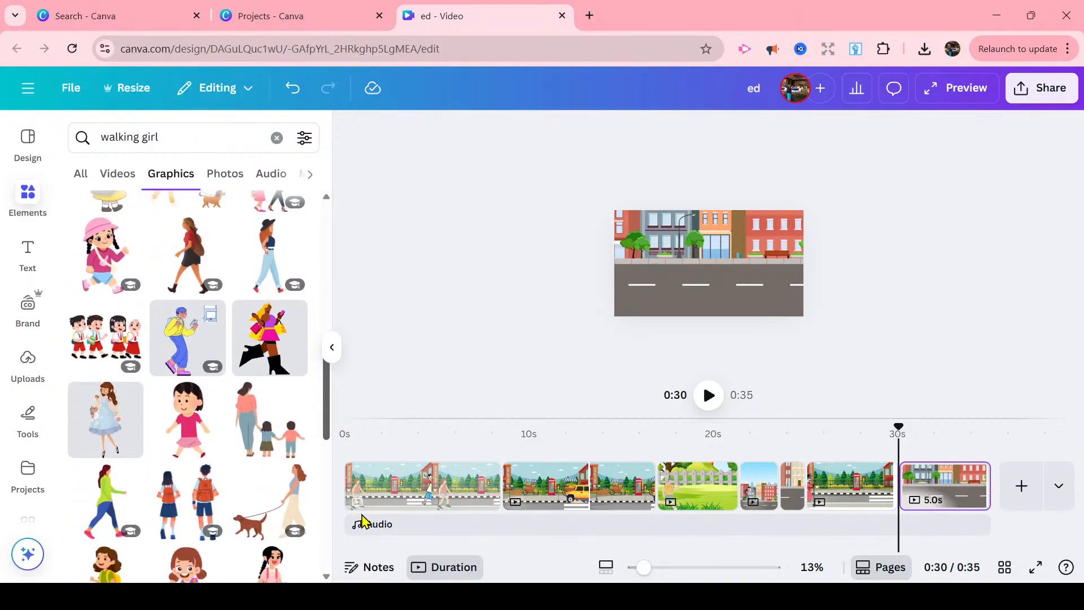
{"action": "scroll", "coordinate": [314, 329], "scroll_direction": "up", "scroll_amount": 5}
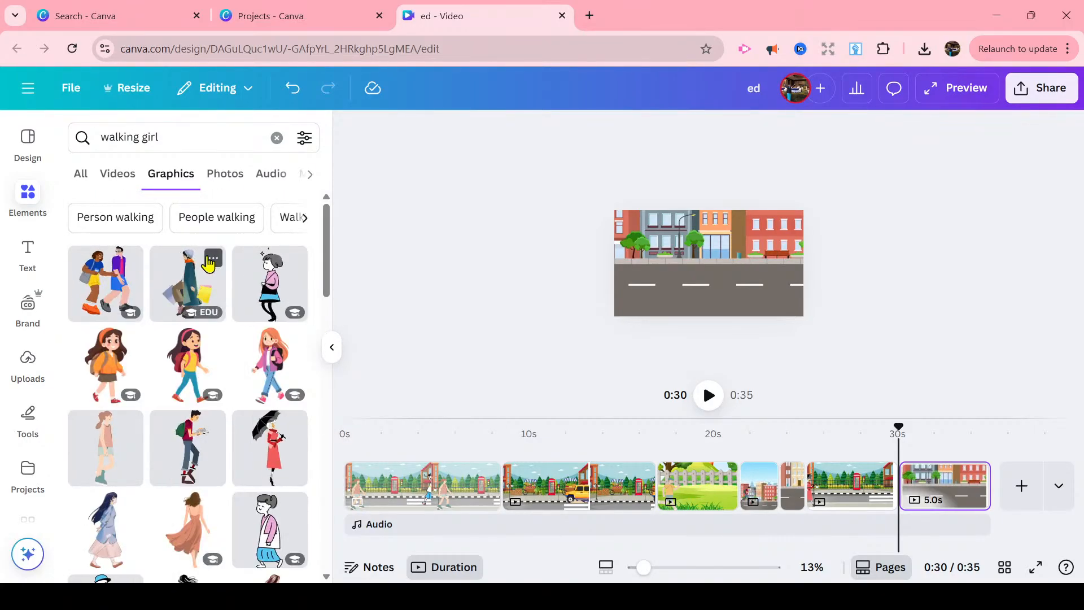
{"action": "left_click", "coordinate": [208, 262]}
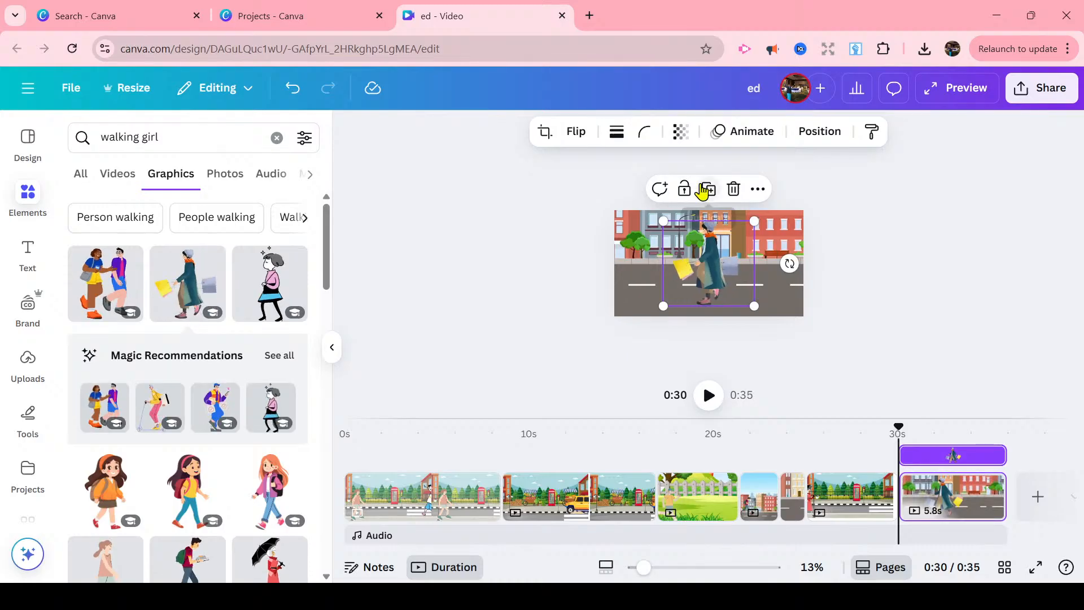
- Flip the walking woman horizontally and place her at the page's lower-left corner at about four-fifths of the page height
{"action": "left_click", "coordinate": [576, 135]}
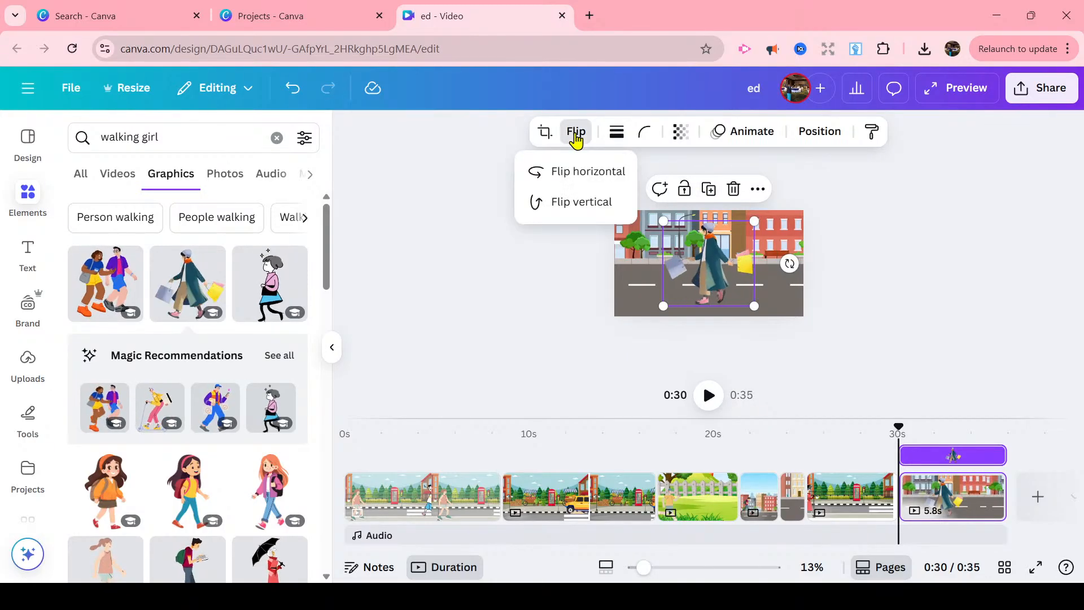
{"action": "left_click", "coordinate": [588, 173]}
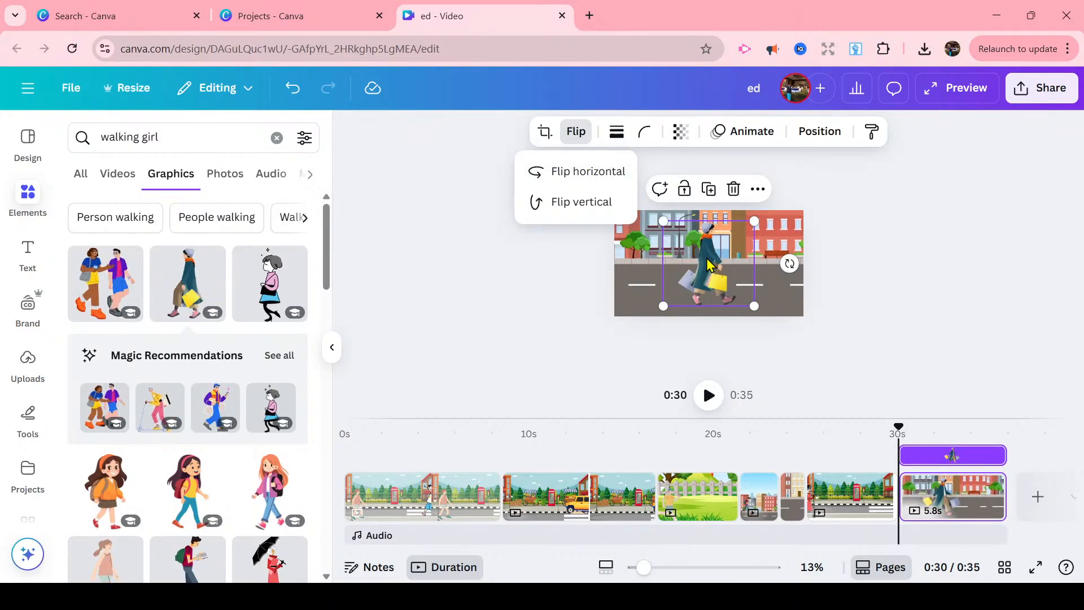
{"action": "left_click_drag", "start_coordinate": [754, 221], "coordinate": [643, 279]}
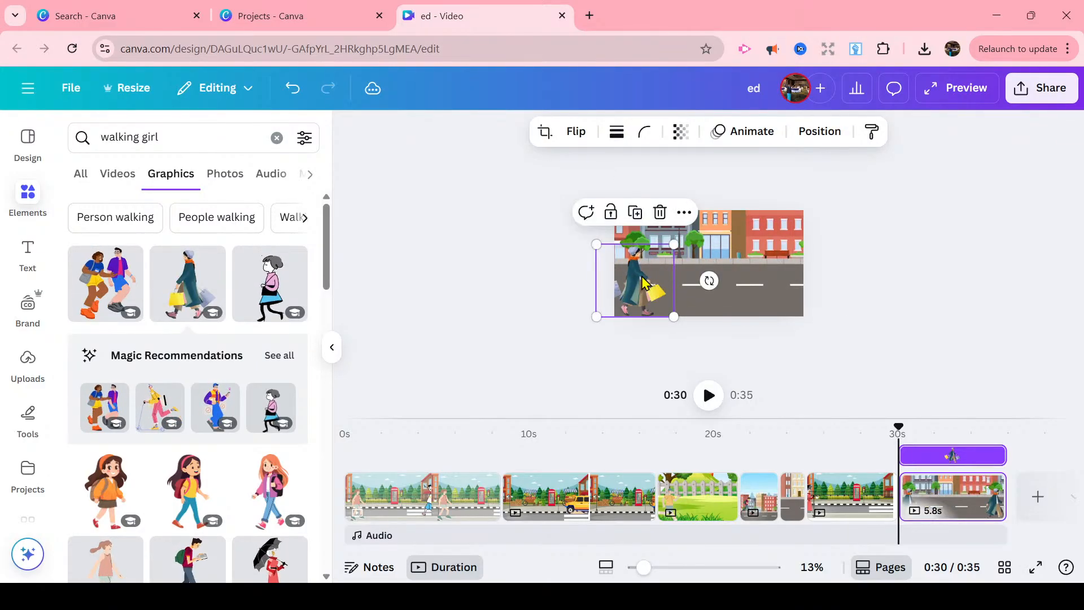
{"action": "mouse_move", "coordinate": [673, 244]}
{"action": "left_mouse_down"}
{"action": "mouse_move", "coordinate": [703, 217]}
{"action": "mouse_move", "coordinate": [686, 232]}
{"action": "left_mouse_up"}
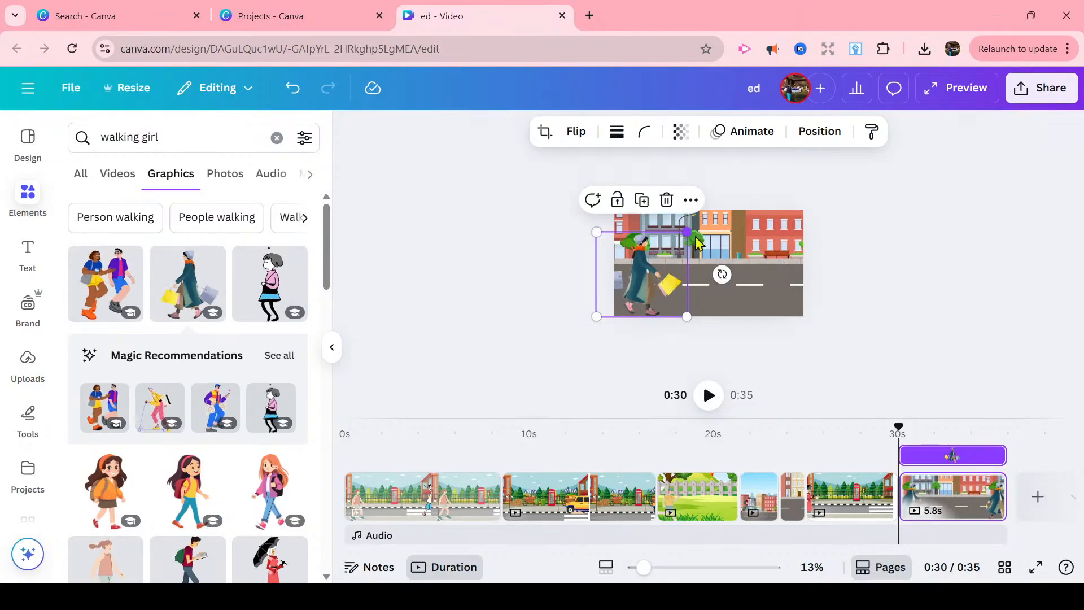
- Create a custom animation path on the city street background that slides it leftwards behind the walking woman
{"action": "left_click", "coordinate": [767, 238]}
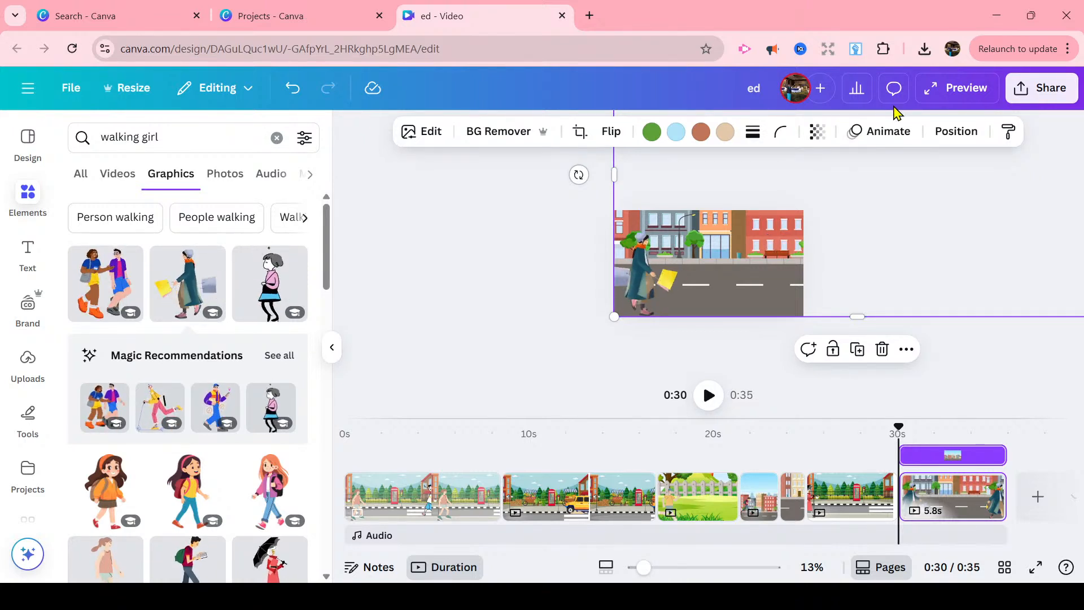
{"action": "left_click", "coordinate": [888, 136]}
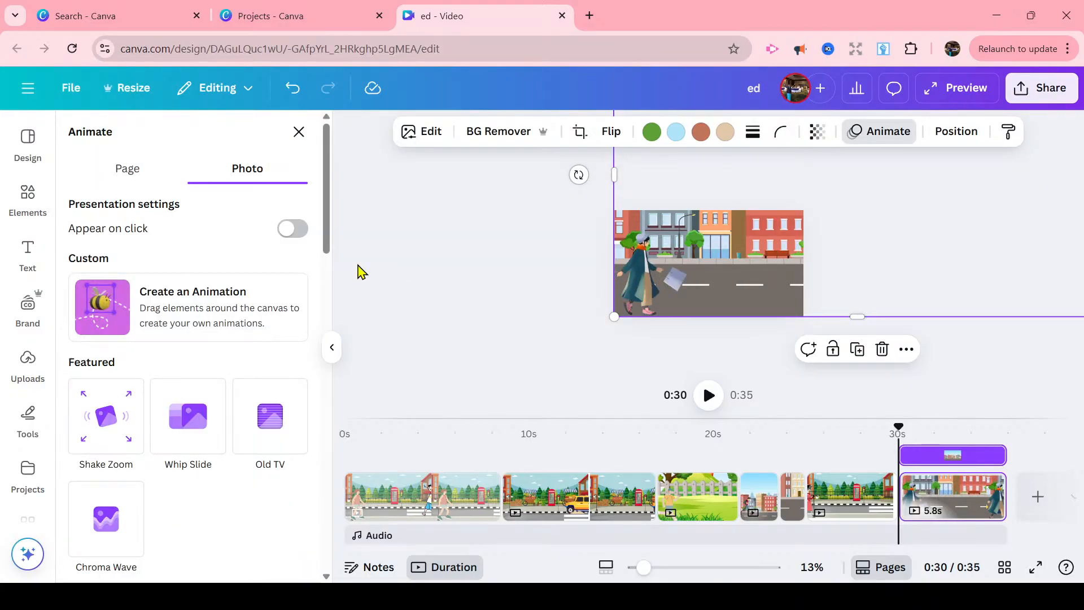
{"action": "left_click", "coordinate": [191, 307]}
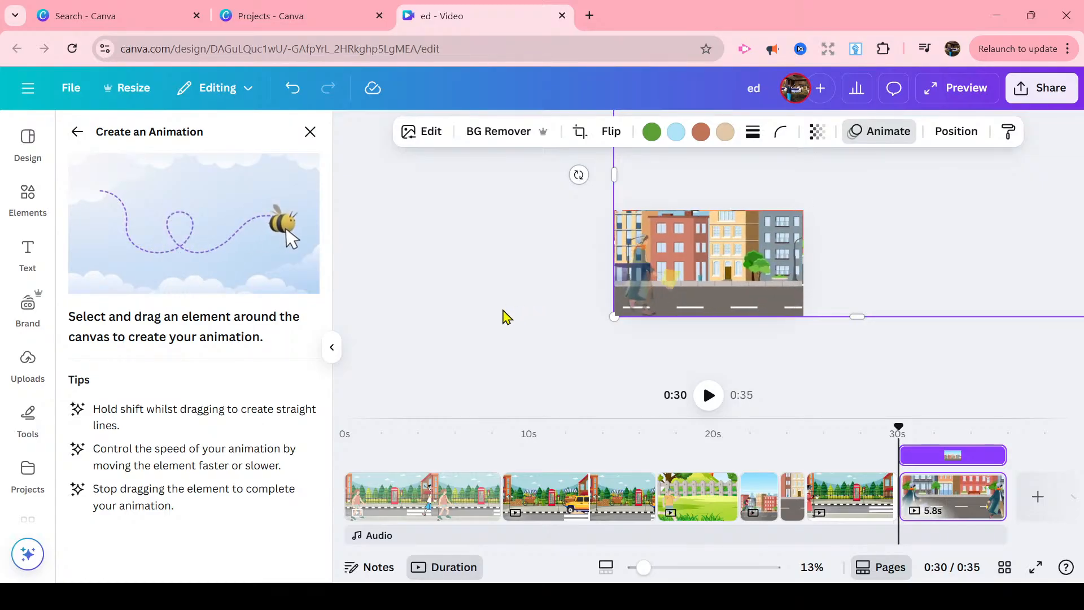
{"action": "left_click_drag", "start_coordinate": [502, 310], "coordinate": [503, 310]}
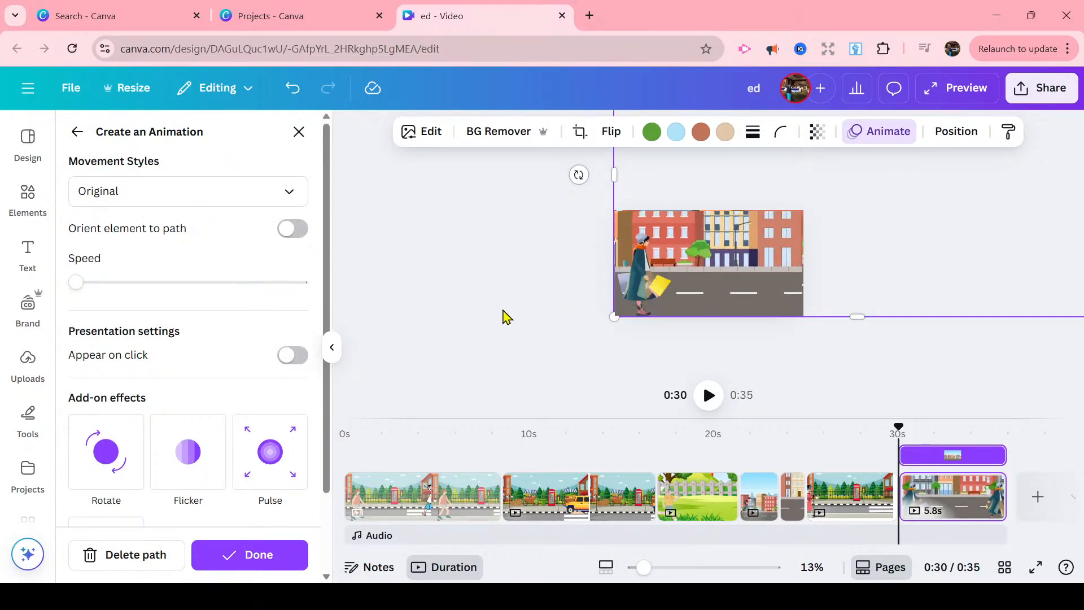
- Set the background animation's movement style to Steady, raise its speed slightly, and finish the animation
{"action": "left_click", "coordinate": [295, 197]}
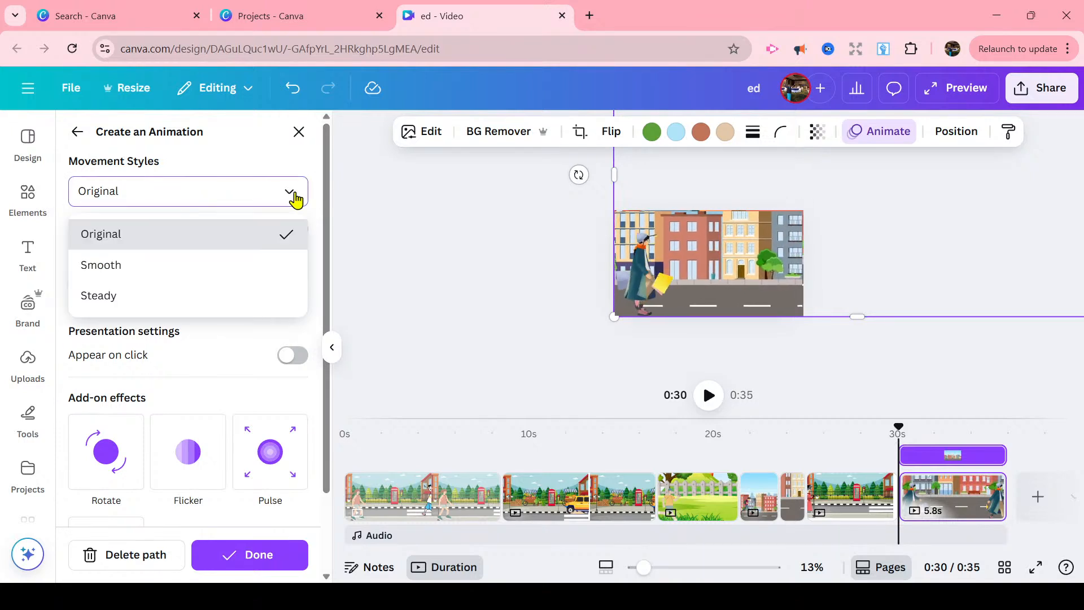
{"action": "left_click", "coordinate": [255, 303]}
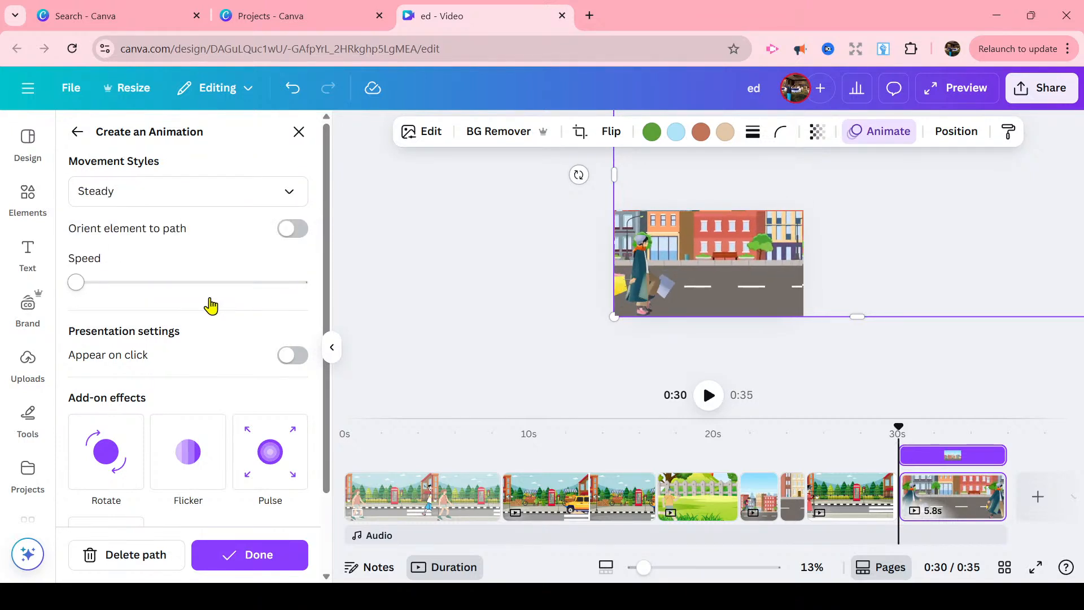
{"action": "left_click_drag", "start_coordinate": [79, 287], "coordinate": [89, 287]}
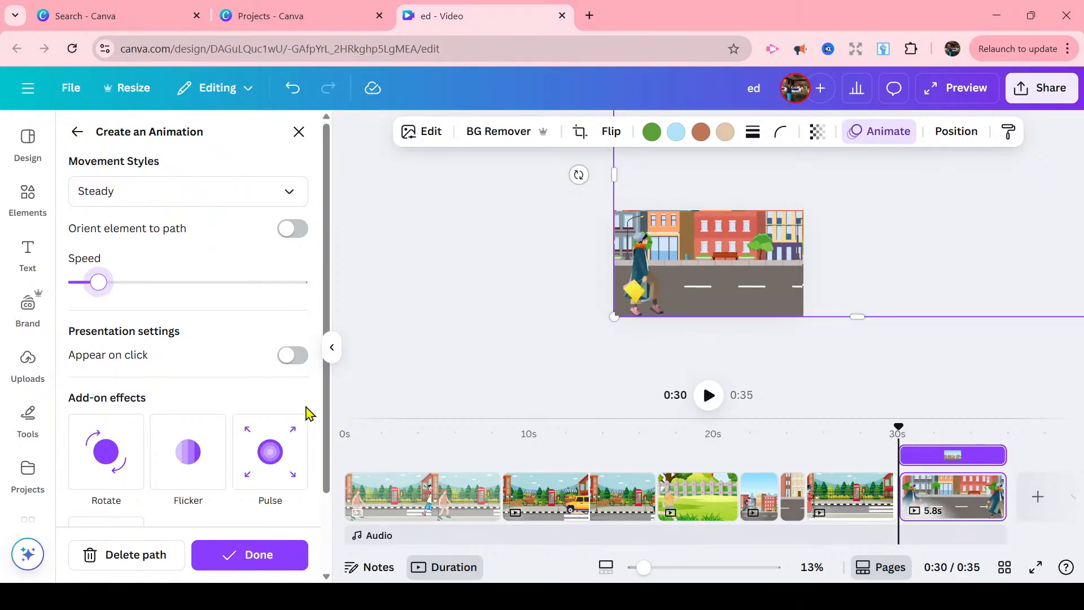
{"action": "left_click", "coordinate": [257, 555]}
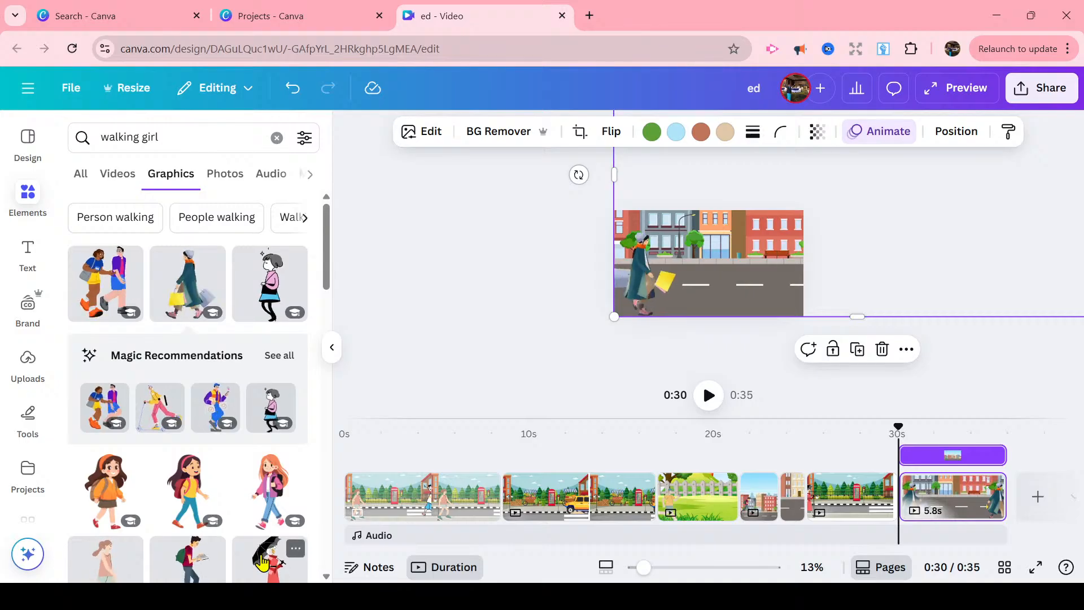
- Play the city street page in the editor, then replay it from about 29 seconds on the timeline
{"action": "left_click", "coordinate": [709, 395]}
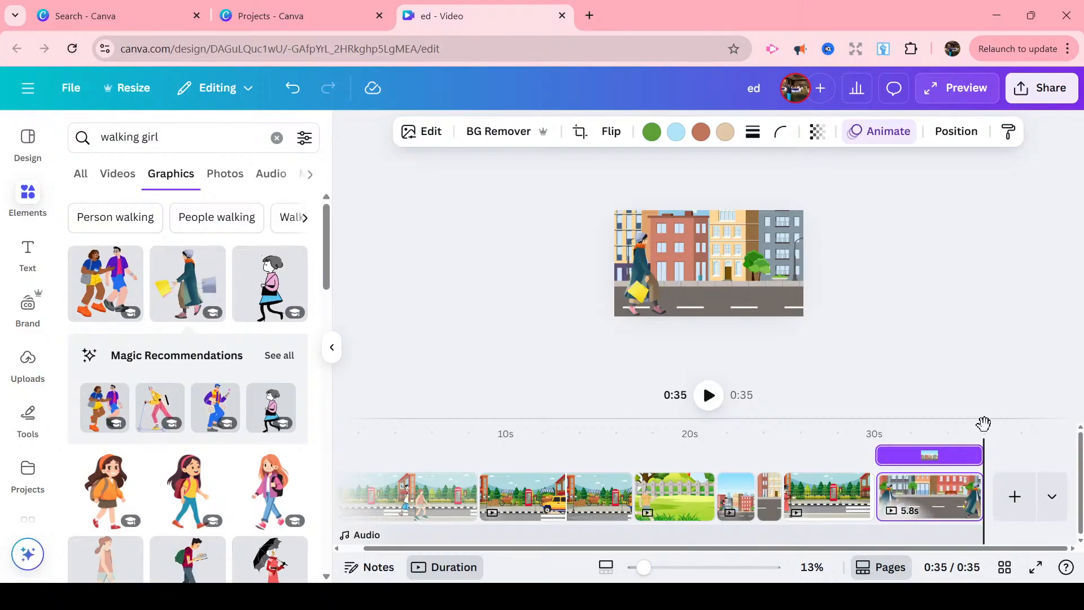
{"action": "left_click_drag", "start_coordinate": [983, 424], "coordinate": [860, 455]}
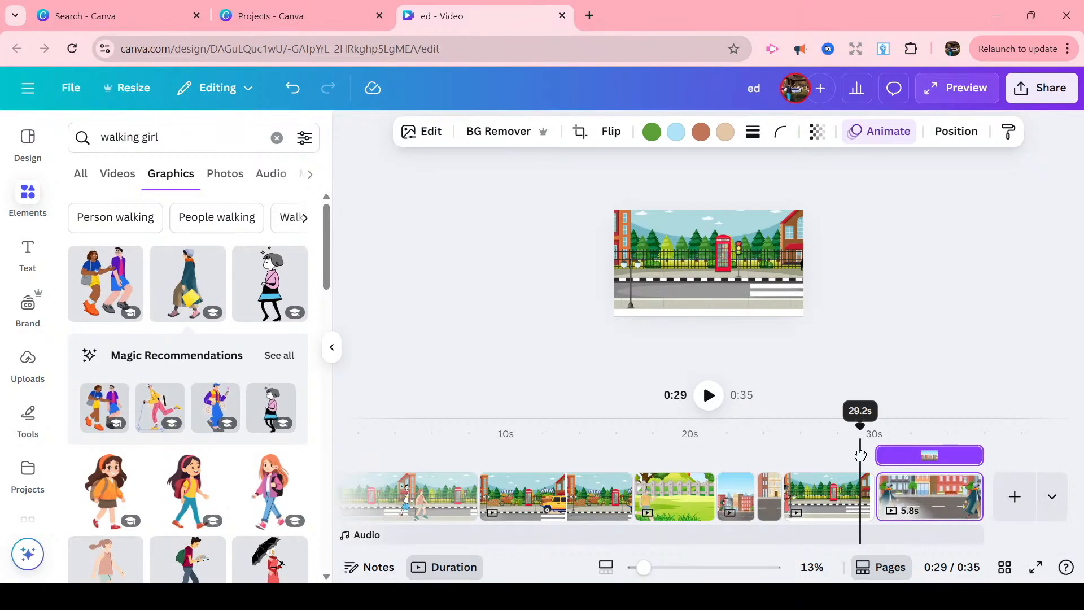
{"action": "left_click", "coordinate": [861, 455]}
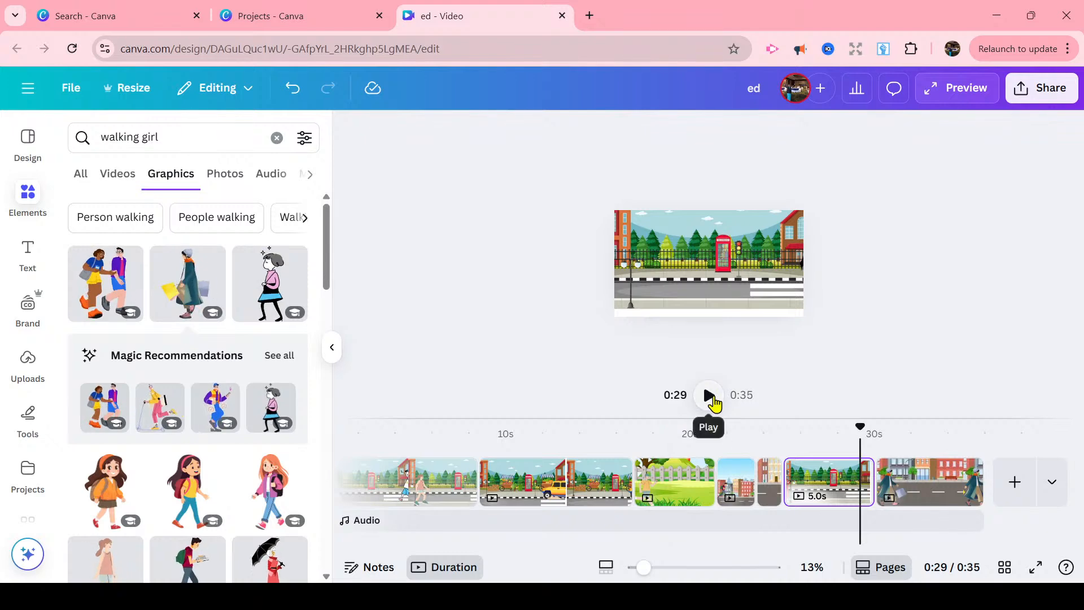
{"action": "left_click", "coordinate": [710, 396]}
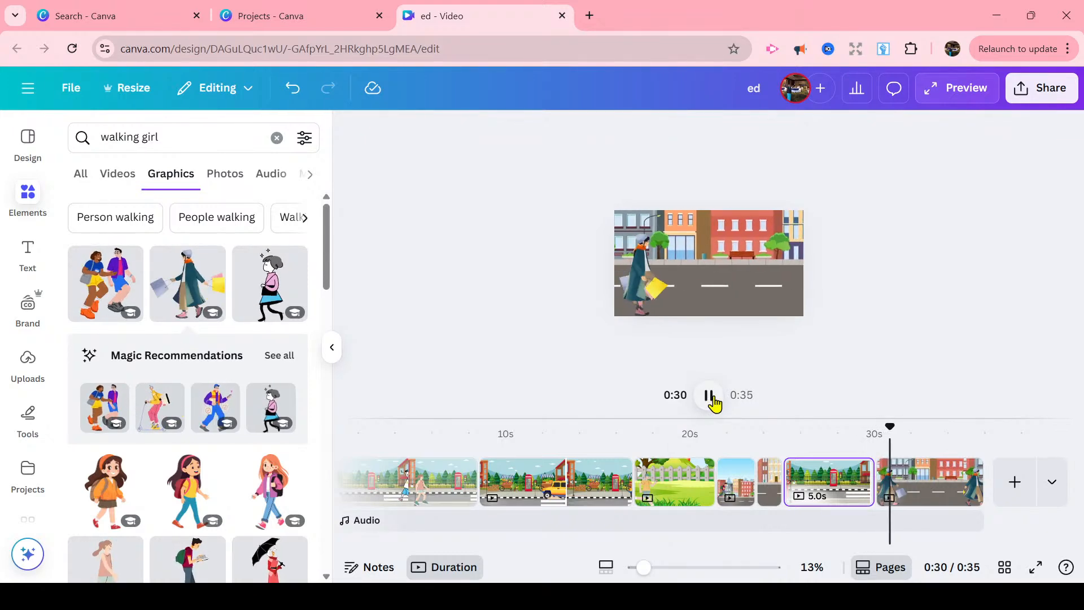
{"action": "left_click", "coordinate": [710, 396]}
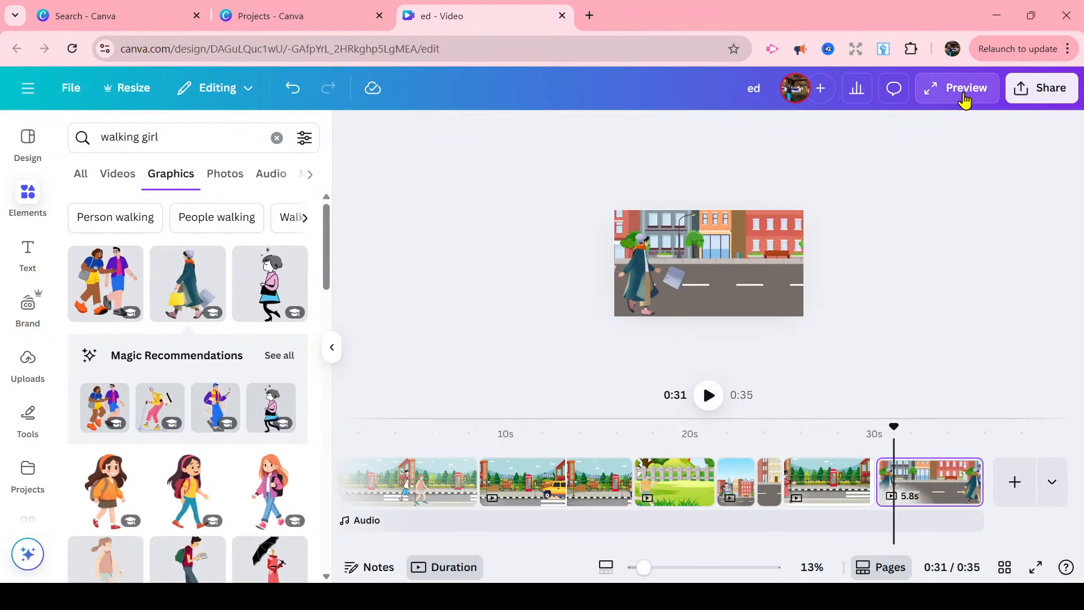
- Watch the street scene in the full video preview from about 29.5 seconds, then close the preview
{"action": "left_click", "coordinate": [964, 91]}
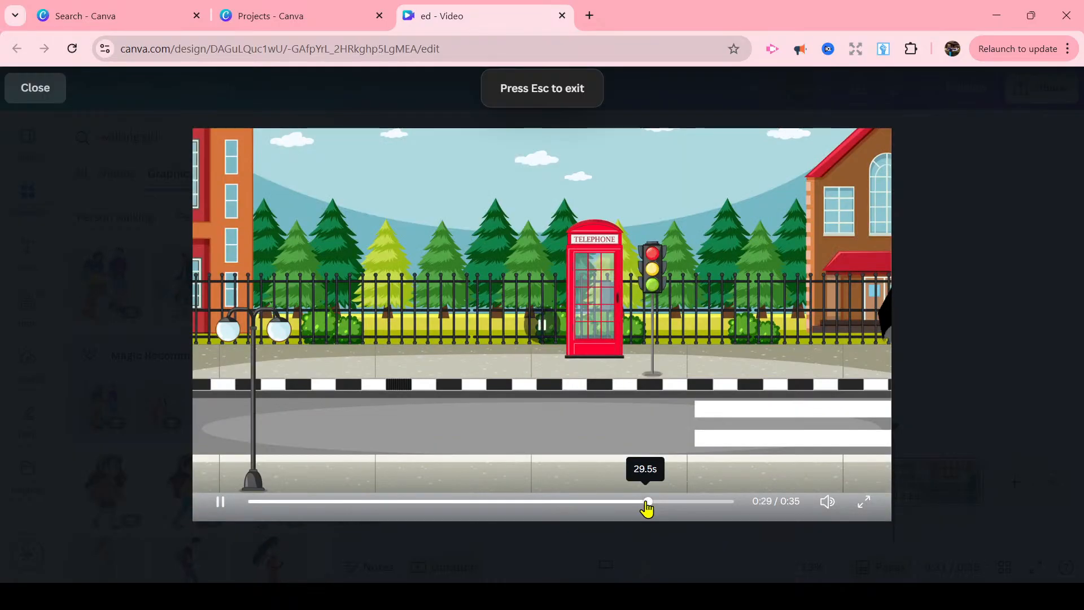
{"action": "left_click", "coordinate": [645, 502]}
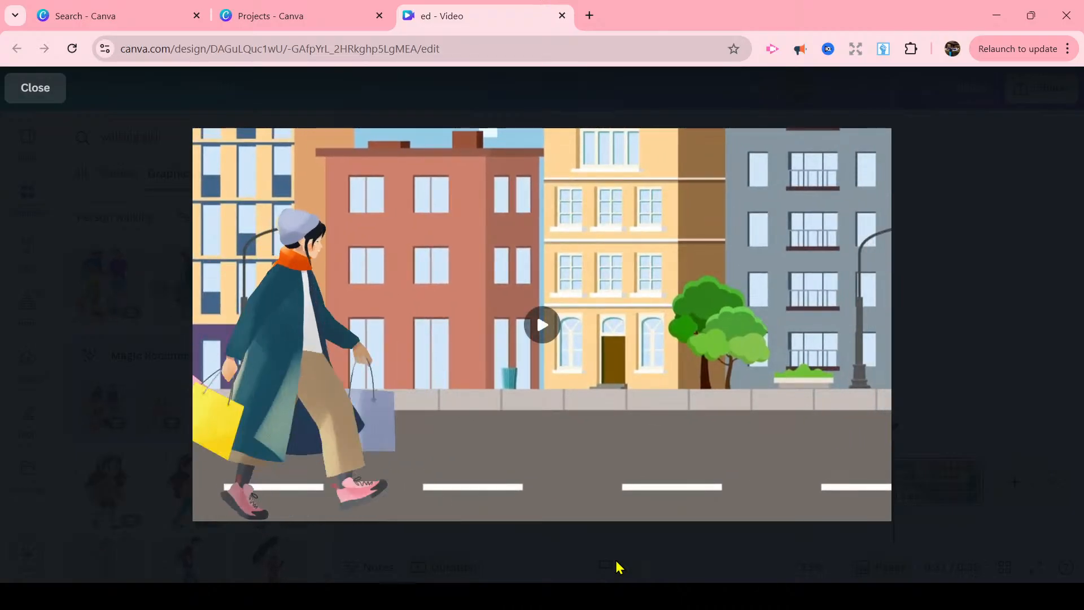
{"action": "left_click", "coordinate": [48, 99]}
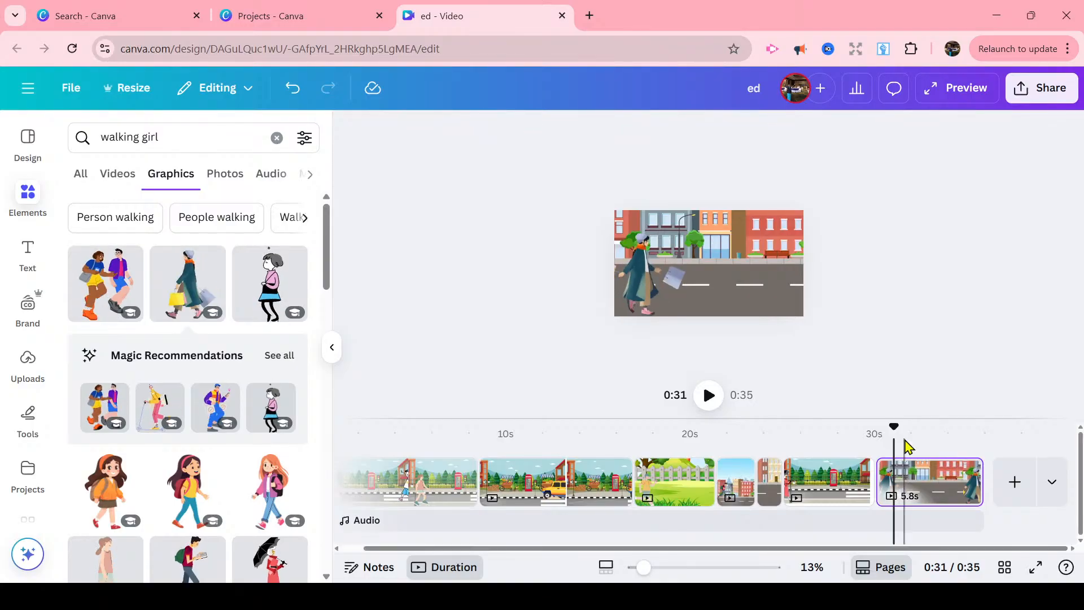
- Add a blank page after the city street scene and browse all magic recommendations for the walking woman graphic
{"action": "left_click", "coordinate": [1013, 482]}
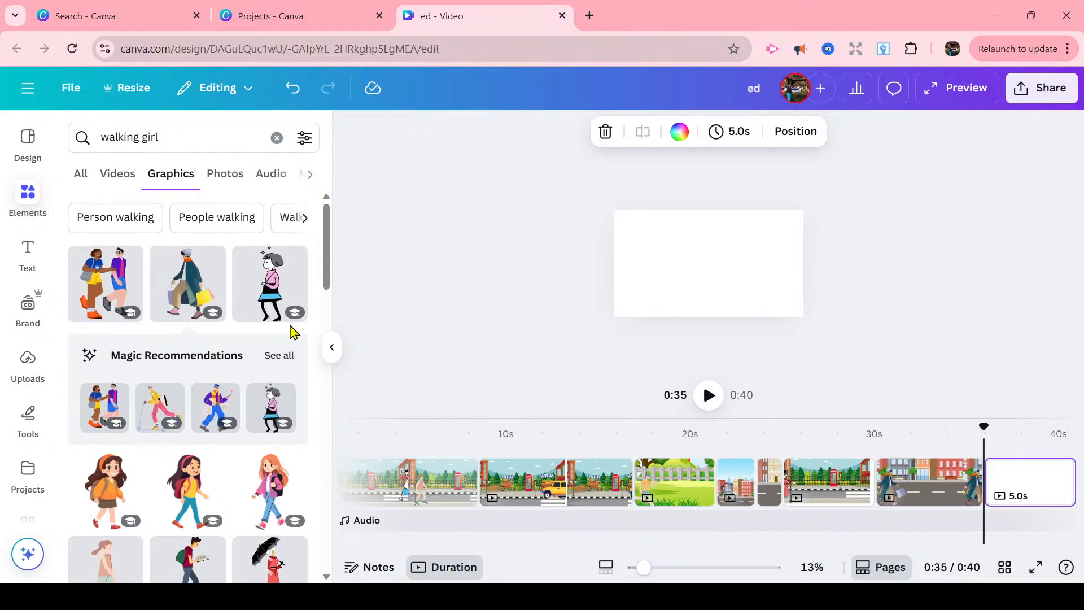
{"action": "left_click", "coordinate": [284, 355]}
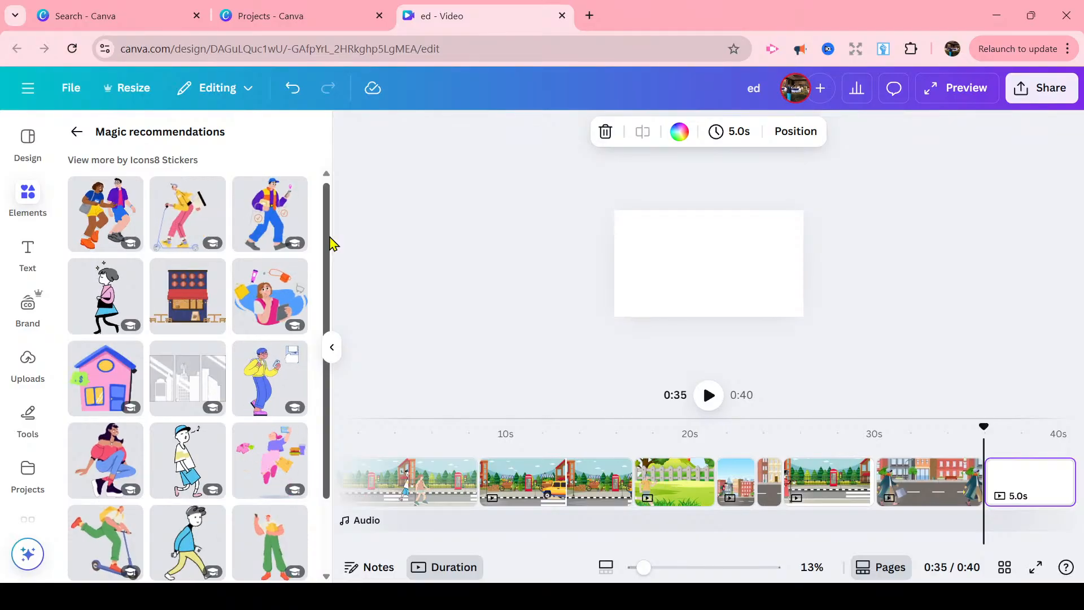
{"action": "left_click_drag", "start_coordinate": [330, 236], "coordinate": [289, 88]}
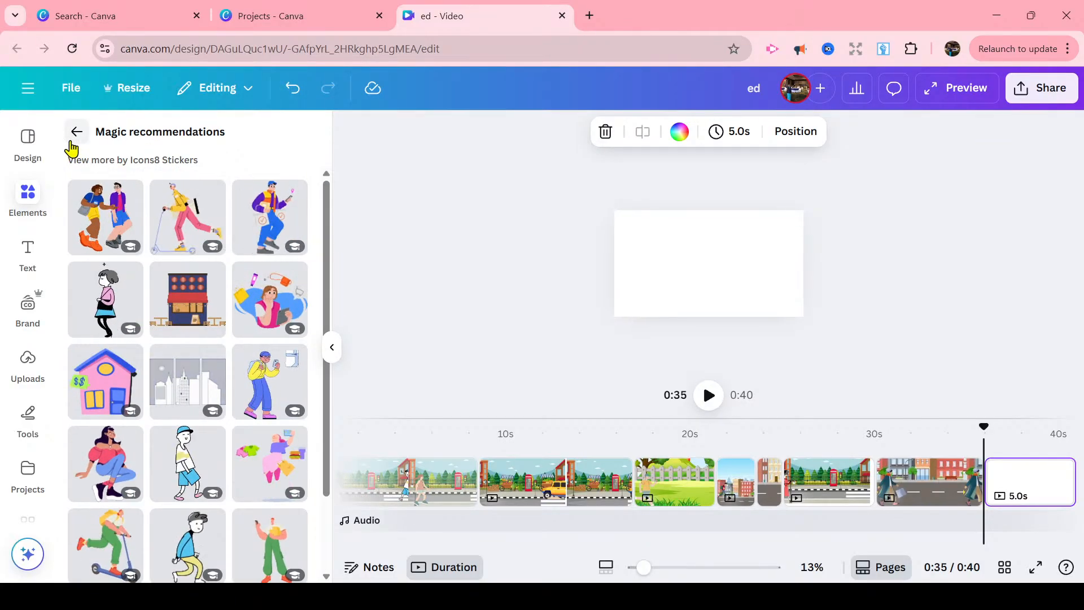
{"action": "left_click", "coordinate": [73, 136]}
- Replace the graphics search with the suggested term "biker"
{"action": "left_click_drag", "start_coordinate": [163, 135], "coordinate": [101, 137]}
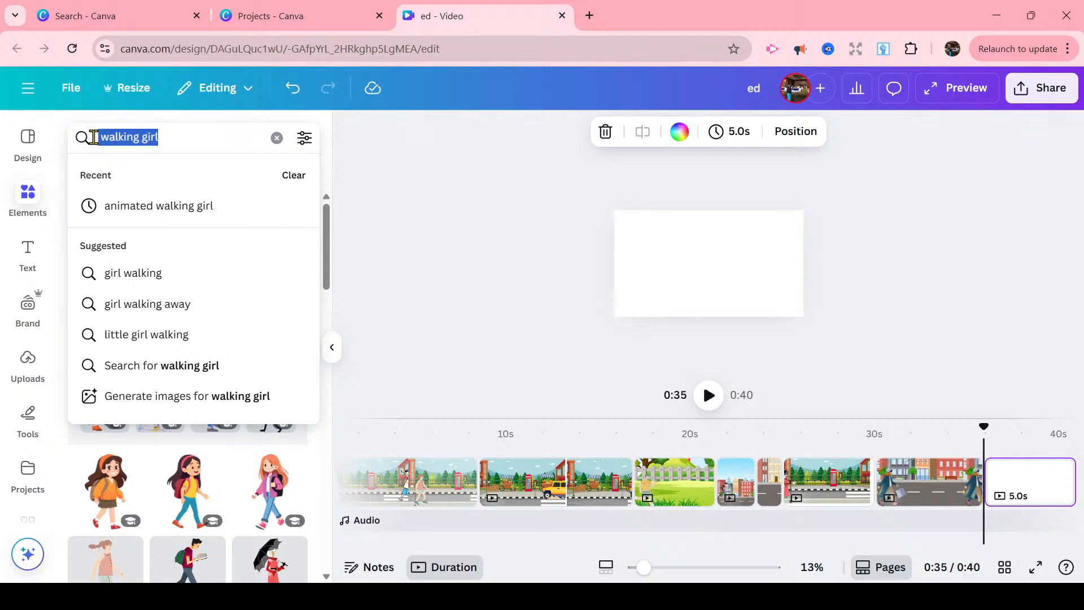
{"action": "type", "text": "bike"}
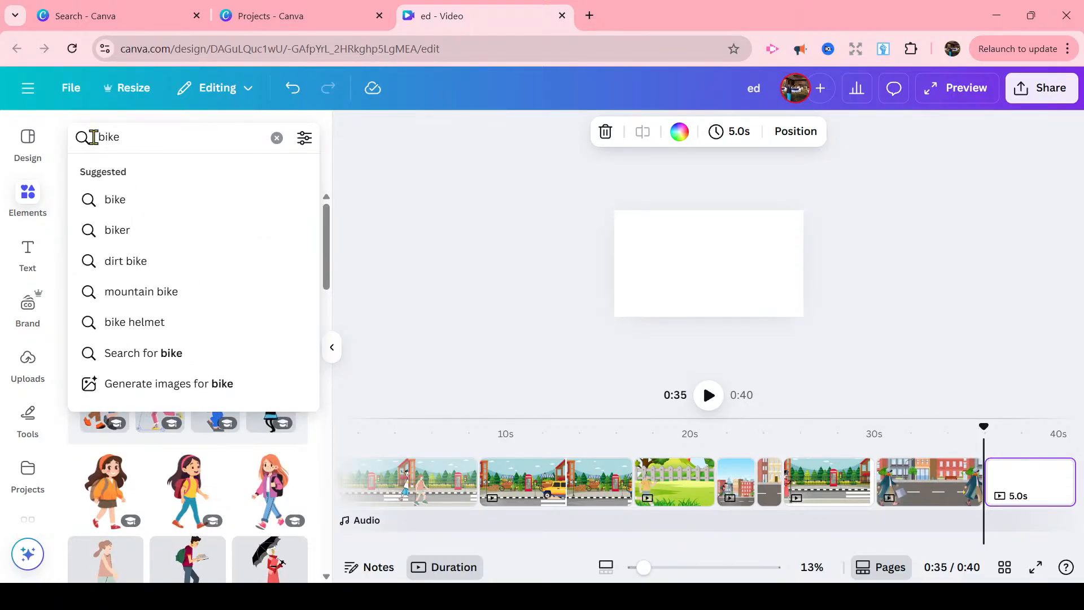
{"action": "left_click", "coordinate": [120, 231]}
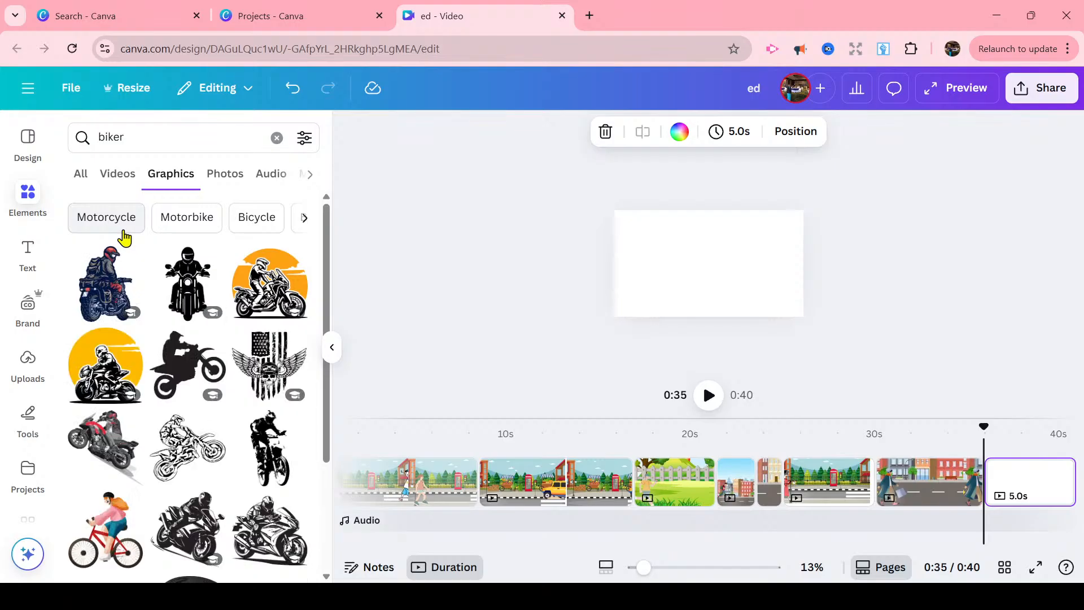
- Refine the graphics search to "animated biker" and browse its results
{"action": "left_click", "coordinate": [100, 137]}
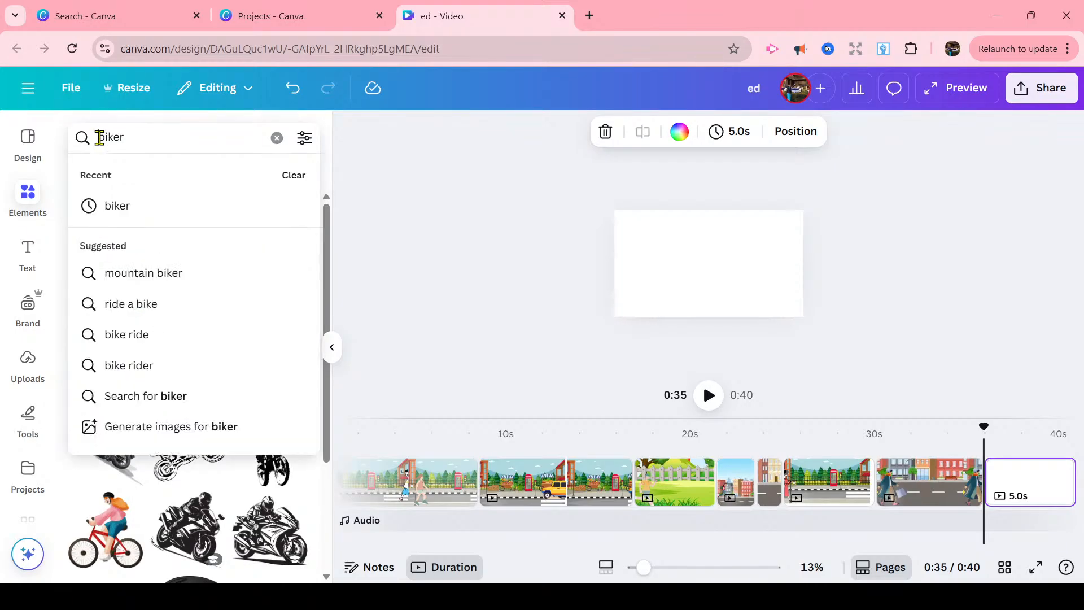
{"action": "type", "text": "animate"}
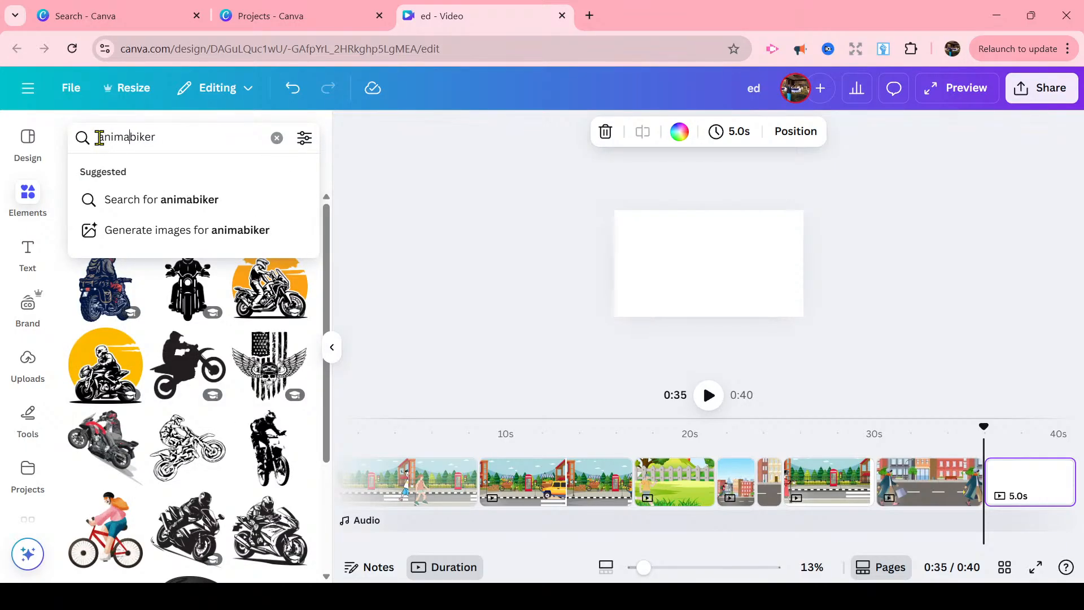
{"action": "type", "text": "d"}
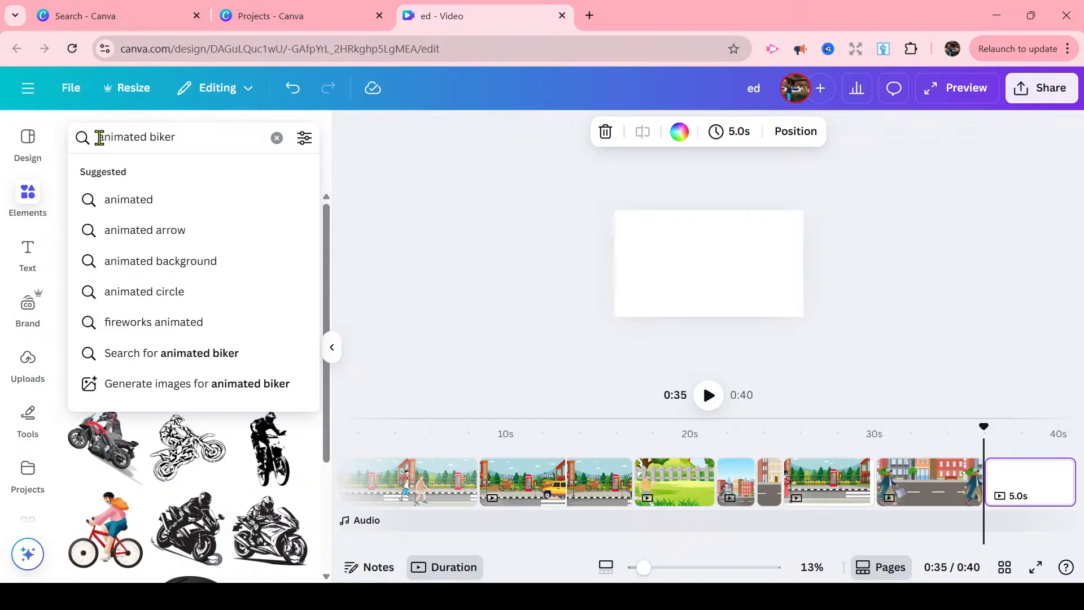
{"action": "key", "text": "Return"}
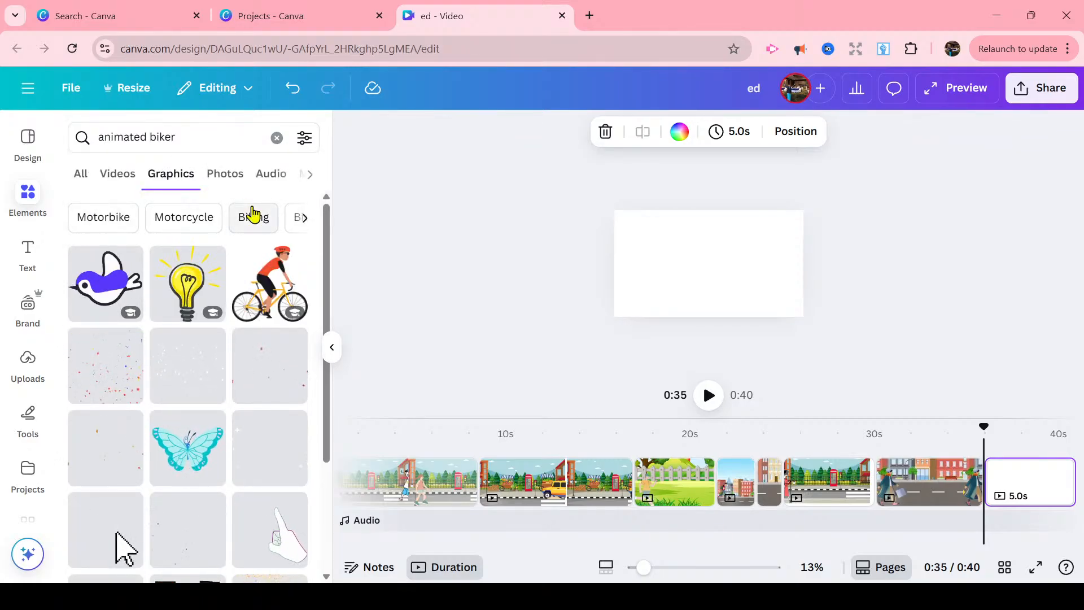
{"action": "left_click_drag", "start_coordinate": [329, 273], "coordinate": [299, 274]}
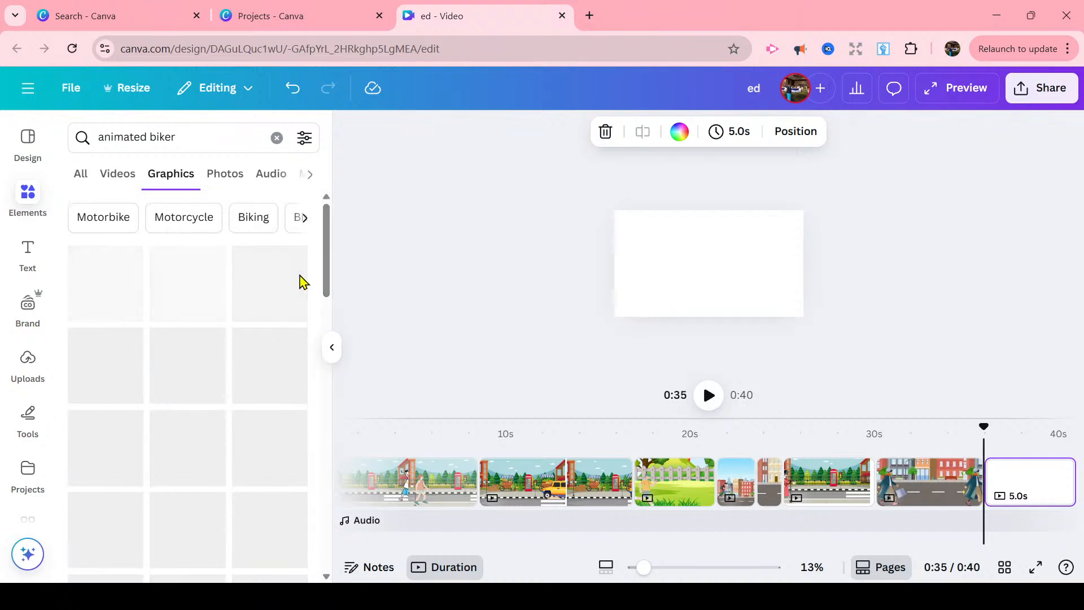
- Change the graphics search from "animated biker" to "animated person riding a bike"
{"action": "left_click", "coordinate": [176, 136]}
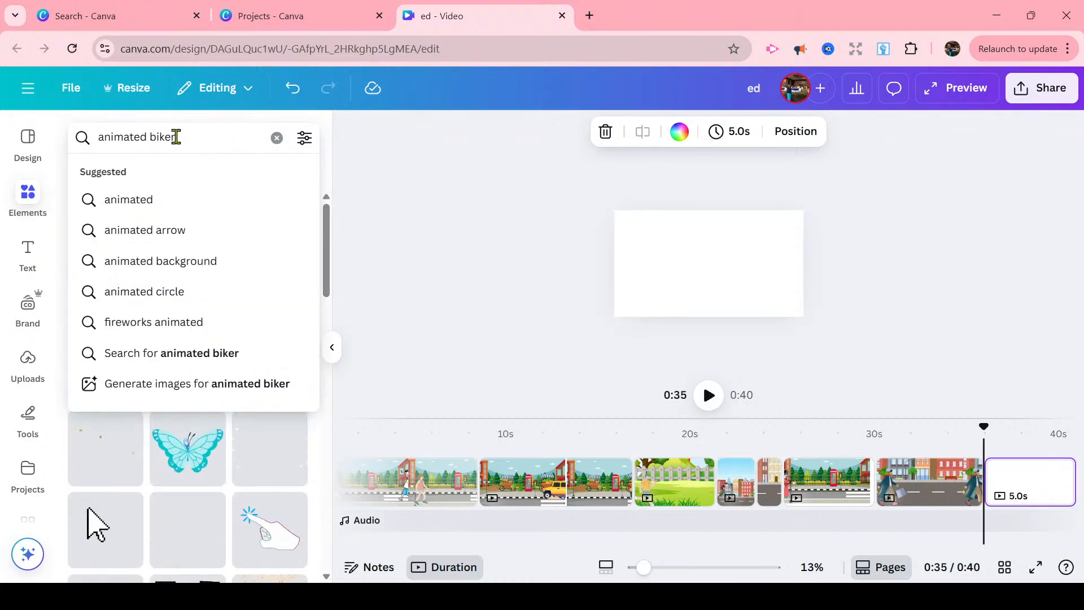
{"action": "left_click_drag", "start_coordinate": [176, 136], "coordinate": [153, 137]}
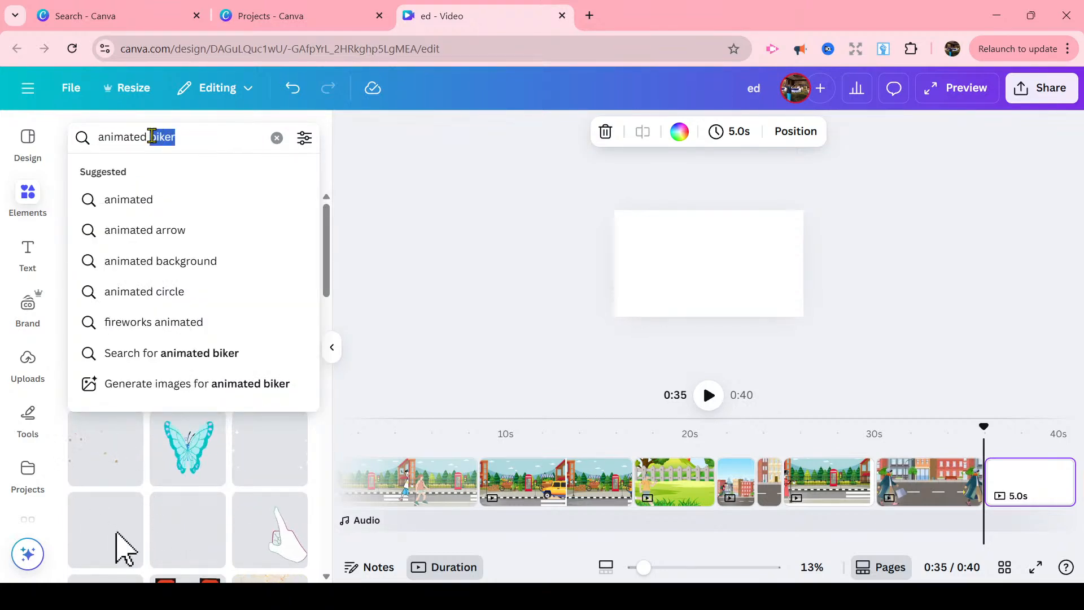
{"action": "type", "text": "perso"}
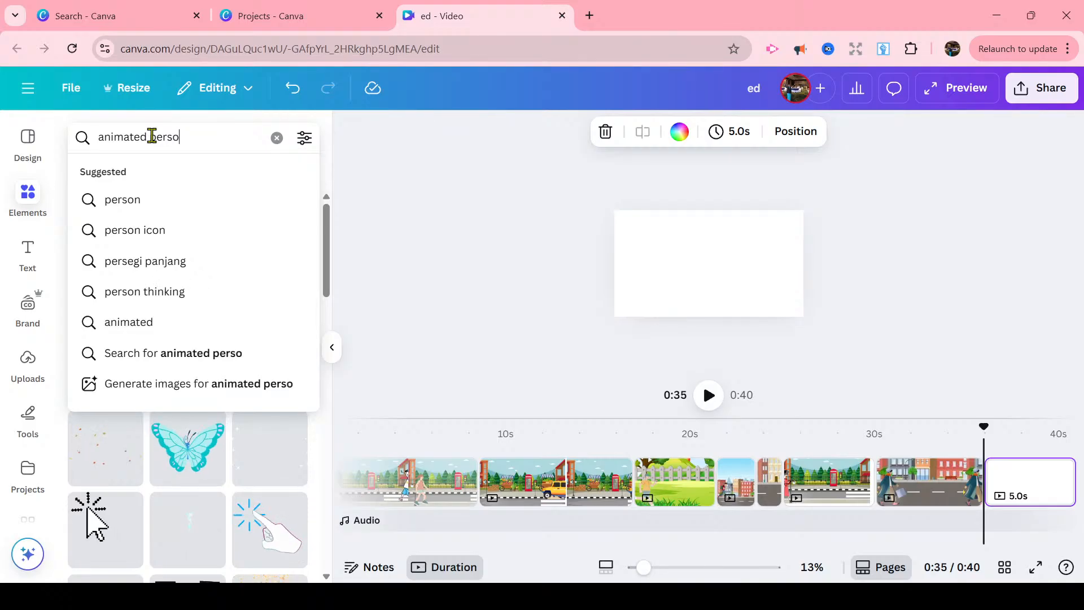
{"action": "type", "text": "n ridi"}
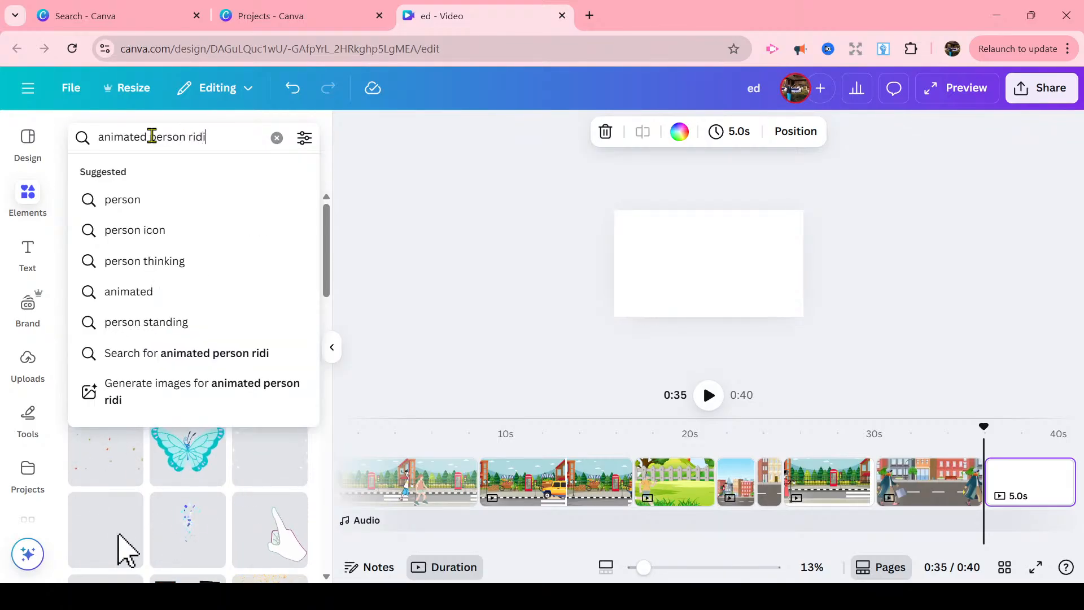
{"action": "type", "text": "ng a bi"}
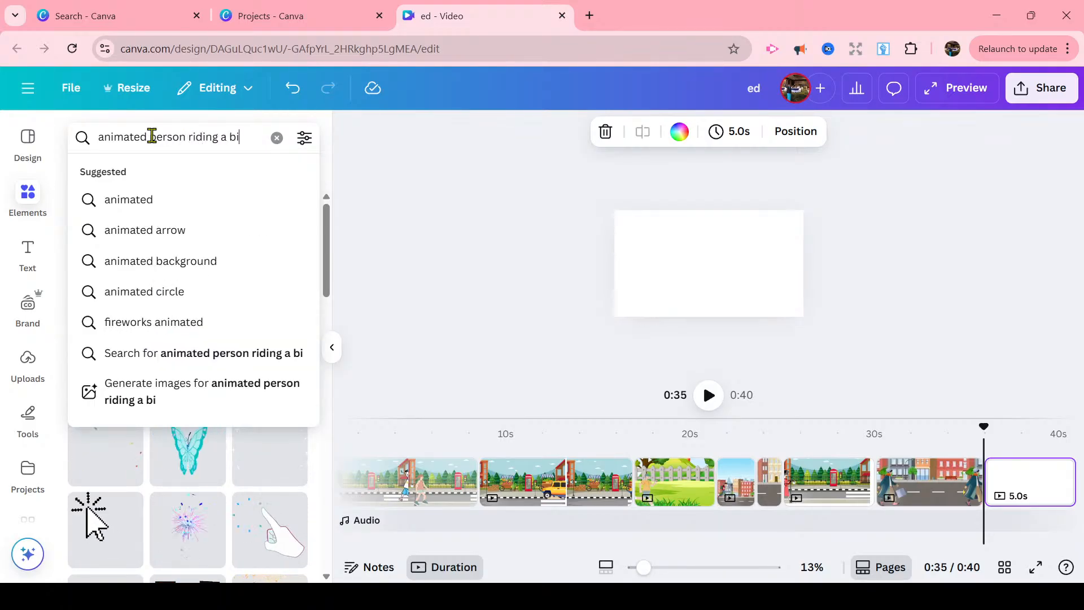
{"action": "type", "text": "ke"}
{"action": "key", "text": "Return"}
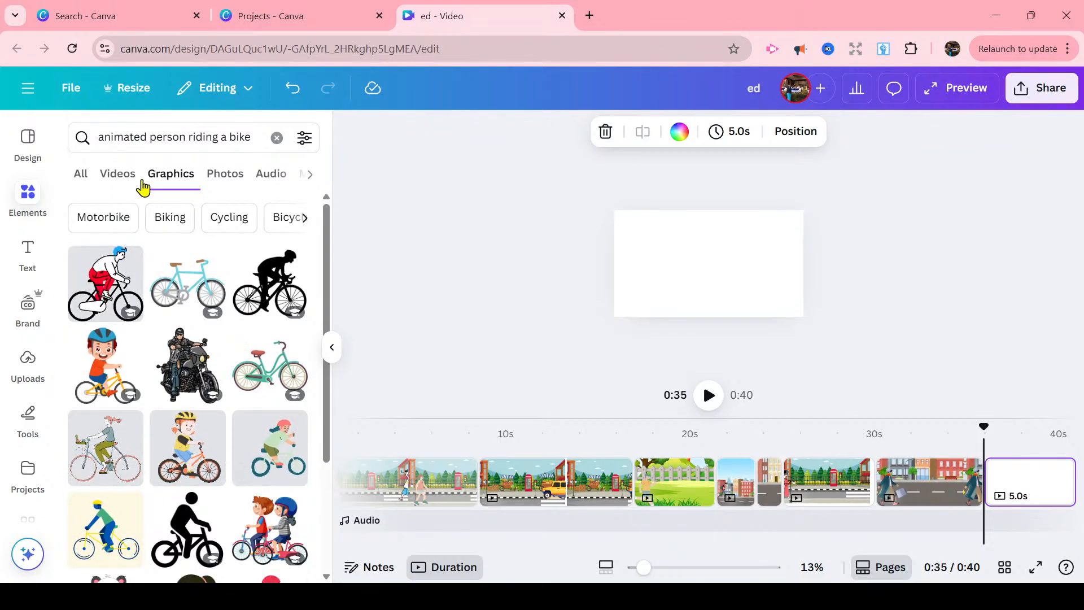
- Add the animated cyclist with blue hair and red trousers to the blank page and shrink it to about two-thirds size
{"action": "left_click", "coordinate": [95, 296]}
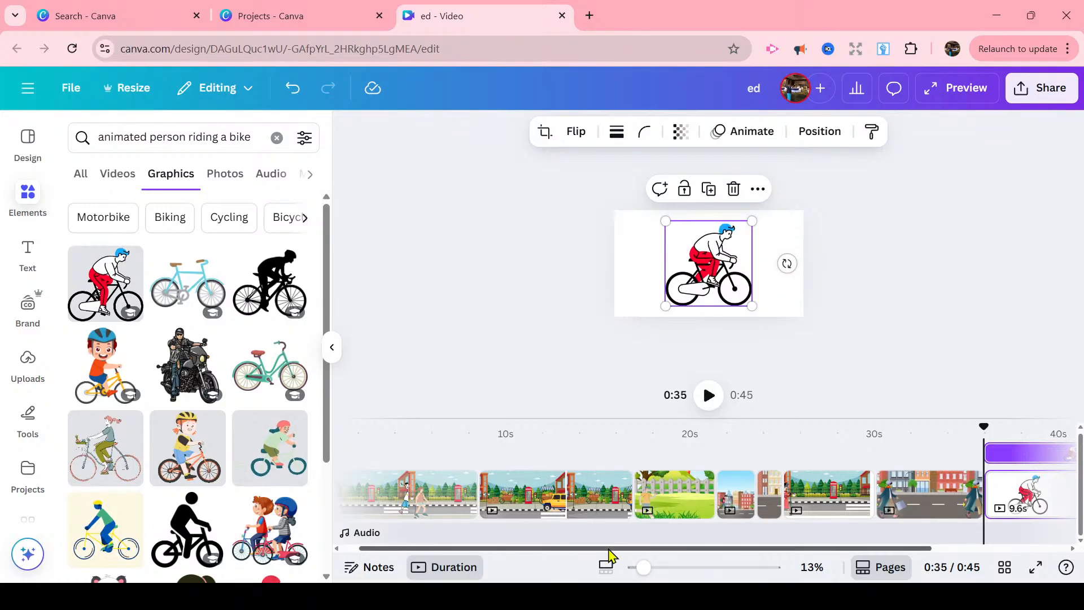
{"action": "left_click_drag", "start_coordinate": [643, 570], "coordinate": [663, 572]}
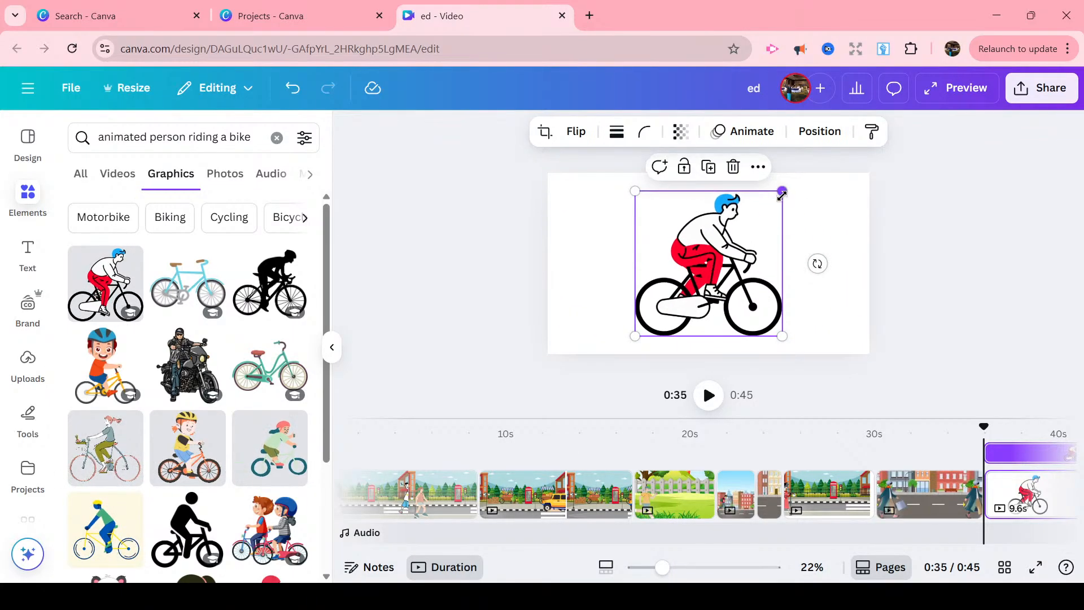
{"action": "left_click_drag", "start_coordinate": [782, 194], "coordinate": [733, 239]}
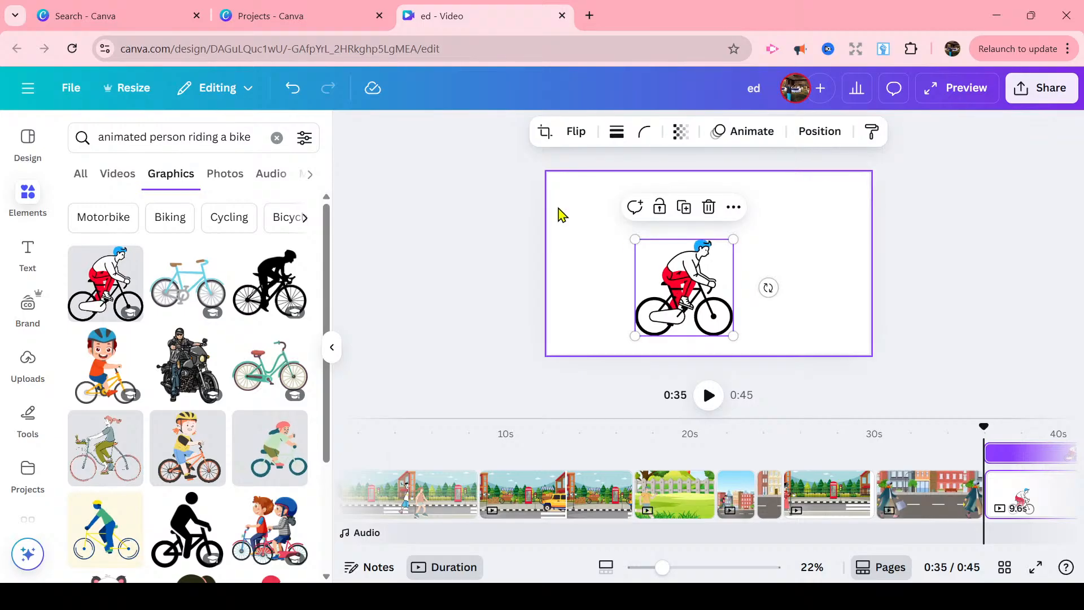
- Search the elements for the recent term "road with building" and browse all its graphics results for a street background
{"action": "left_click", "coordinate": [277, 139]}
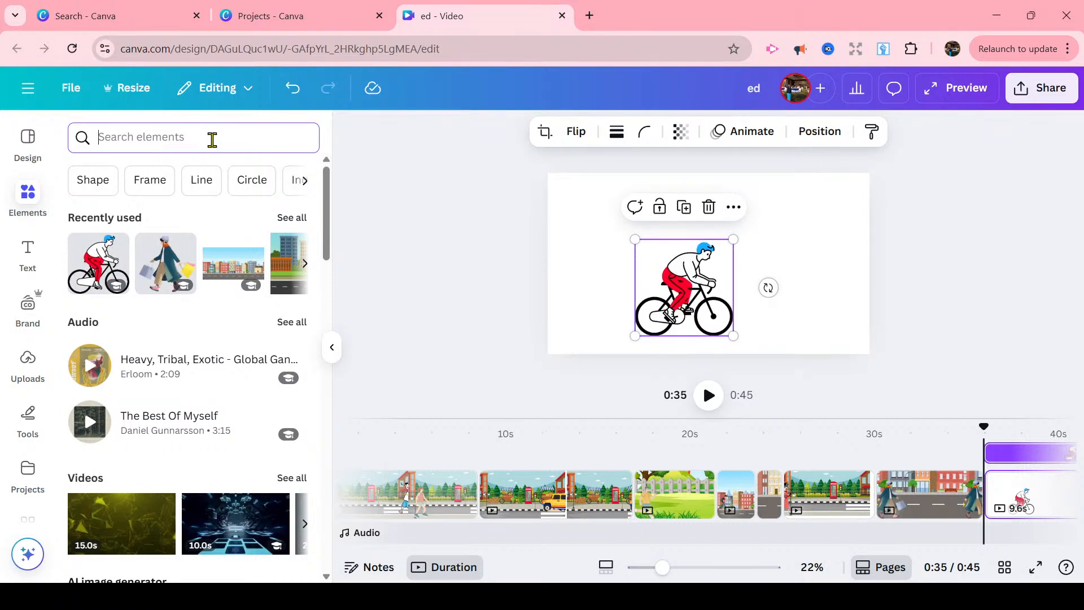
{"action": "type", "text": "road"}
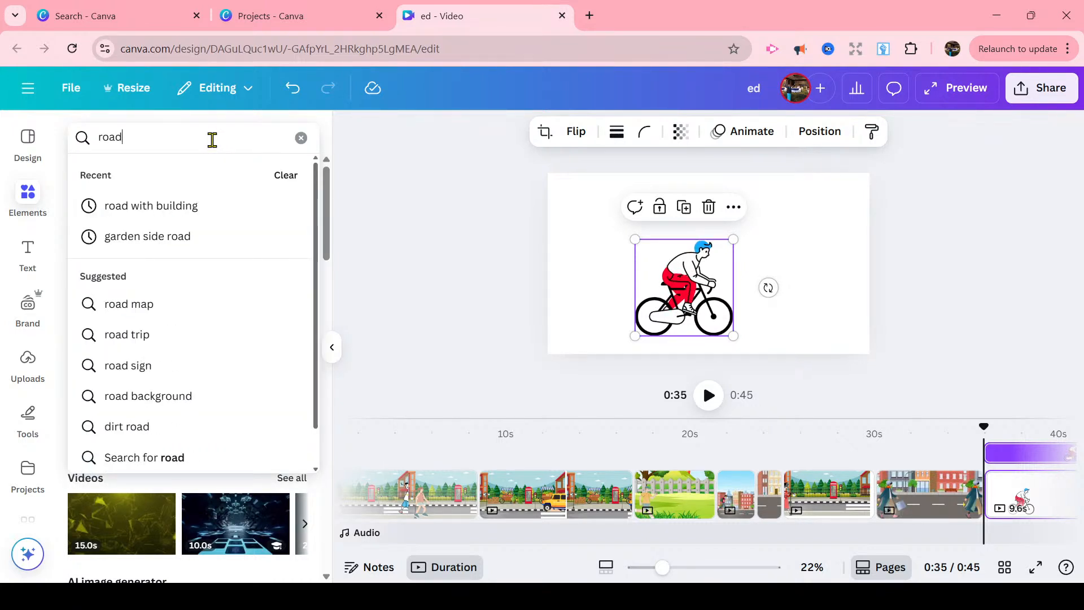
{"action": "left_click", "coordinate": [204, 200]}
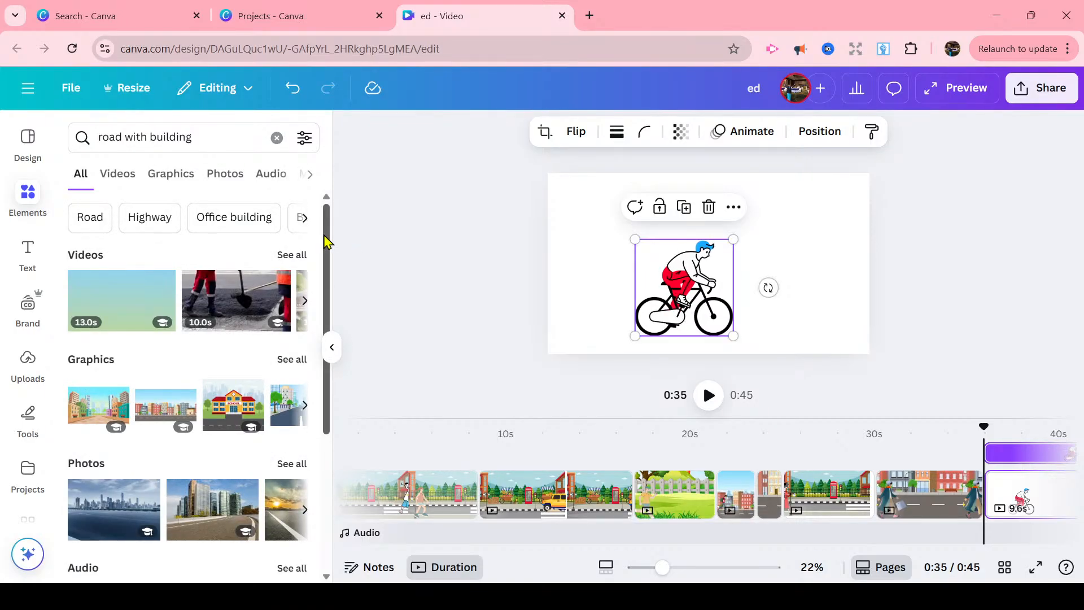
{"action": "left_click", "coordinate": [292, 359]}
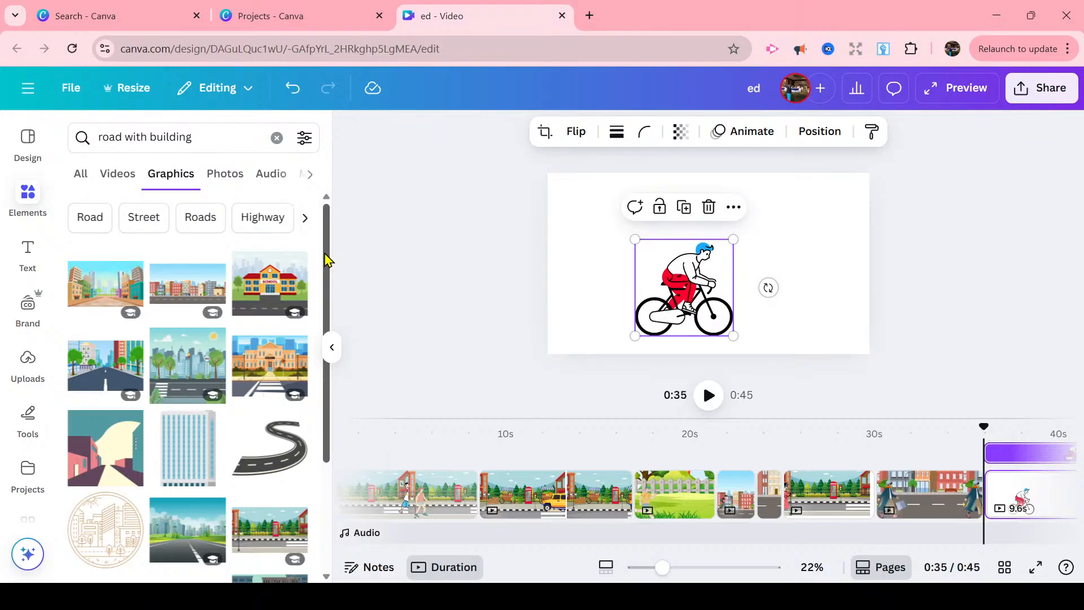
{"action": "scroll", "coordinate": [330, 282], "scroll_direction": "down", "scroll_amount": 3}
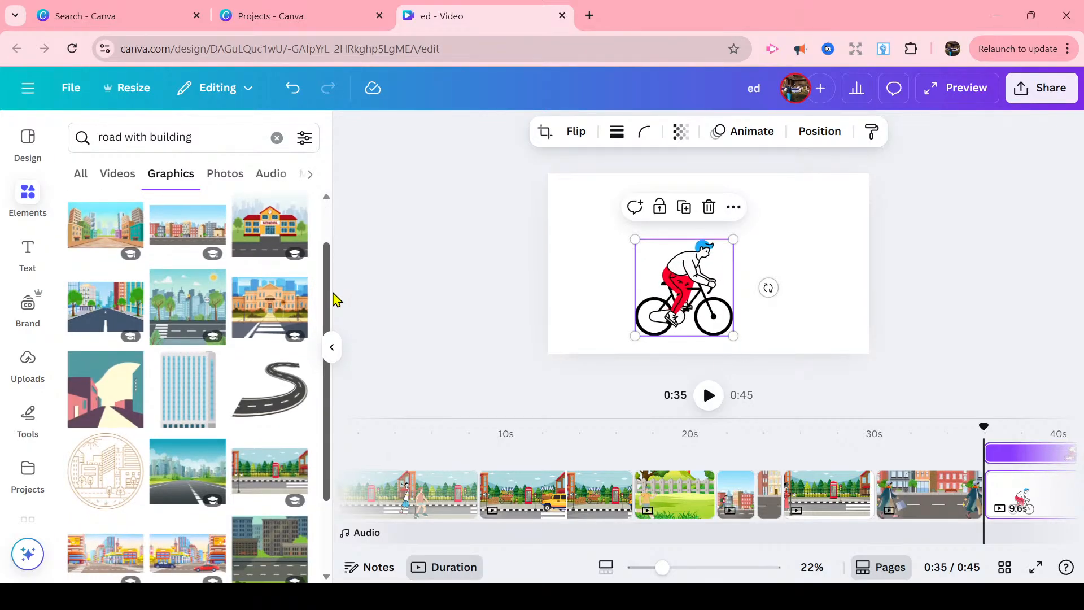
{"action": "scroll", "coordinate": [345, 342], "scroll_direction": "down", "scroll_amount": 5}
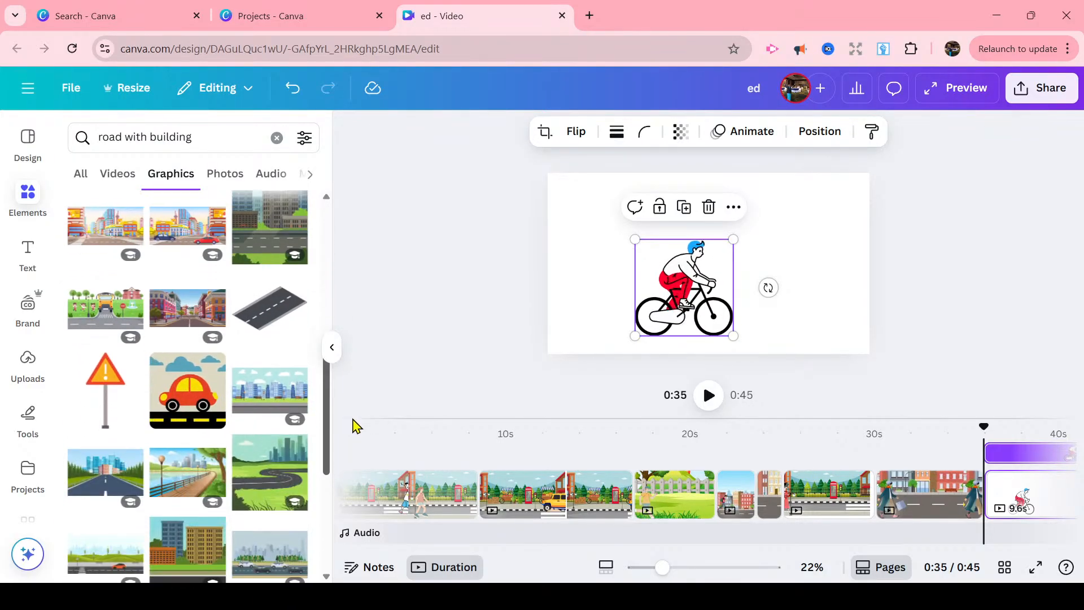
{"action": "scroll", "coordinate": [358, 454], "scroll_direction": "down", "scroll_amount": 3}
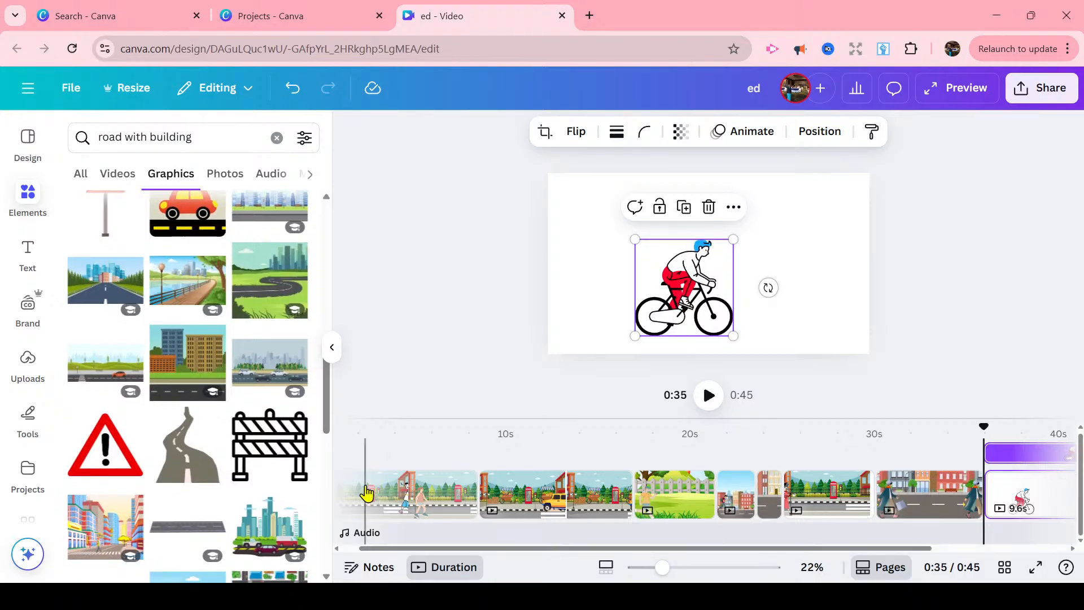
{"action": "left_click_drag", "start_coordinate": [328, 392], "coordinate": [354, 502]}
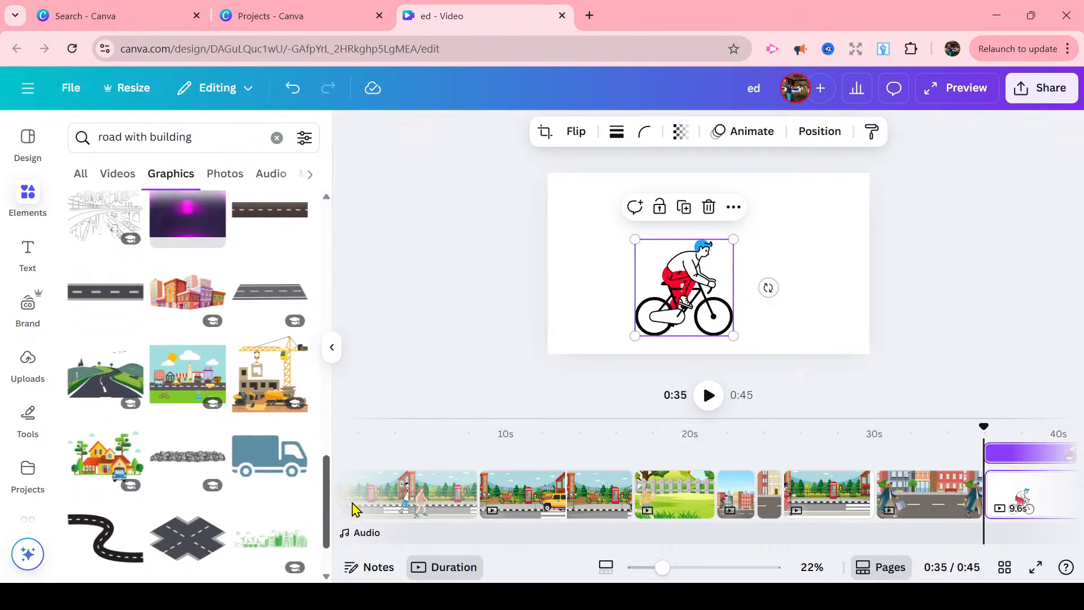
- Try the sunny town road graphic on the cyclist page, delete it, and browse all of its magic recommendations
{"action": "left_click", "coordinate": [174, 382]}
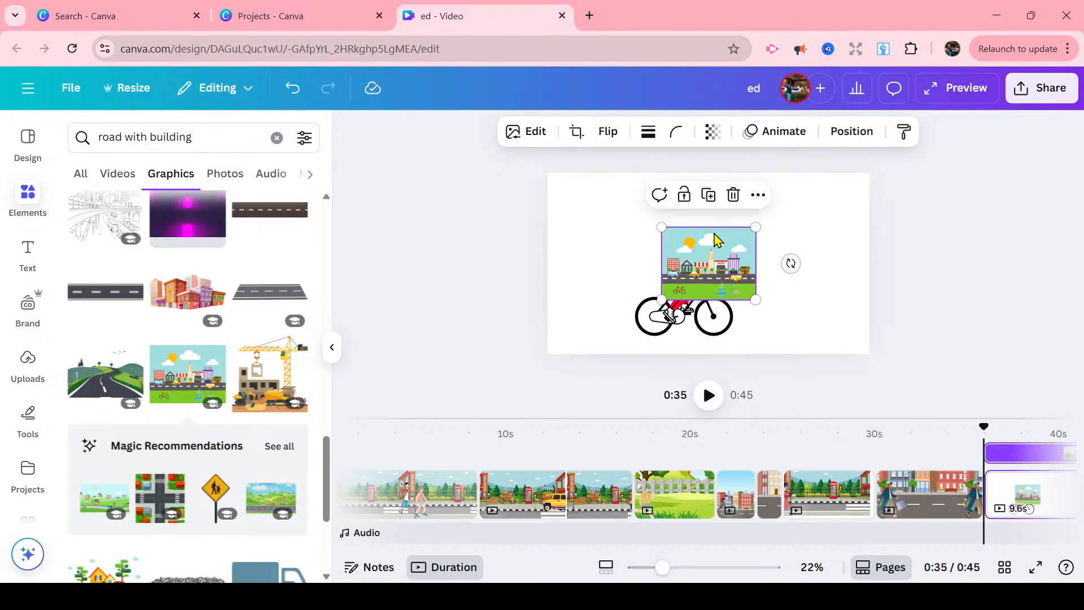
{"action": "left_click", "coordinate": [734, 195]}
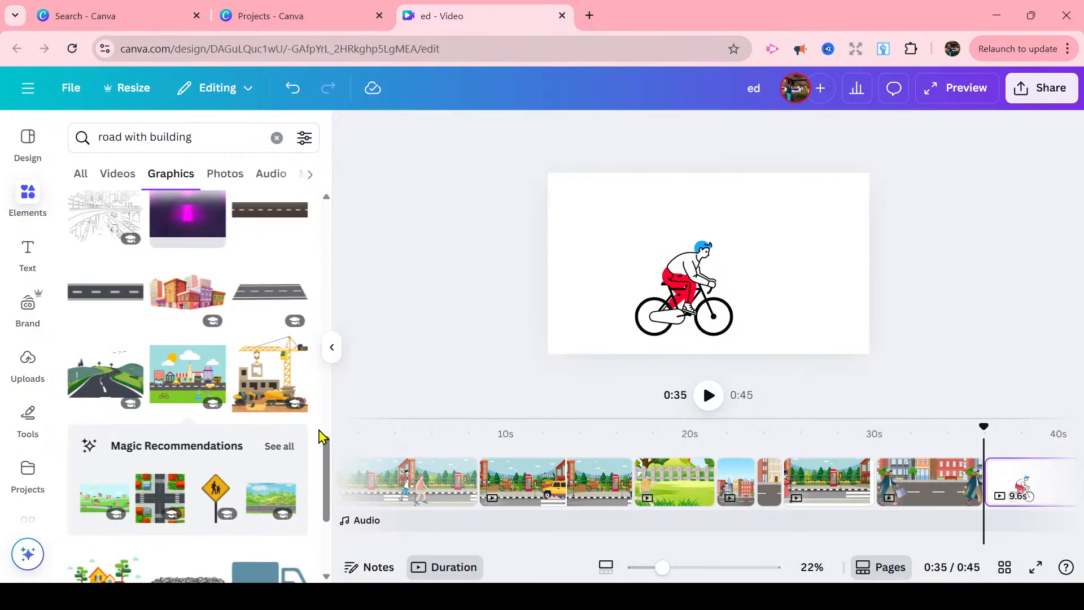
{"action": "left_click_drag", "start_coordinate": [323, 436], "coordinate": [328, 450]}
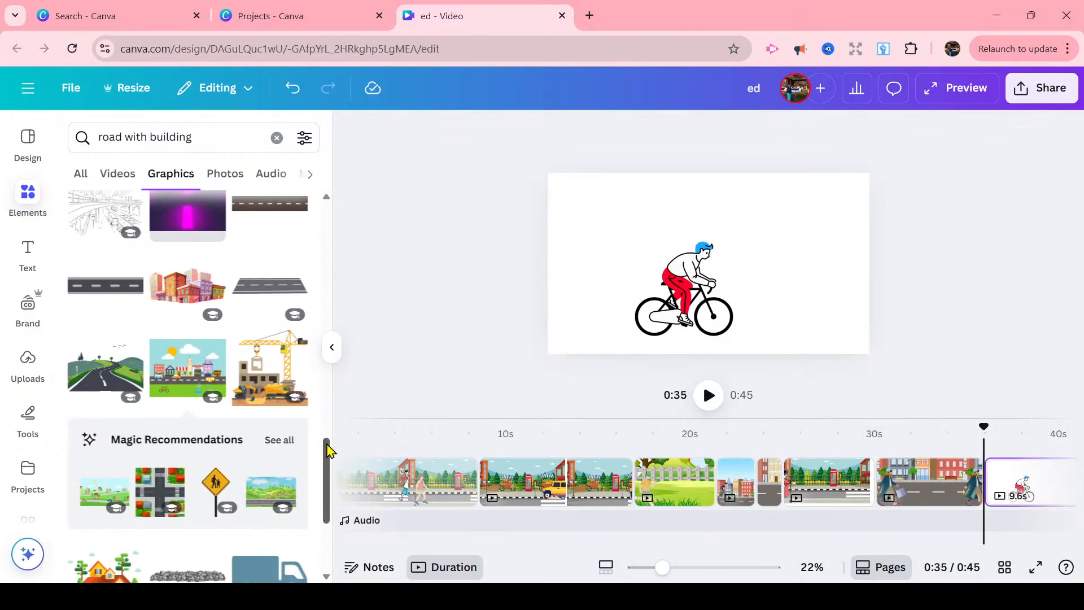
{"action": "left_click", "coordinate": [292, 446]}
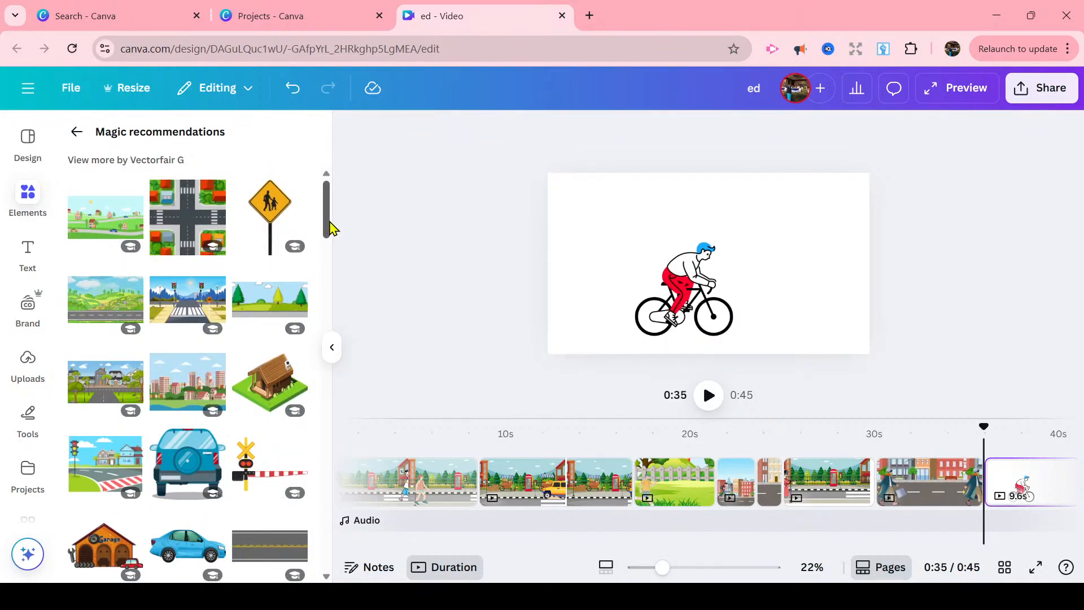
{"action": "left_click_drag", "start_coordinate": [330, 221], "coordinate": [369, 446]}
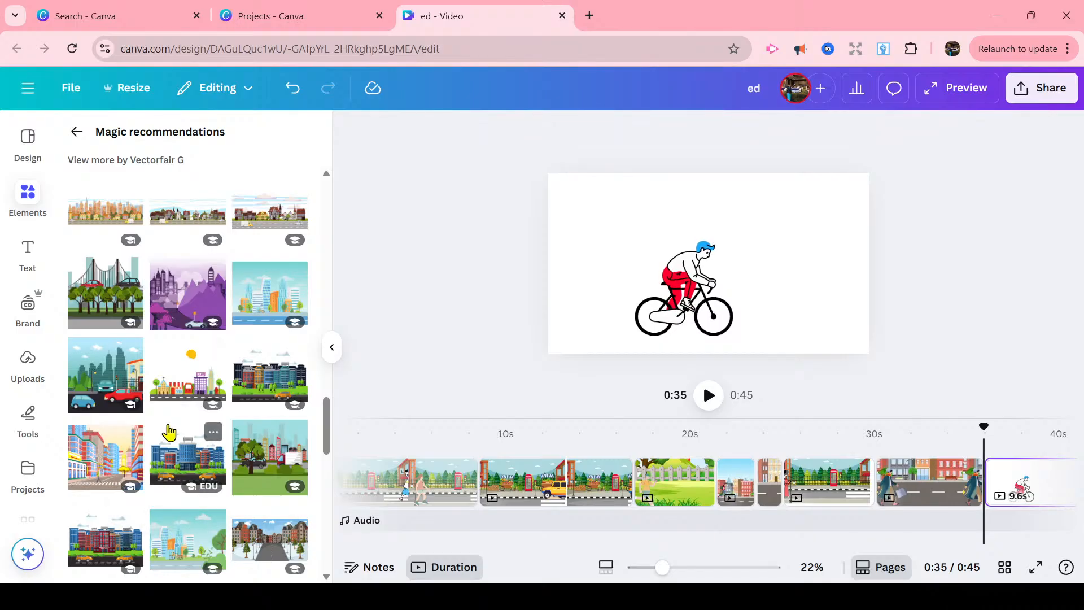
- Add the city graphic with blue buildings and two orange cars, and enlarge it to fill the whole page
{"action": "left_click", "coordinate": [185, 442]}
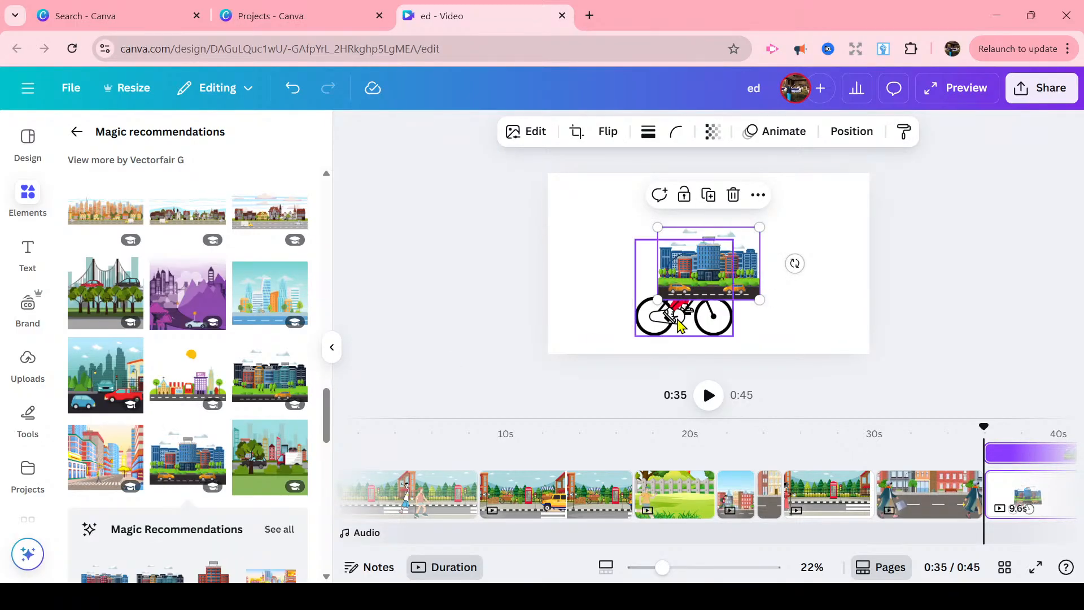
{"action": "left_click_drag", "start_coordinate": [759, 227], "coordinate": [855, 193]}
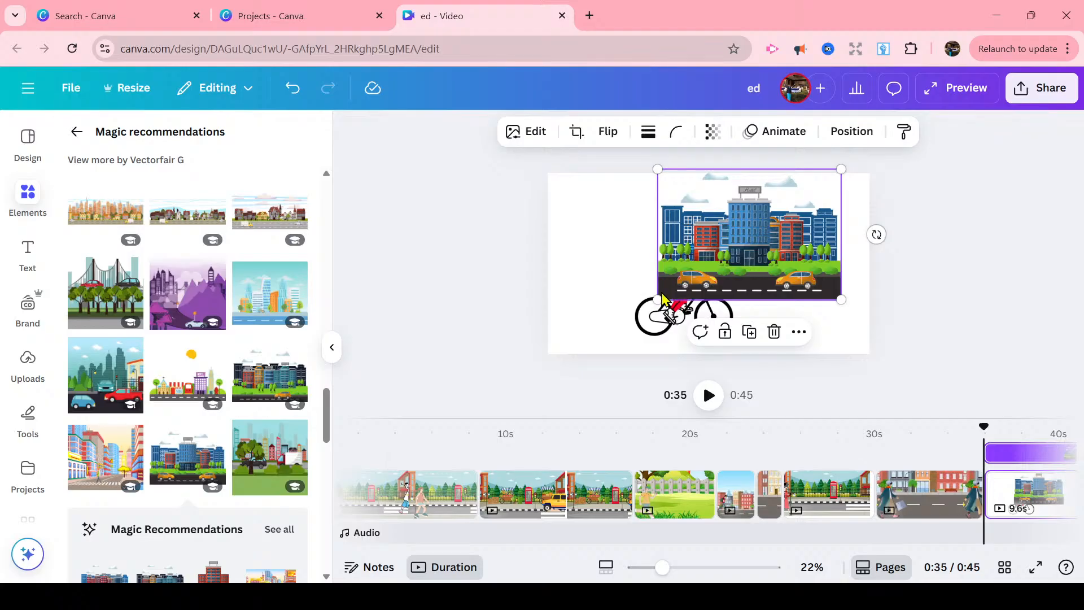
{"action": "left_click_drag", "start_coordinate": [657, 299], "coordinate": [576, 333]}
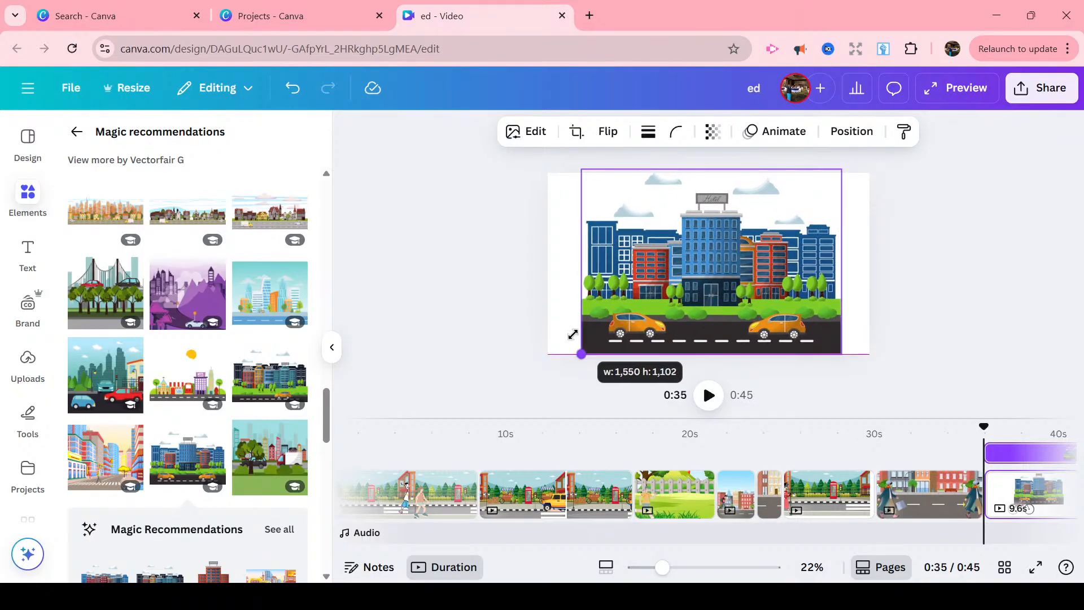
{"action": "right_click", "coordinate": [615, 240]}
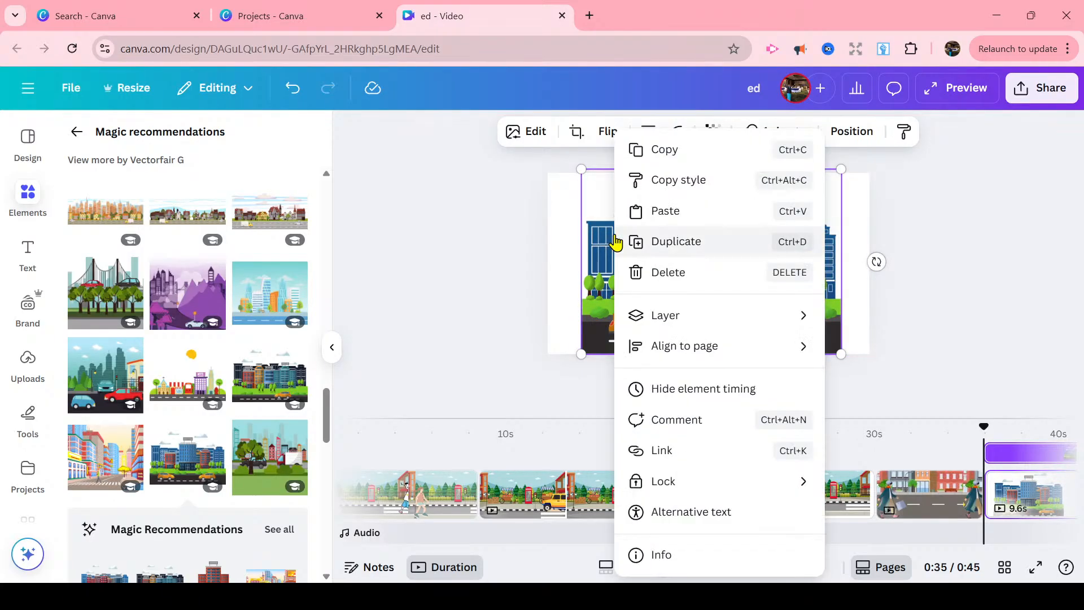
{"action": "left_click", "coordinate": [601, 194]}
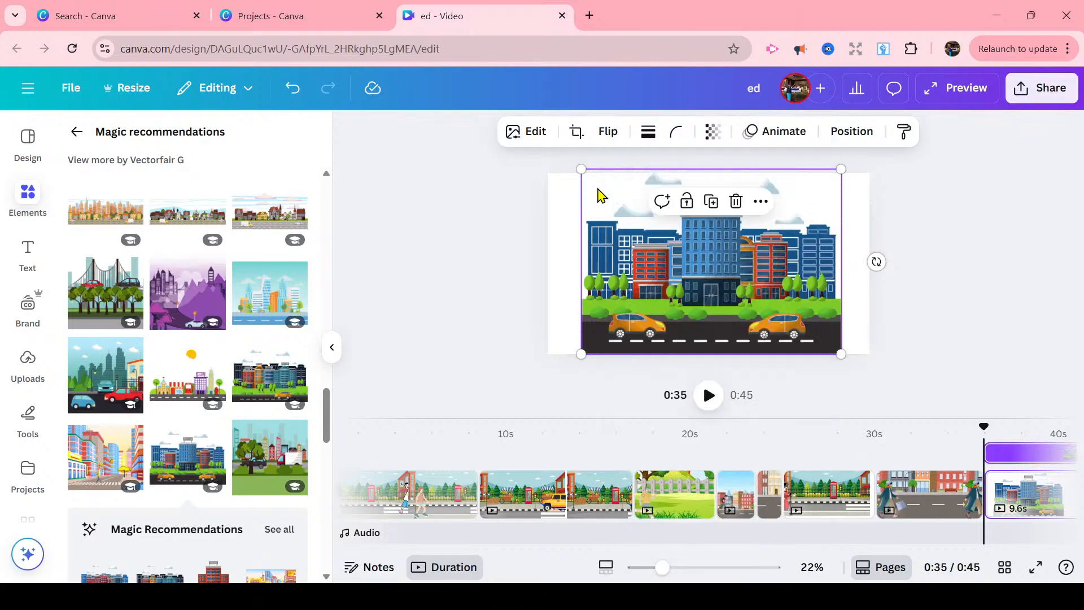
{"action": "left_click_drag", "start_coordinate": [607, 198], "coordinate": [573, 204]}
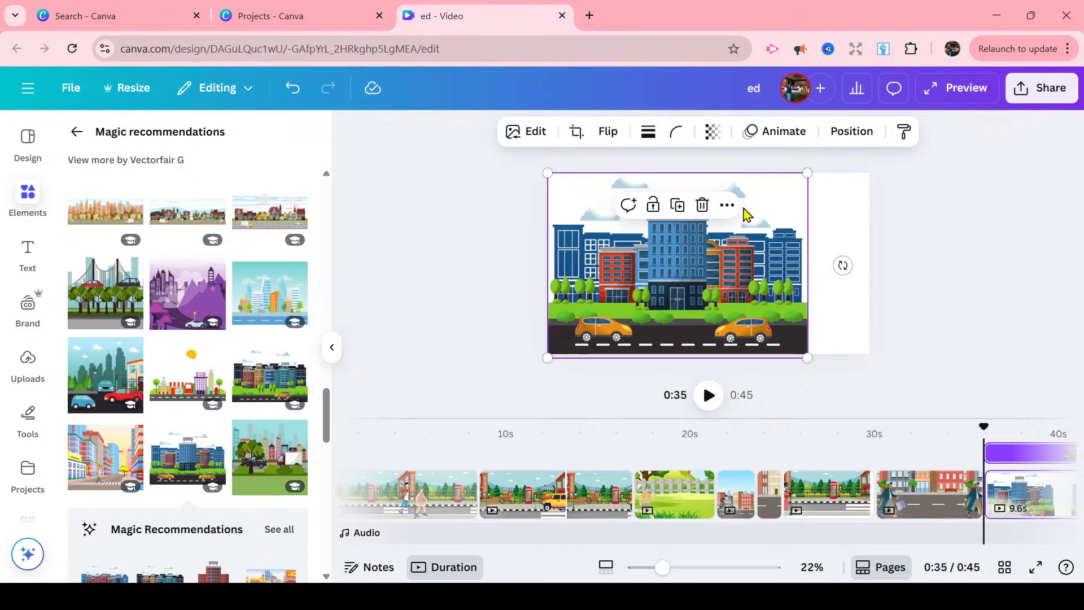
{"action": "left_click_drag", "start_coordinate": [808, 172], "coordinate": [902, 178]}
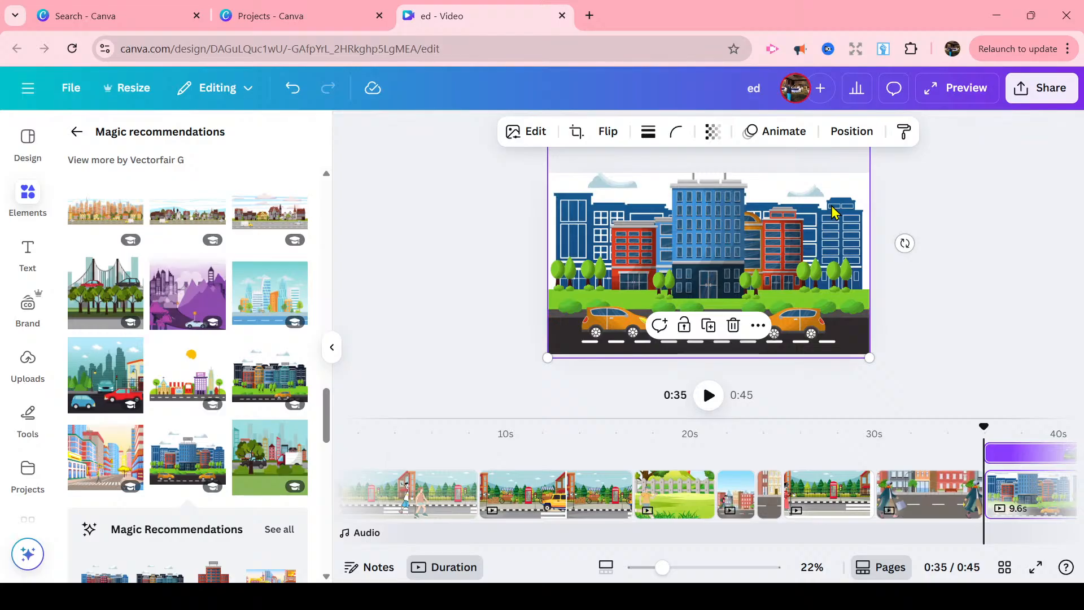
- Send the city background one layer backward, behind the cyclist
{"action": "right_click", "coordinate": [833, 212]}
{"action": "mouse_move", "coordinate": [869, 315]}
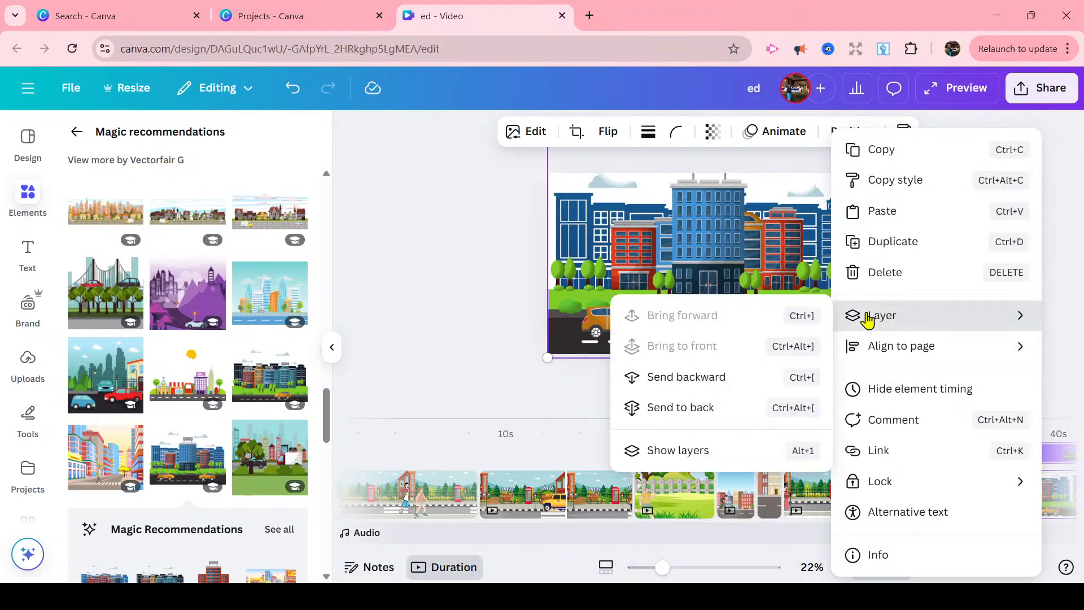
{"action": "left_click", "coordinate": [744, 377]}
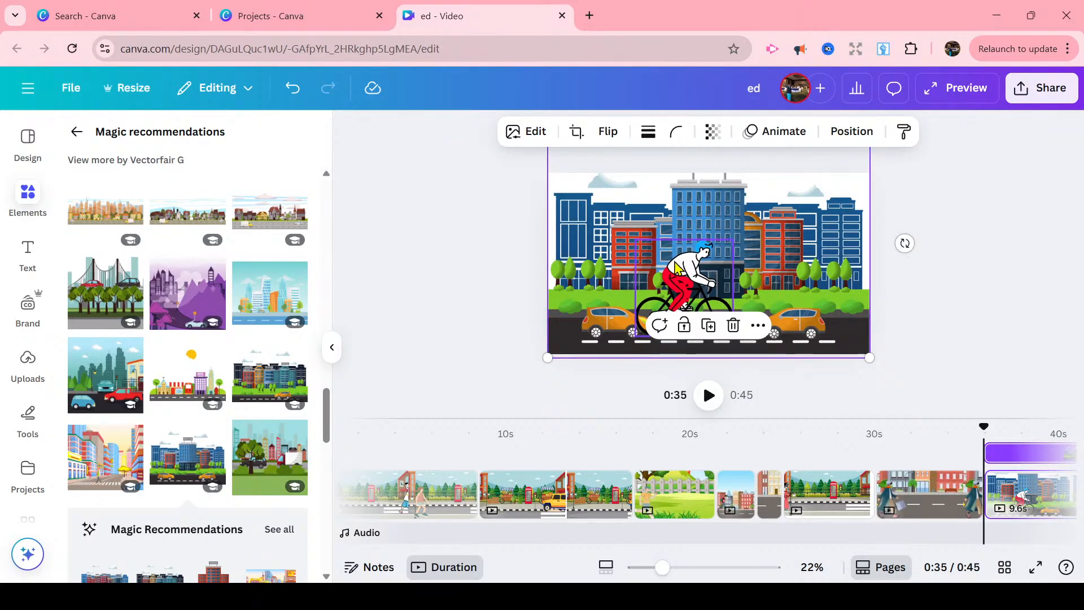
- Move the cyclist to the lower-left corner of the page on the road and shrink it to slightly larger than the nearby car
{"action": "left_click", "coordinate": [614, 270]}
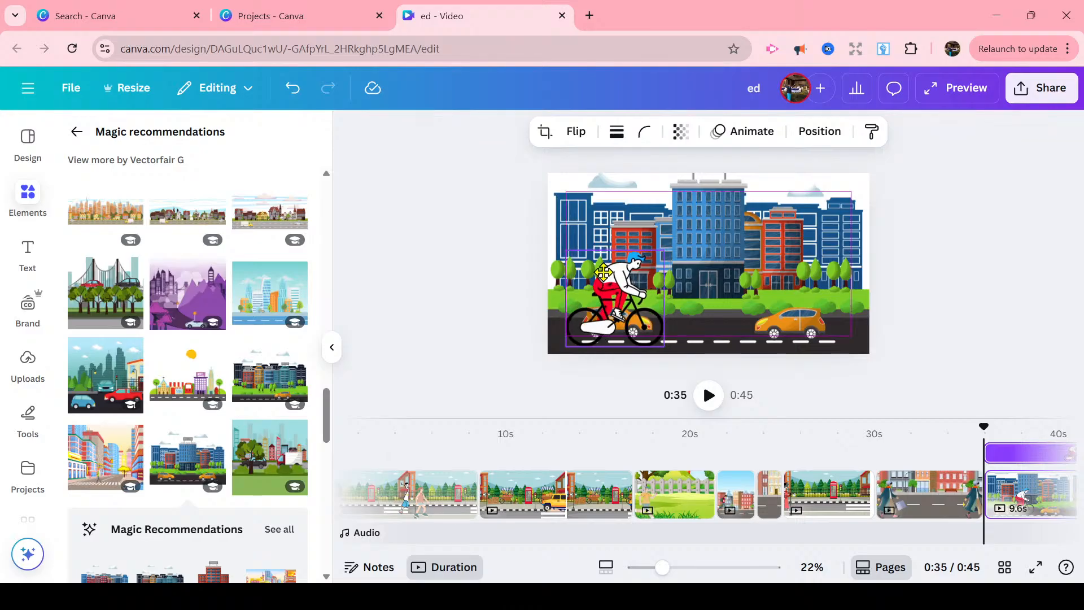
{"action": "left_click_drag", "start_coordinate": [665, 250], "coordinate": [623, 289]}
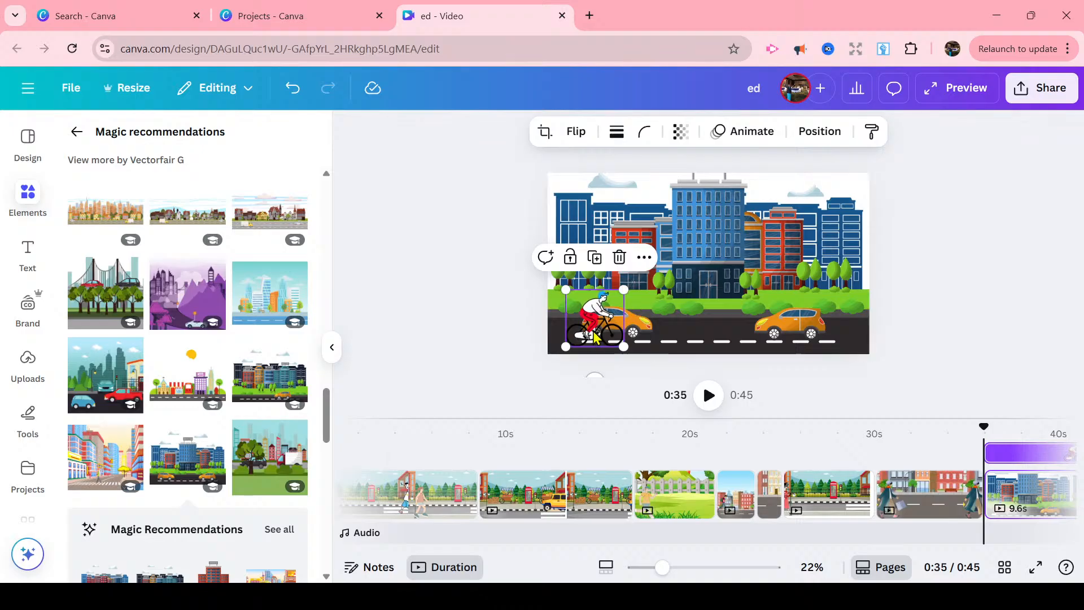
{"action": "left_click_drag", "start_coordinate": [594, 335], "coordinate": [576, 337]}
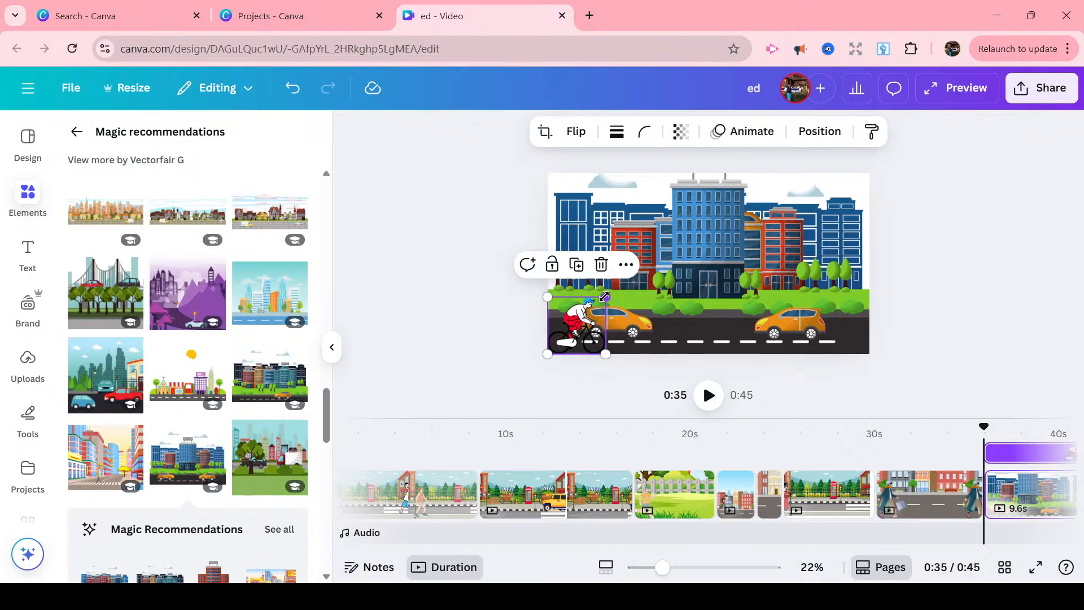
{"action": "left_click_drag", "start_coordinate": [606, 295], "coordinate": [614, 289]}
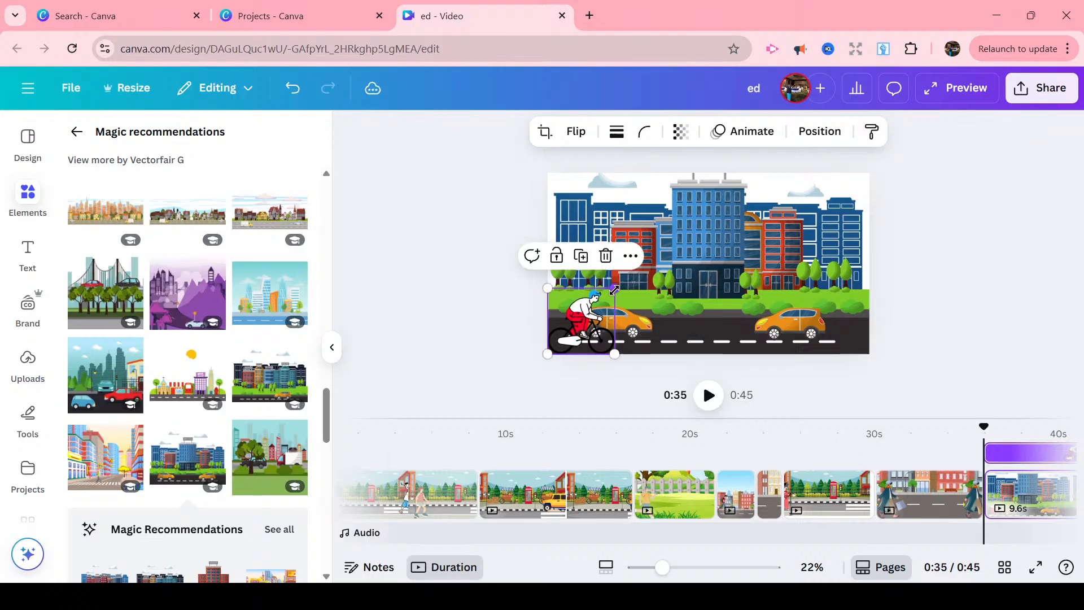
- Duplicate the 9.6-second page with the cyclist on the city street
{"action": "left_click", "coordinate": [478, 322]}
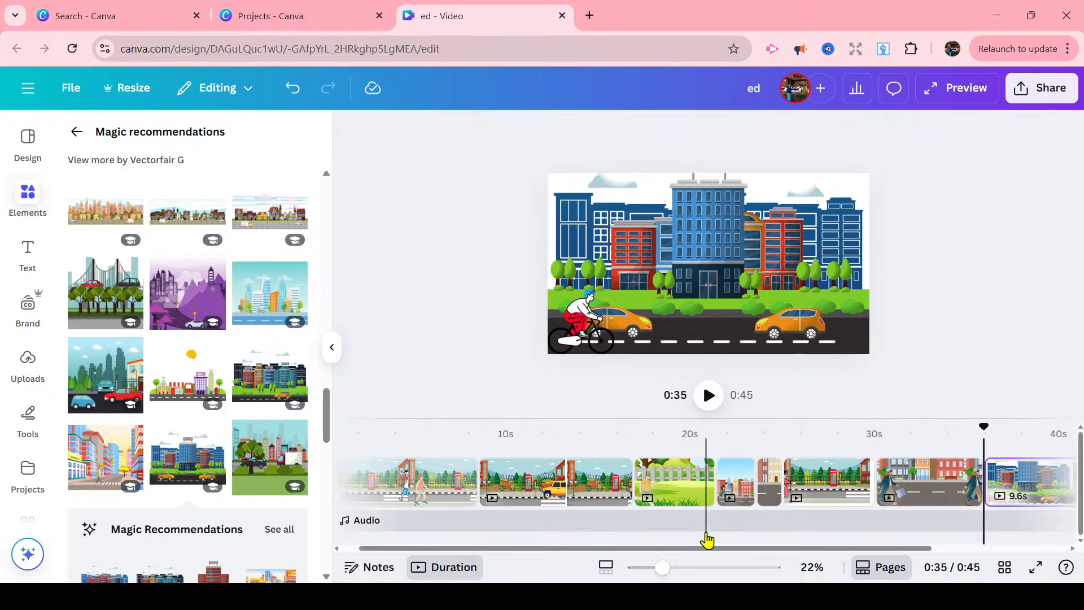
{"action": "left_click_drag", "start_coordinate": [726, 547], "coordinate": [866, 545]}
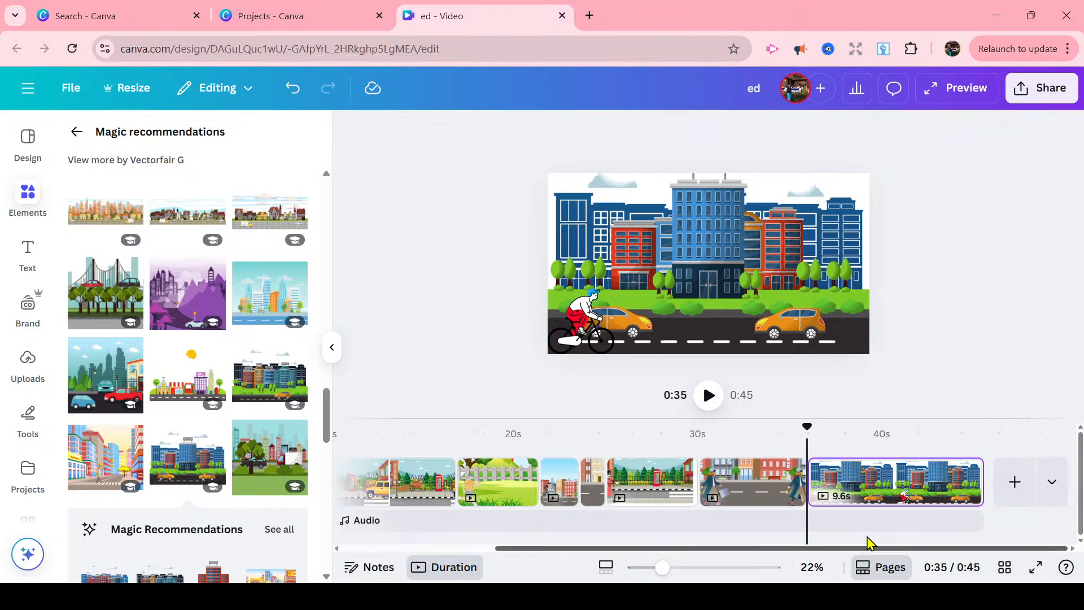
{"action": "left_click", "coordinate": [892, 477]}
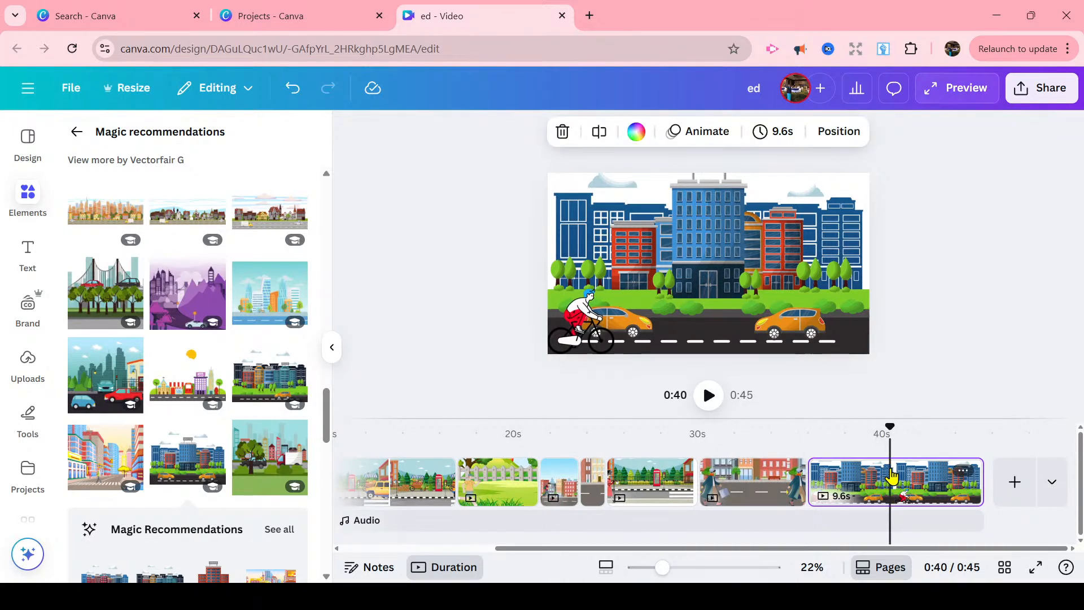
{"action": "right_click", "coordinate": [890, 473]}
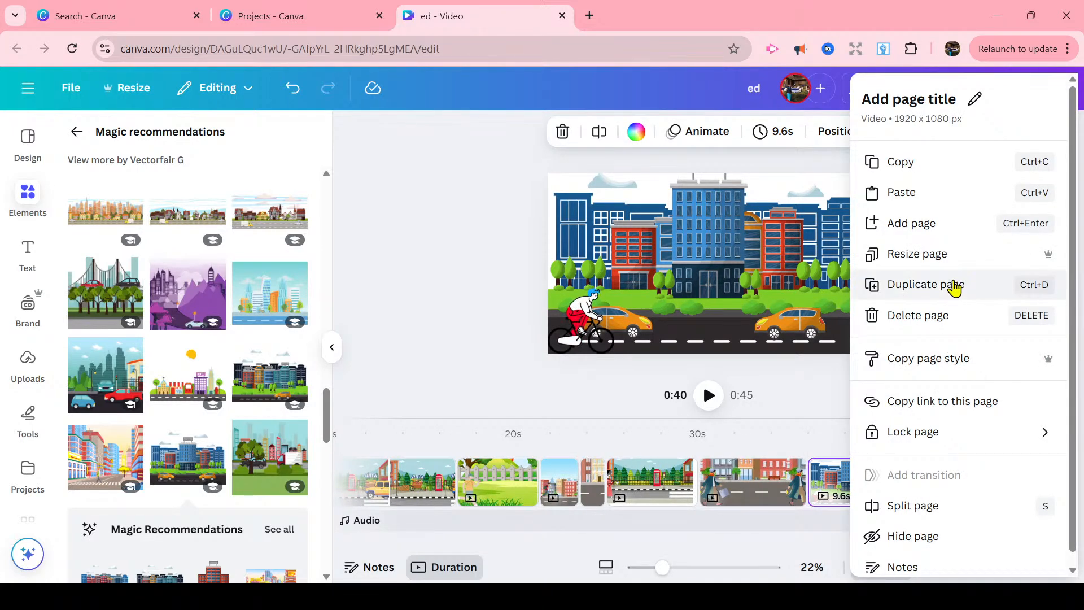
{"action": "left_click", "coordinate": [951, 285]}
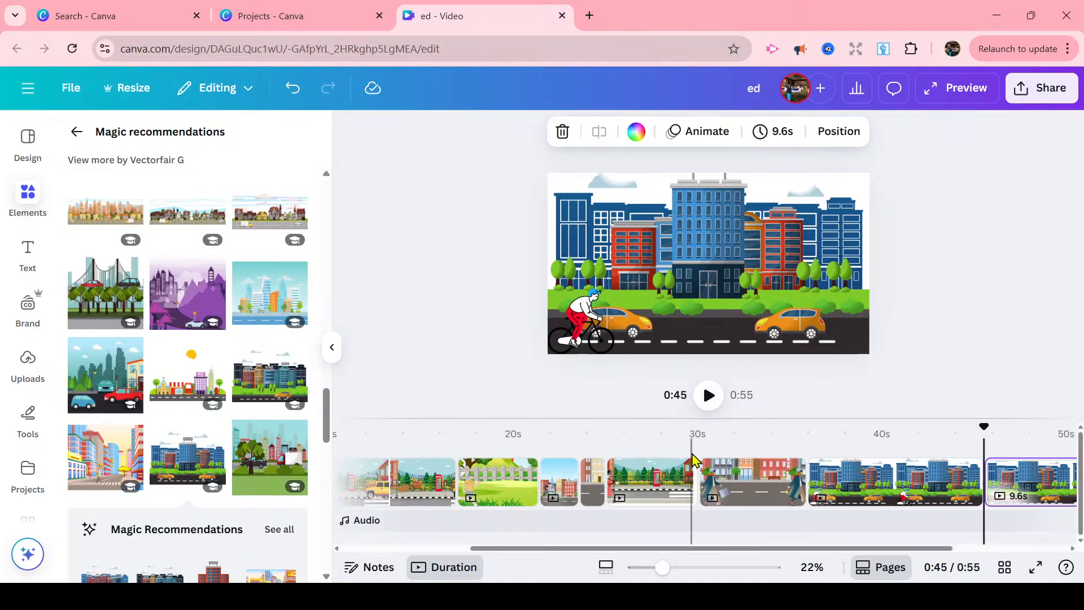
- On the duplicated page, enlarge the city background up and outward from its lower-right corner until one orange car dominates the page
{"action": "left_click_drag", "start_coordinate": [800, 554], "coordinate": [890, 553]}
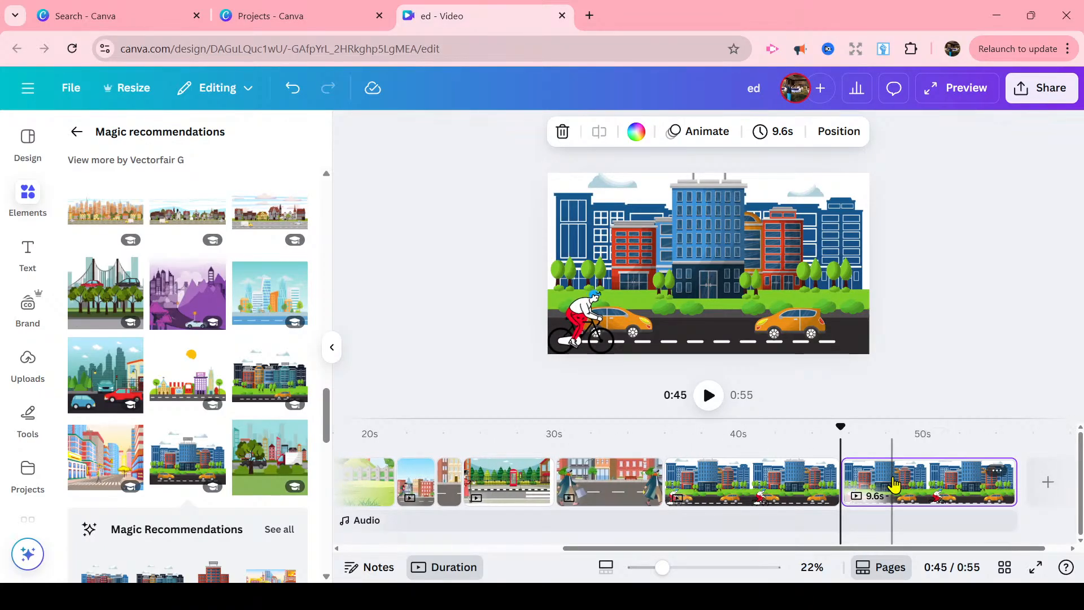
{"action": "left_click", "coordinate": [892, 486]}
{"action": "left_click", "coordinate": [758, 269]}
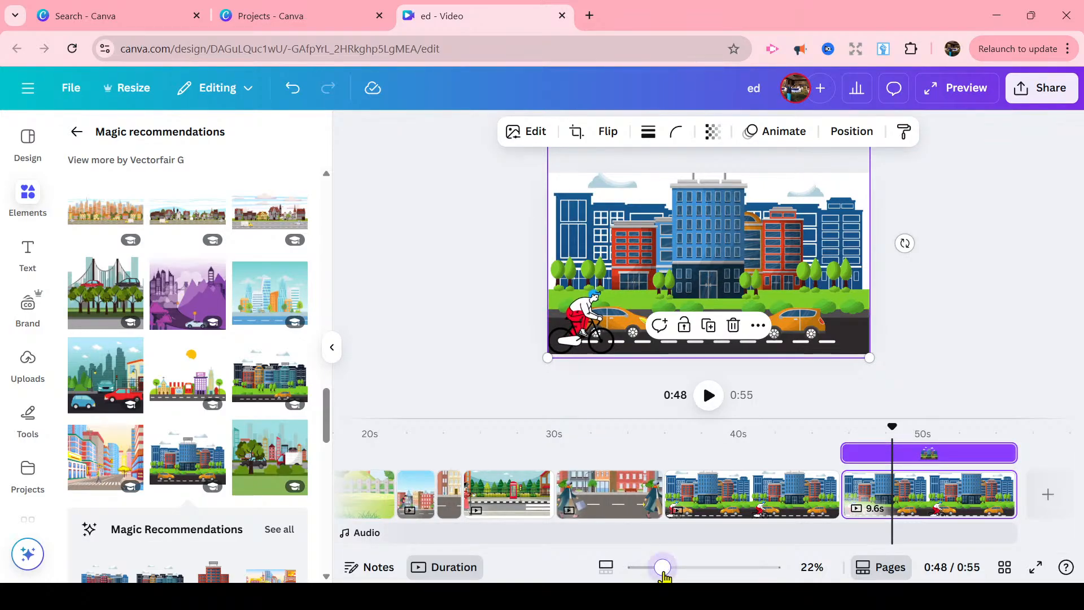
{"action": "left_click_drag", "start_coordinate": [663, 572], "coordinate": [647, 570]}
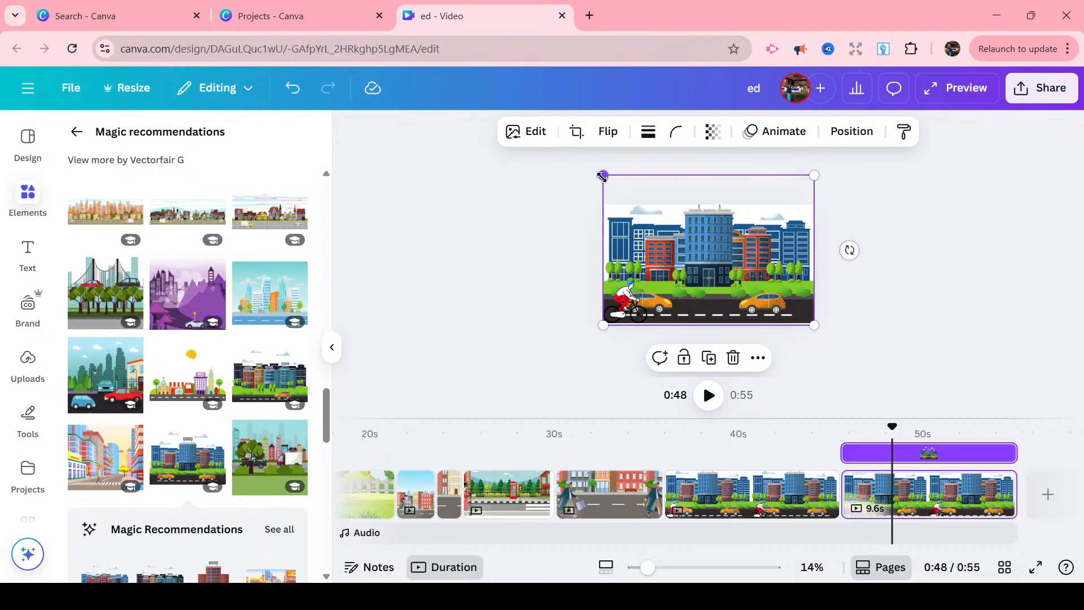
{"action": "left_click_drag", "start_coordinate": [602, 177], "coordinate": [203, 78]}
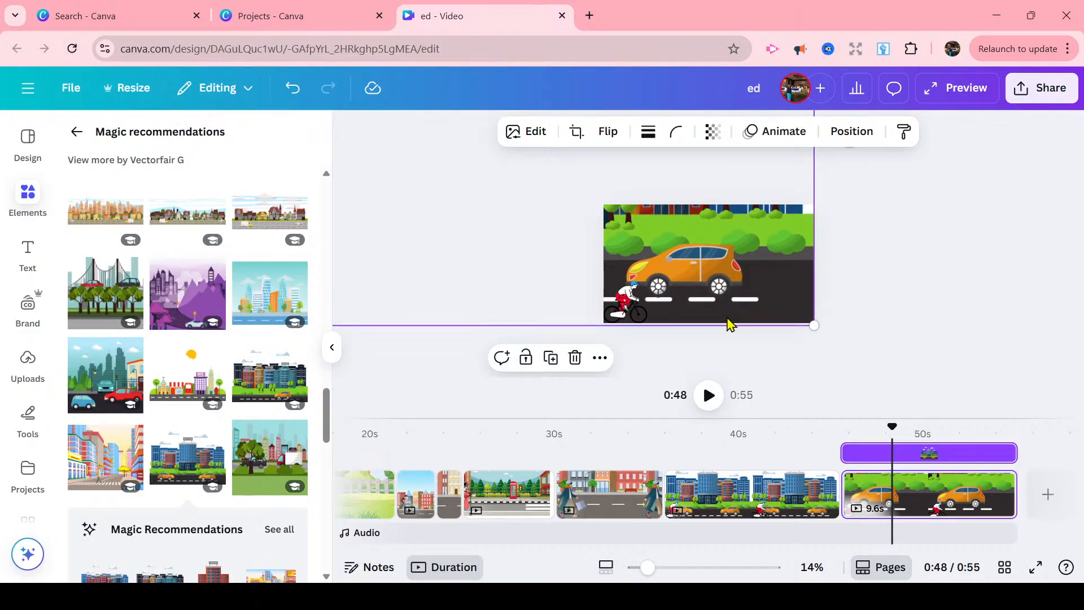
- Move the cyclist to the lower-right corner of the duplicated page and enlarge it to about the full page height
{"action": "left_click", "coordinate": [950, 505]}
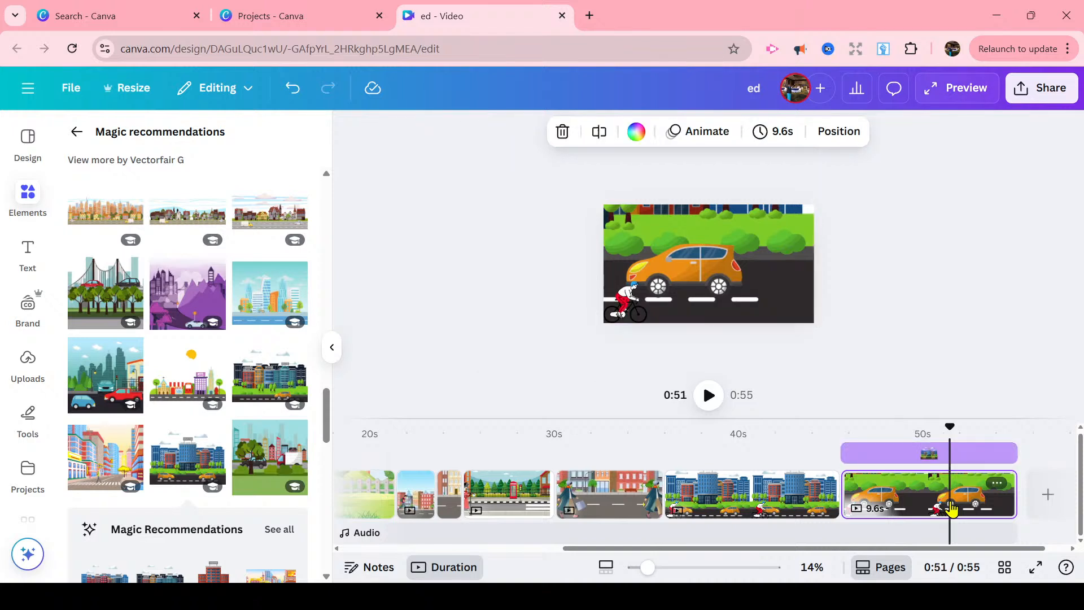
{"action": "left_click", "coordinate": [631, 304]}
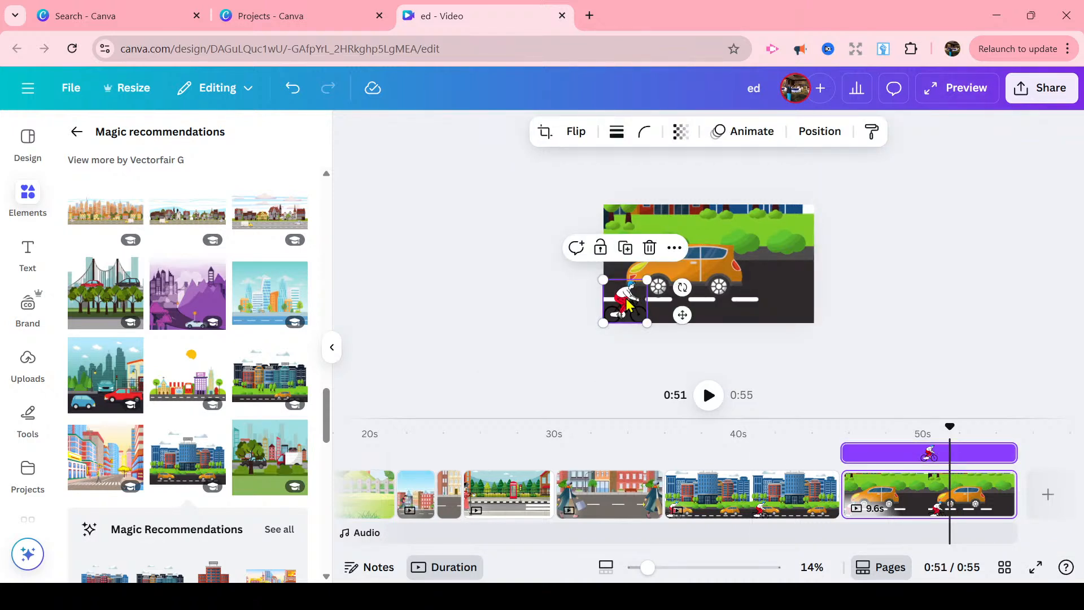
{"action": "left_click_drag", "start_coordinate": [635, 294], "coordinate": [814, 256]}
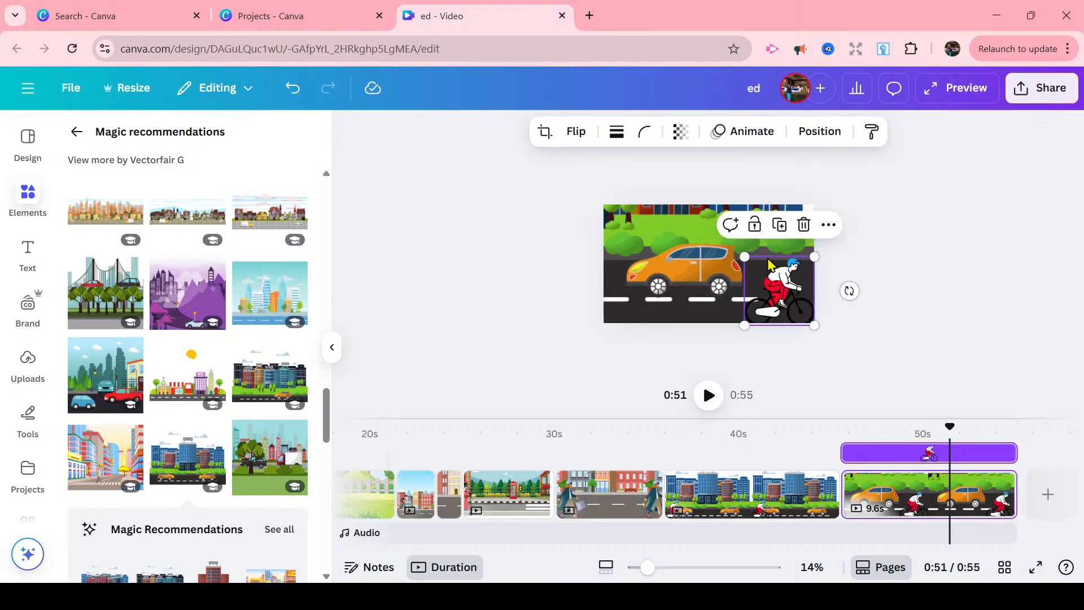
{"action": "left_click_drag", "start_coordinate": [740, 254], "coordinate": [678, 215]}
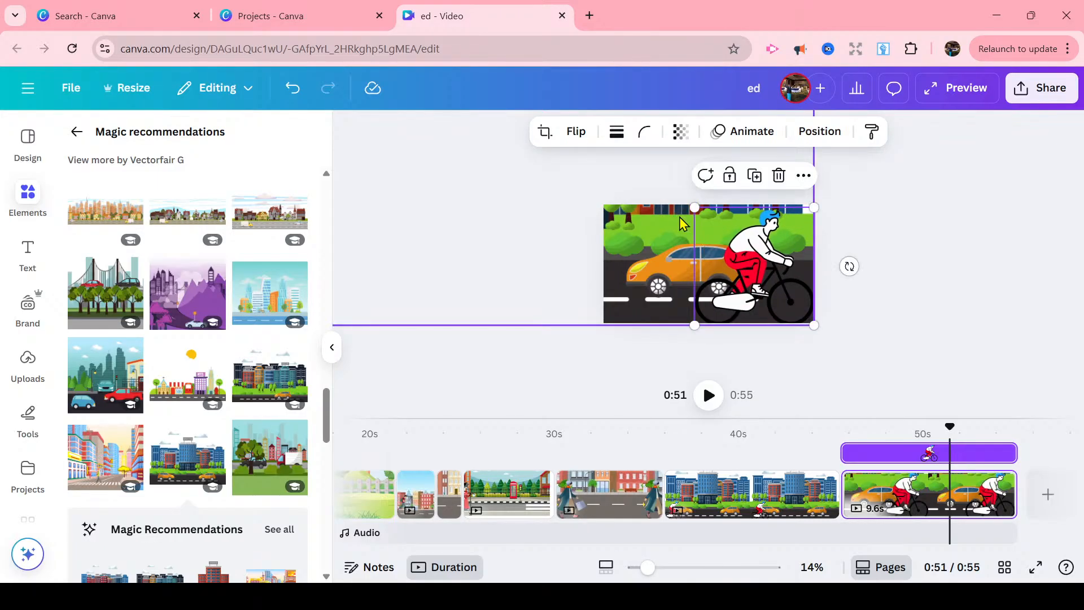
{"action": "left_click", "coordinate": [966, 318]}
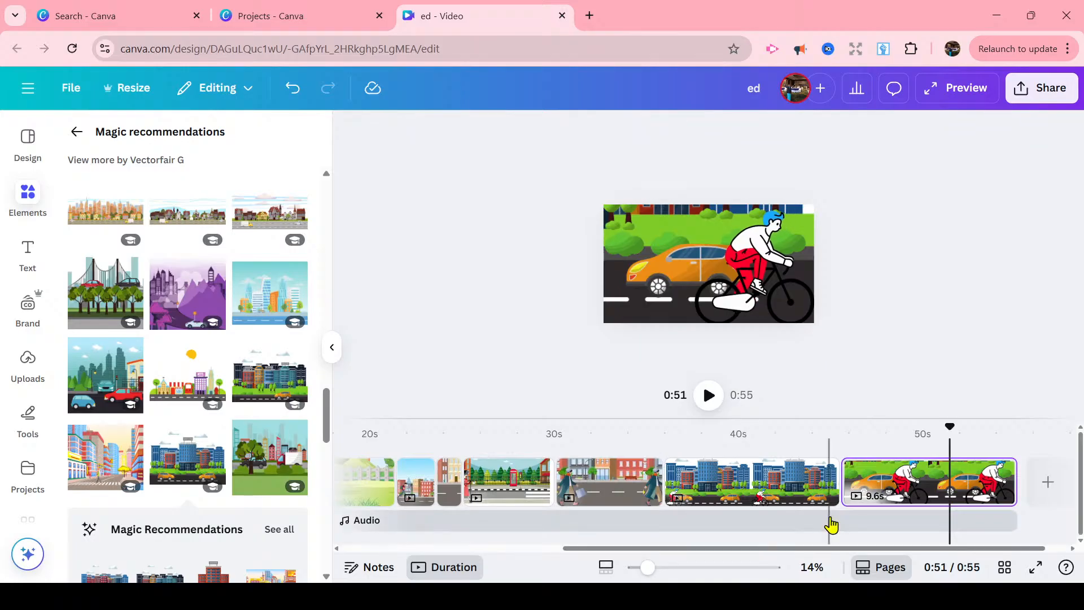
- Add a Match & Move transition between the two cyclist pages and set its duration to 4.8 seconds
{"action": "mouse_move", "coordinate": [836, 498]}
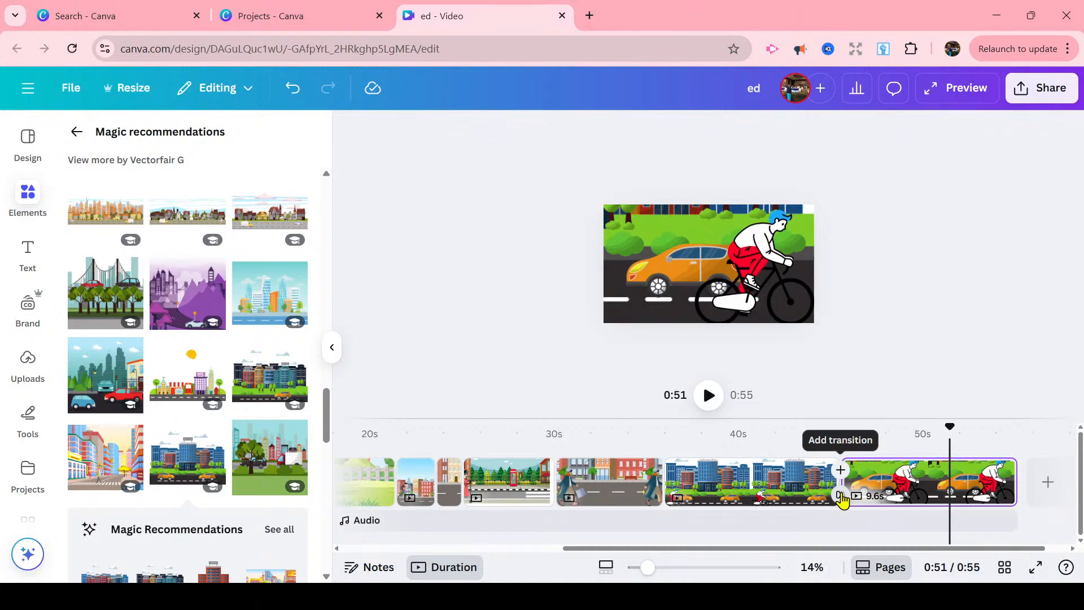
{"action": "left_click", "coordinate": [841, 496]}
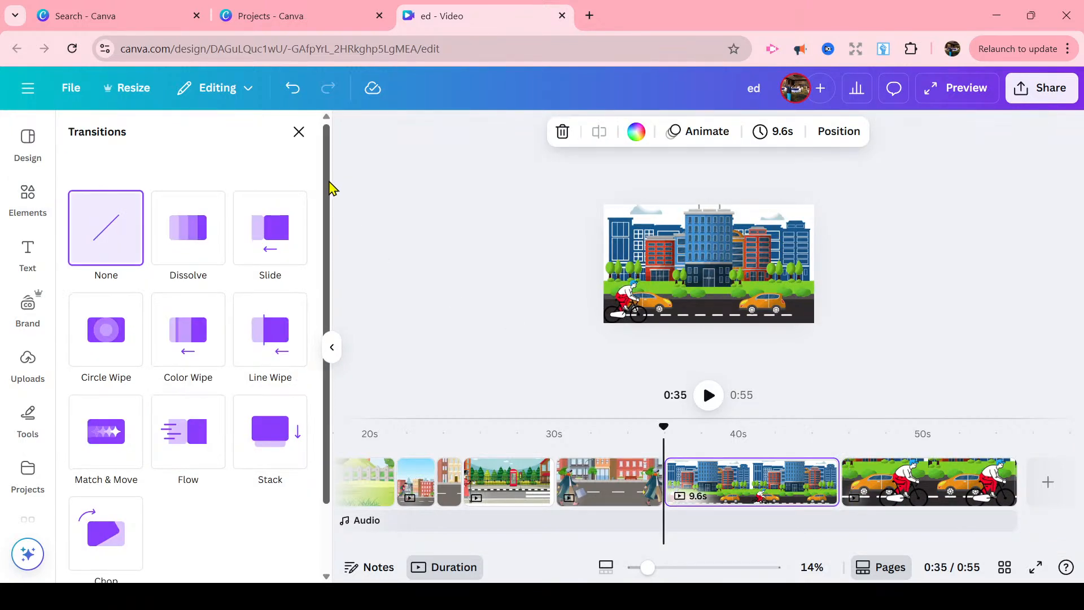
{"action": "left_click_drag", "start_coordinate": [330, 187], "coordinate": [352, 263]}
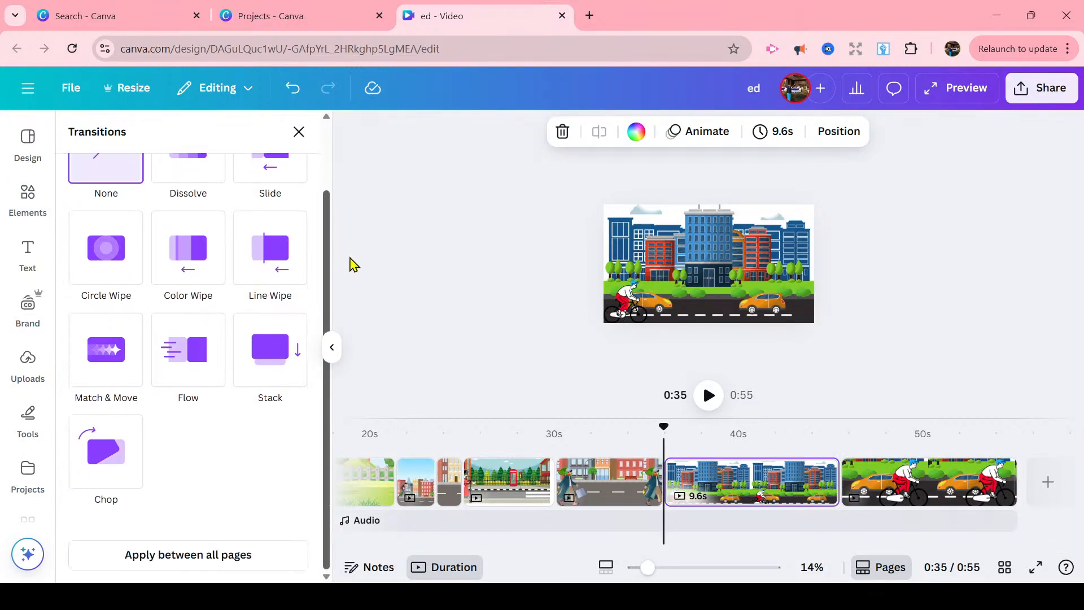
{"action": "left_click", "coordinate": [91, 355]}
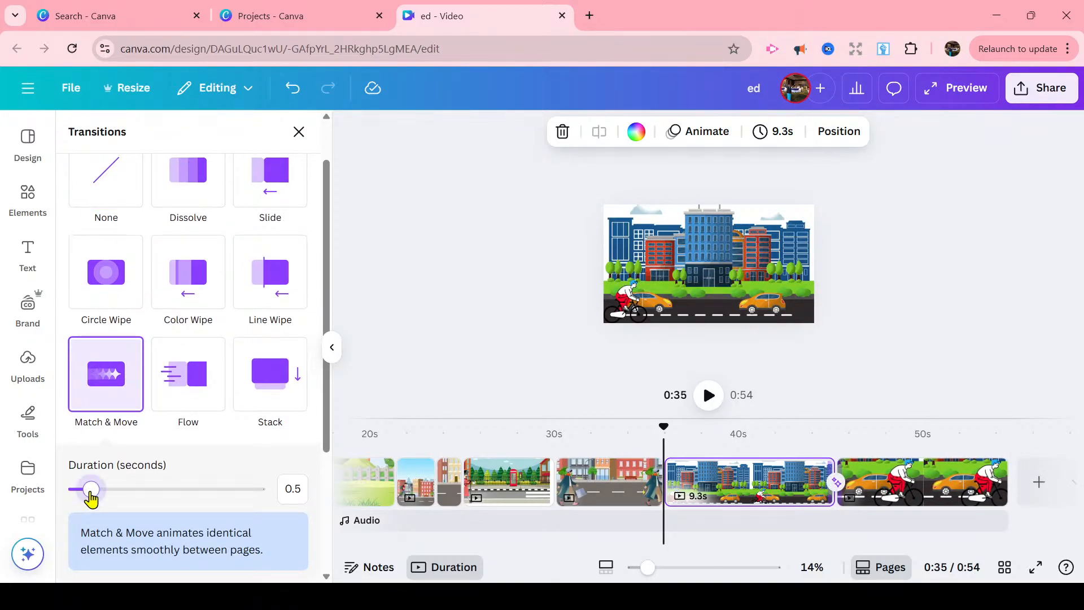
{"action": "left_click_drag", "start_coordinate": [90, 493], "coordinate": [266, 501]}
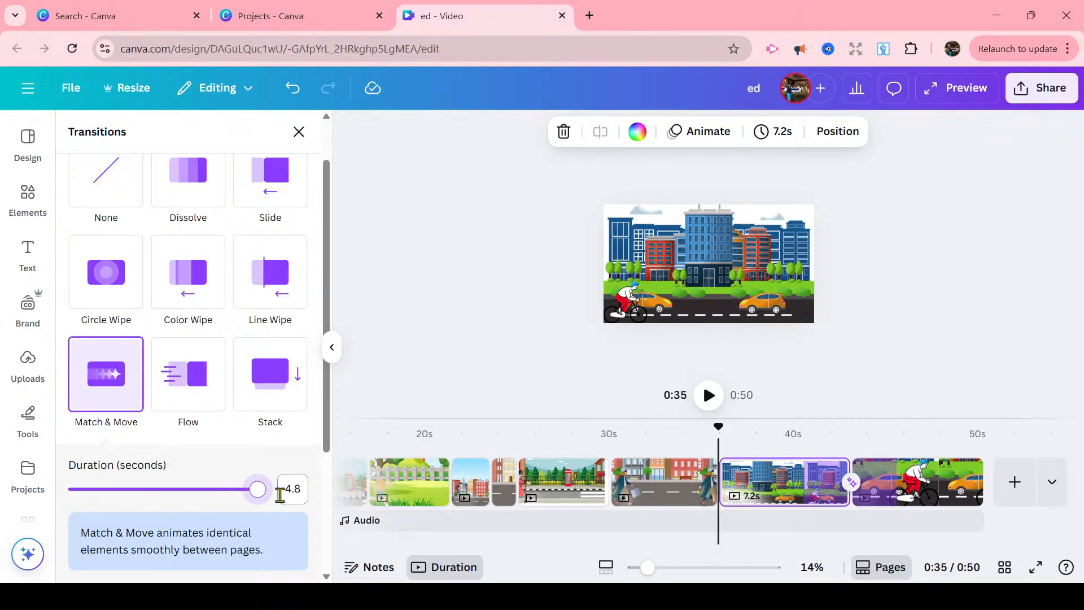
- Shorten the timing of the first cyclist page to about 2.5 seconds
{"action": "left_click", "coordinate": [774, 477]}
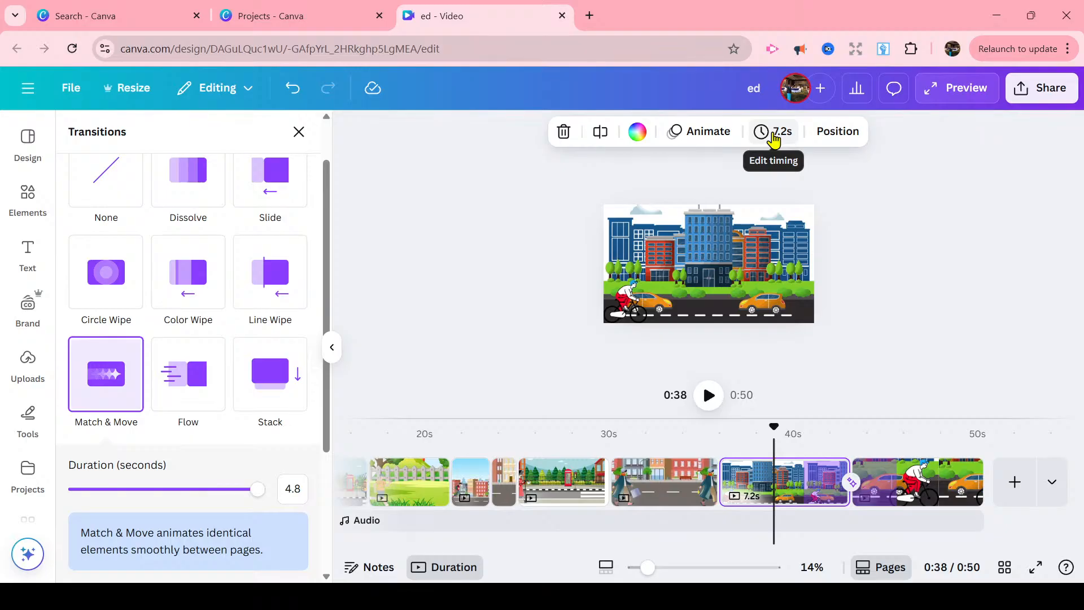
{"action": "left_click", "coordinate": [773, 135]}
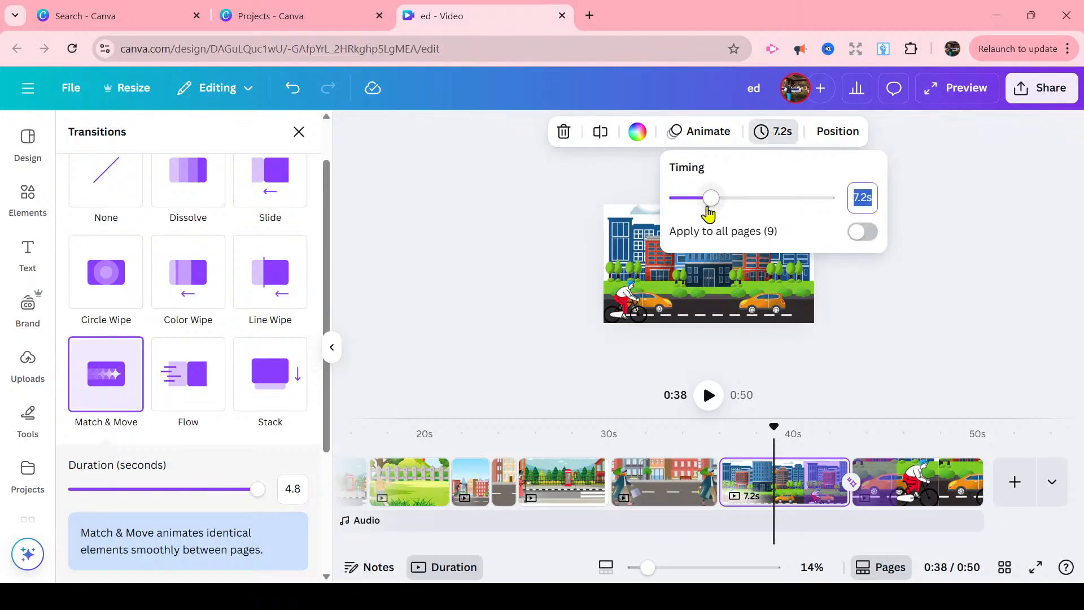
{"action": "left_click_drag", "start_coordinate": [710, 207], "coordinate": [680, 213]}
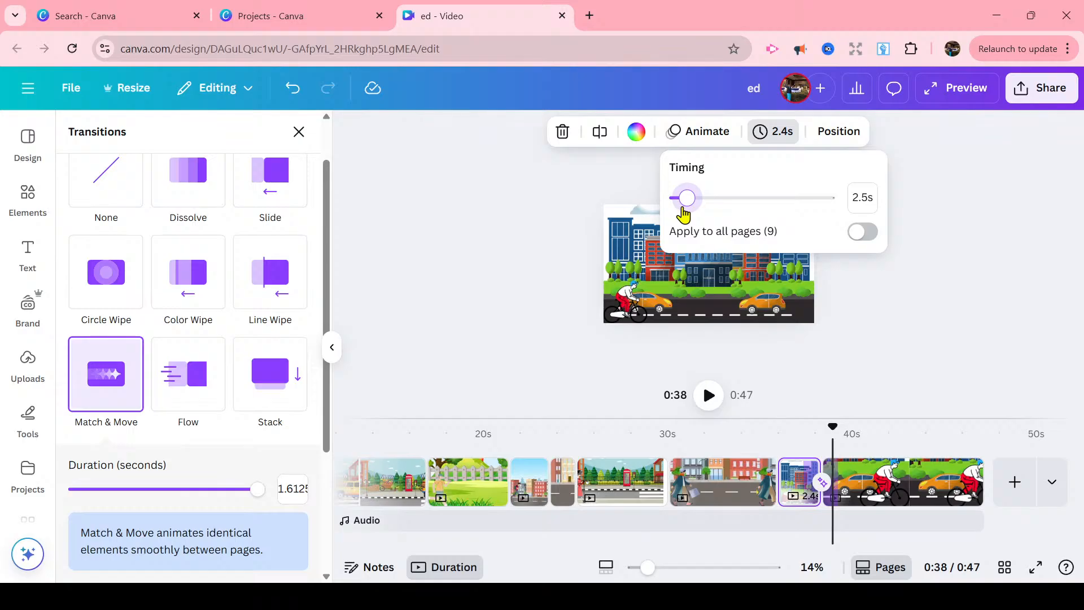
- Shorten the timing of the second cyclist page, with the enlarged car, to 1.3 seconds
{"action": "left_click", "coordinate": [920, 482]}
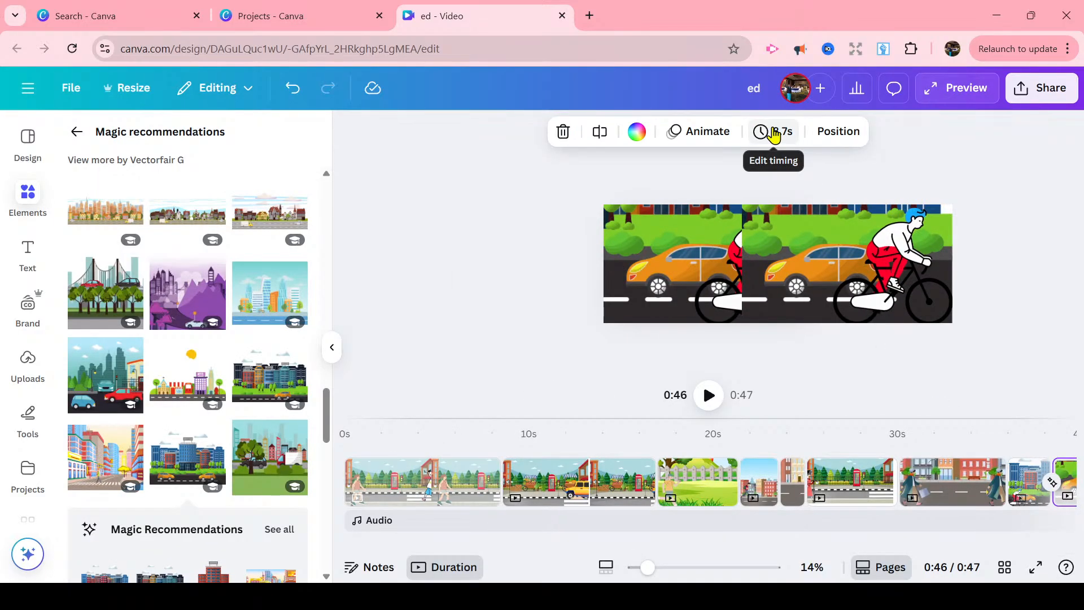
{"action": "left_click", "coordinate": [773, 134]}
{"action": "left_click_drag", "start_coordinate": [726, 210], "coordinate": [686, 213]}
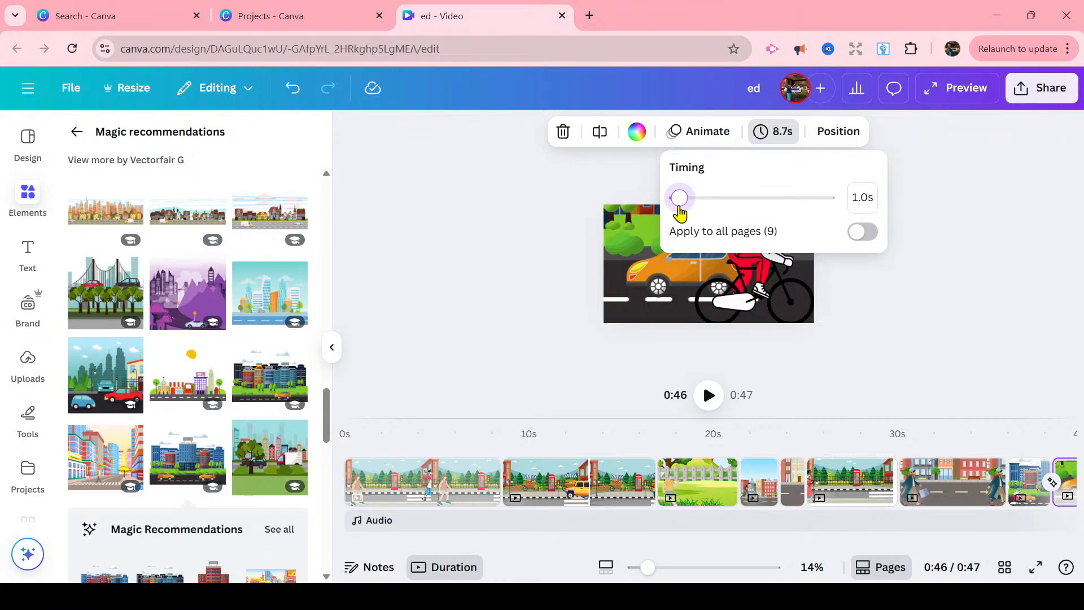
{"action": "left_click_drag", "start_coordinate": [680, 213], "coordinate": [681, 213]}
{"action": "left_click", "coordinate": [1037, 198]}
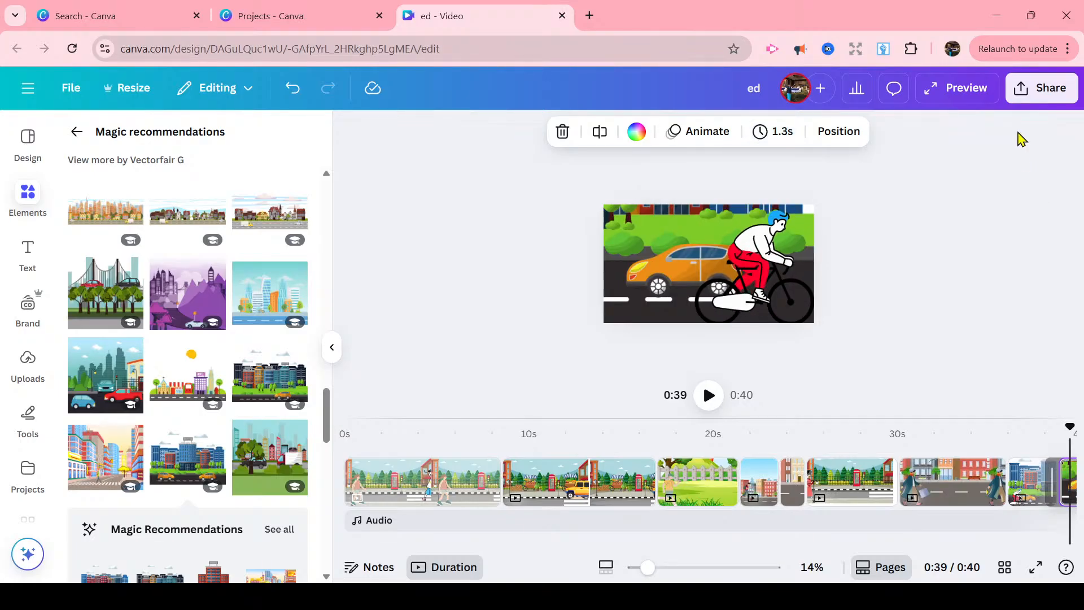
- Preview the video, skipping ahead to the closing cyclist scene, and run the preview a second time before closing it
{"action": "left_click", "coordinate": [963, 100]}
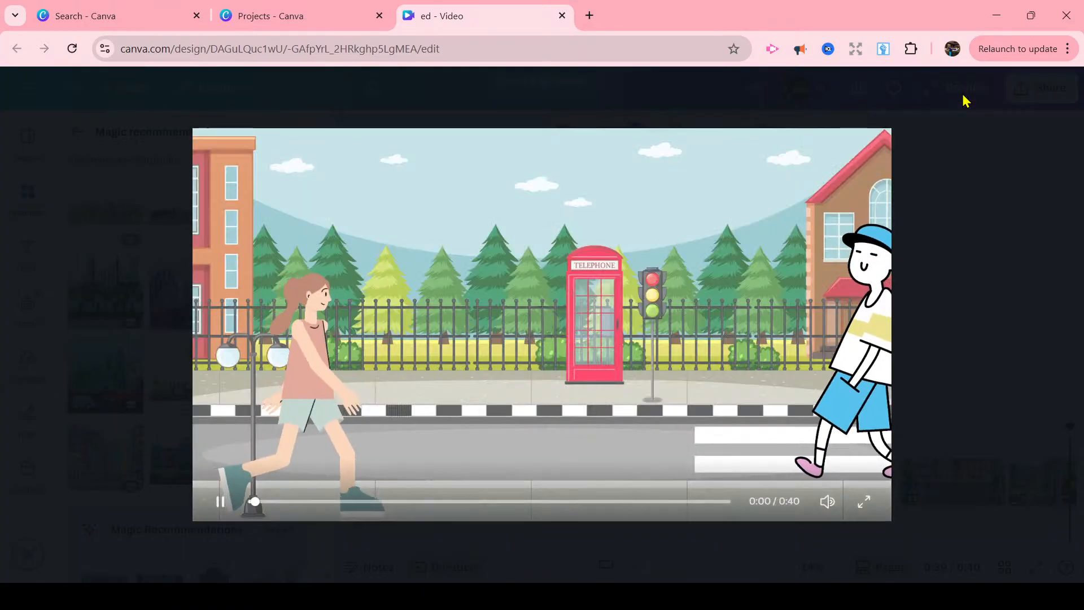
{"action": "left_click", "coordinate": [661, 502]}
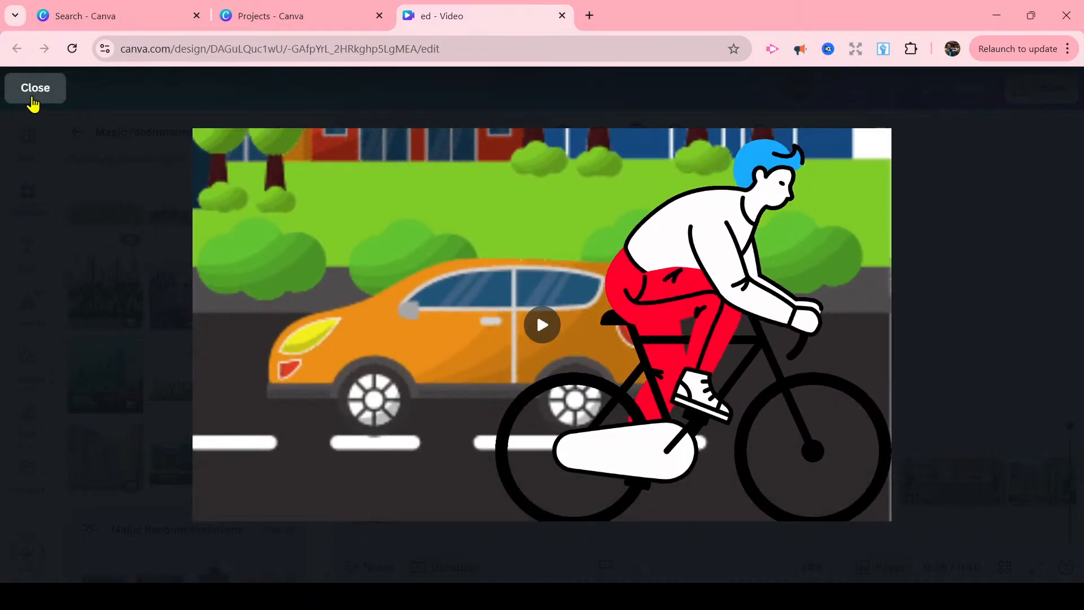
{"action": "left_click", "coordinate": [33, 99]}
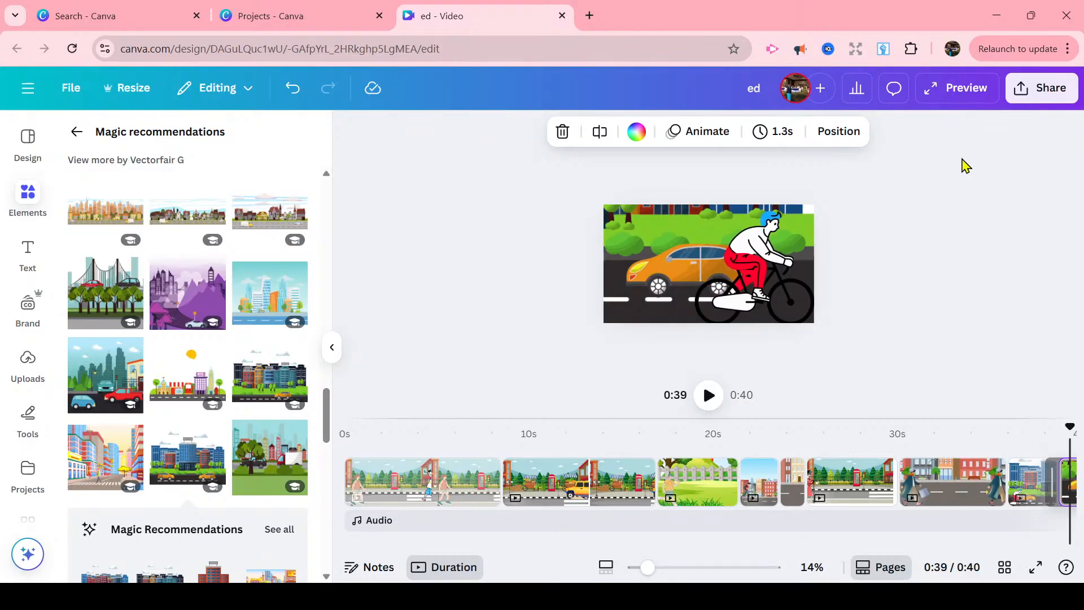
{"action": "left_click", "coordinate": [954, 101]}
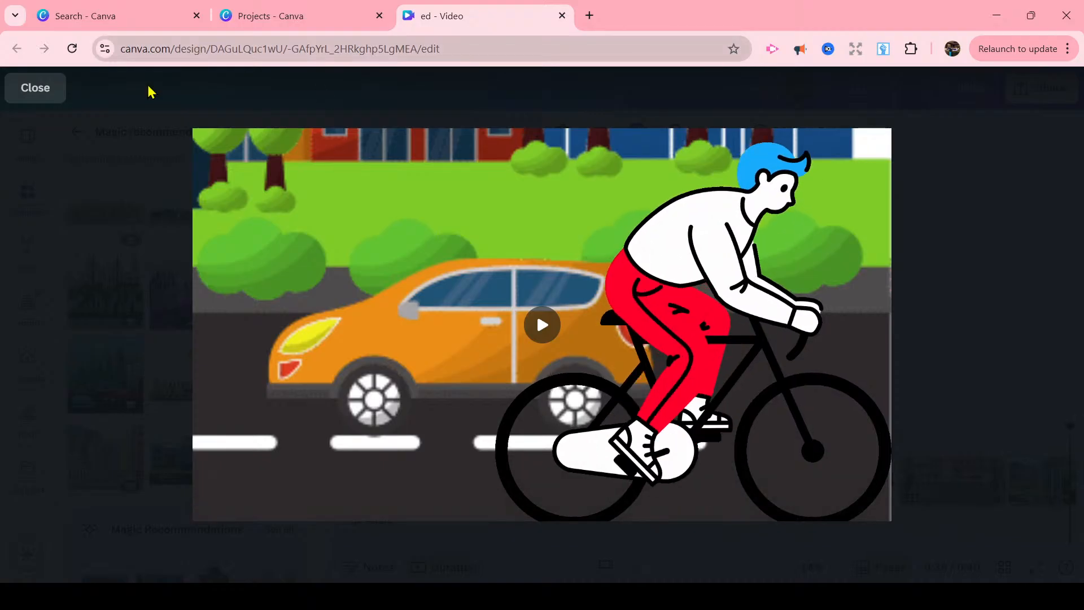
{"action": "left_click", "coordinate": [40, 89]}
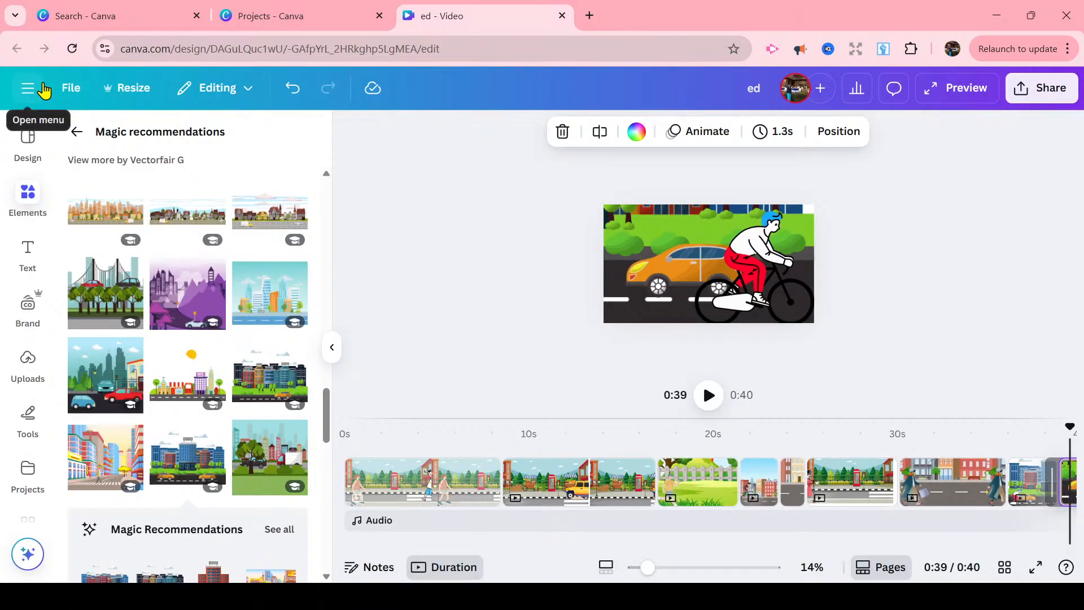